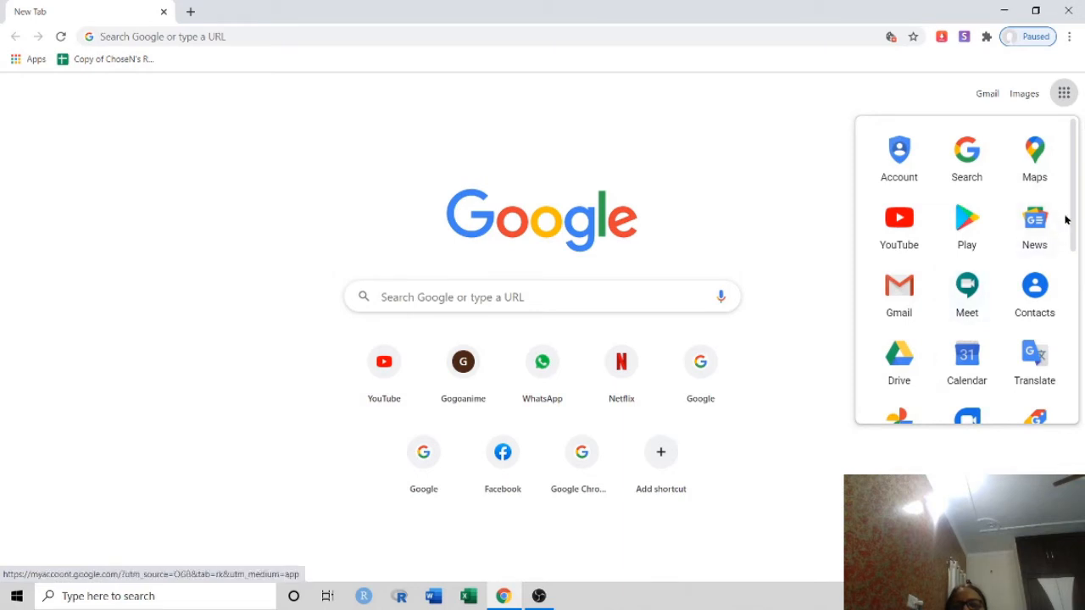
Scroll the Google apps panel down until Drive, Docs and Sheets are visible
left_click_drag(1071, 248, 1072, 335)
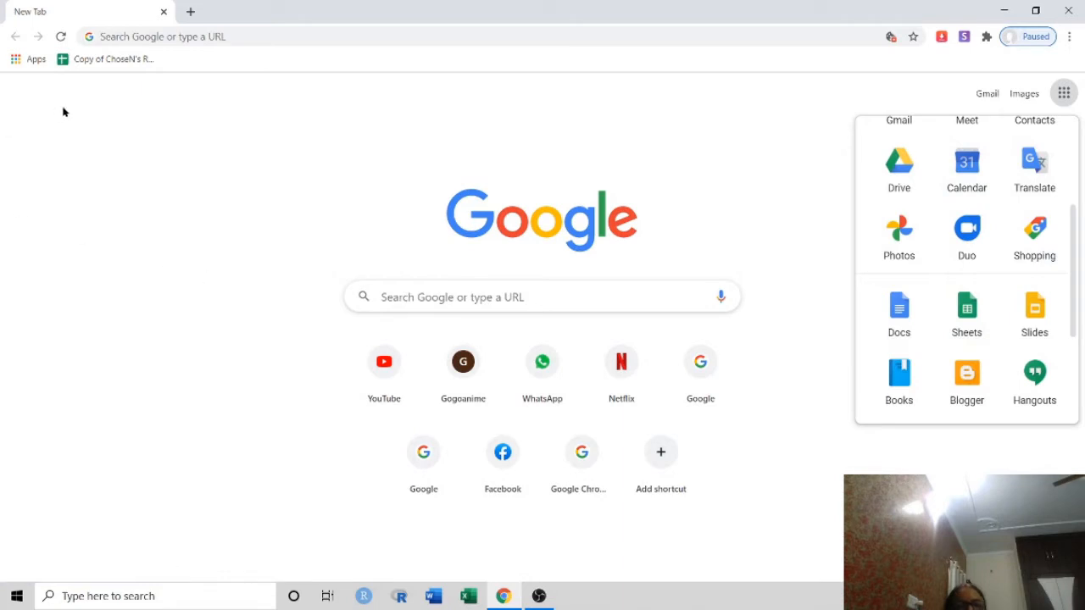
Go to drive.google.com from the Chrome address bar
left_click(113, 37)
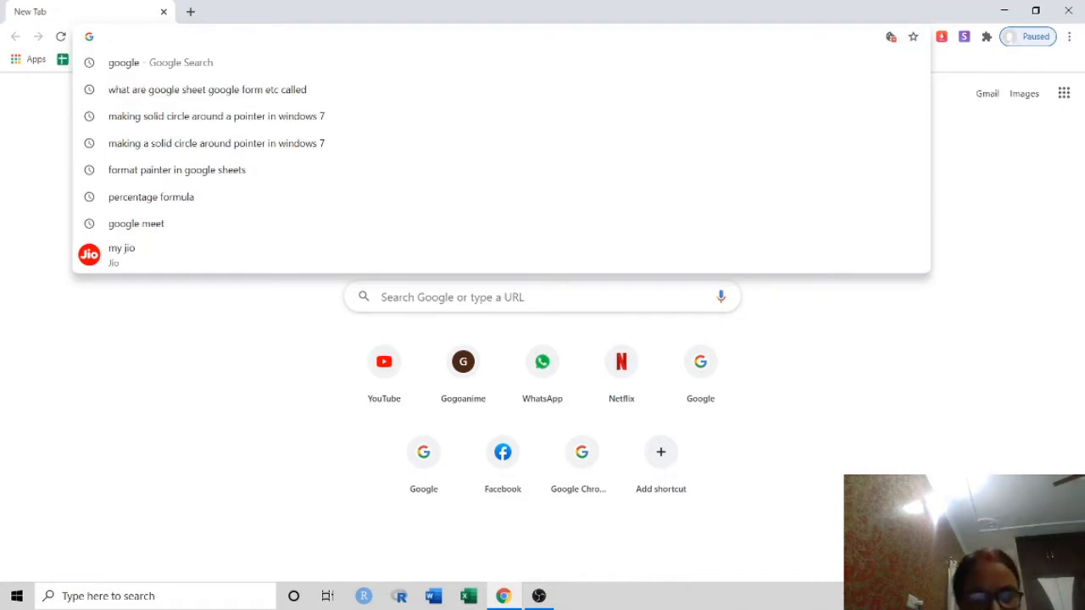
type("drive")
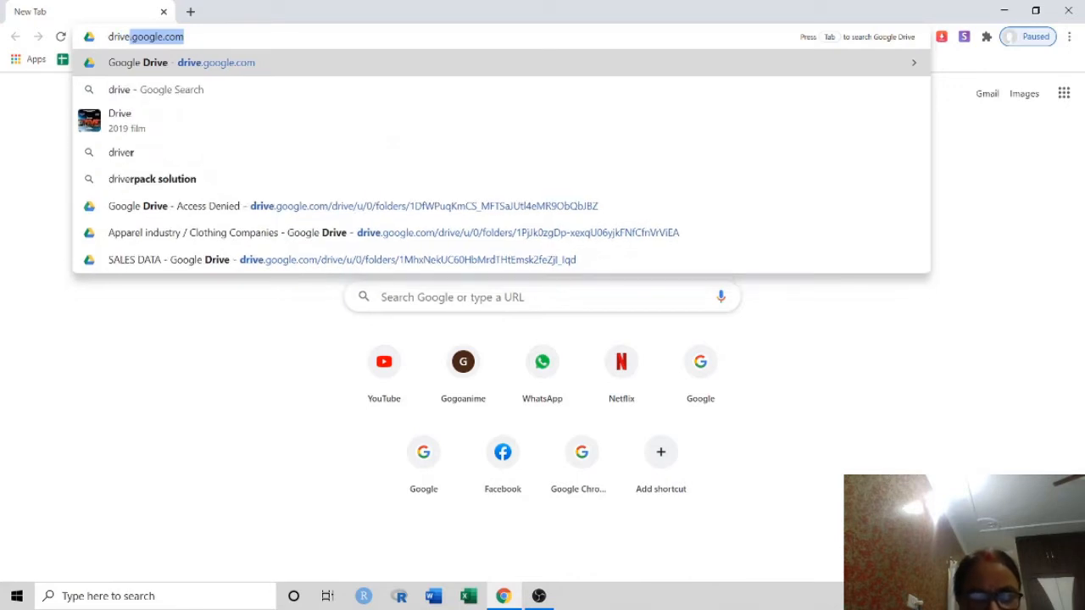
type(".g")
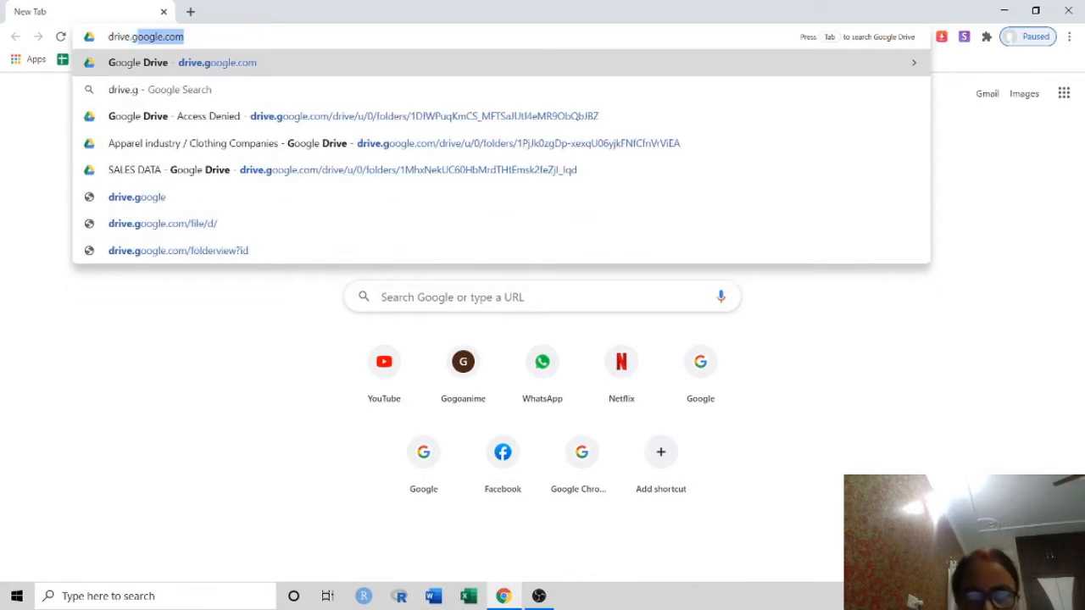
type("oog")
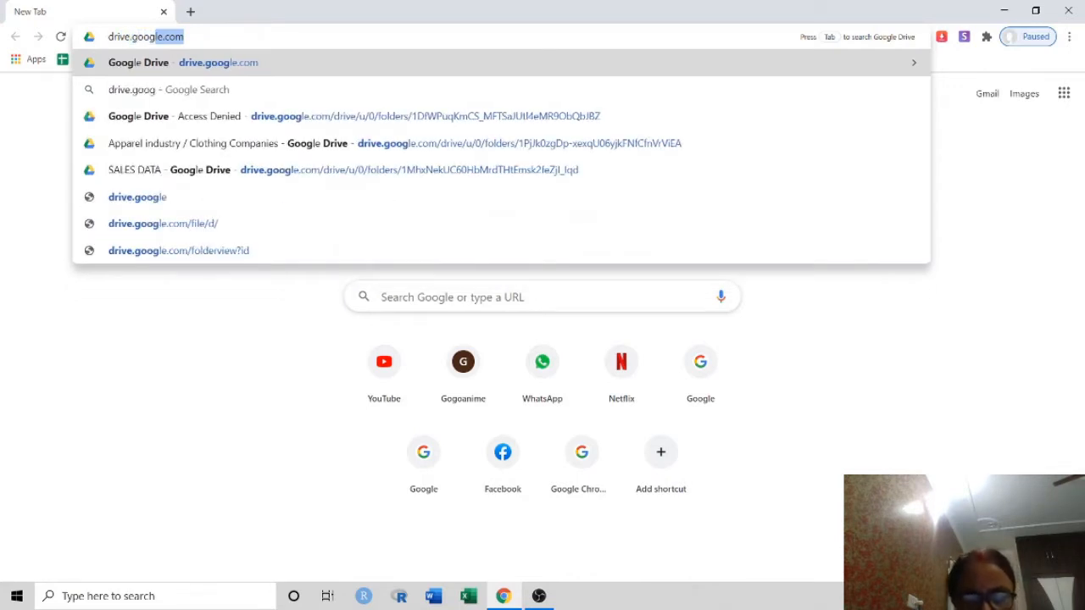
type("le.com")
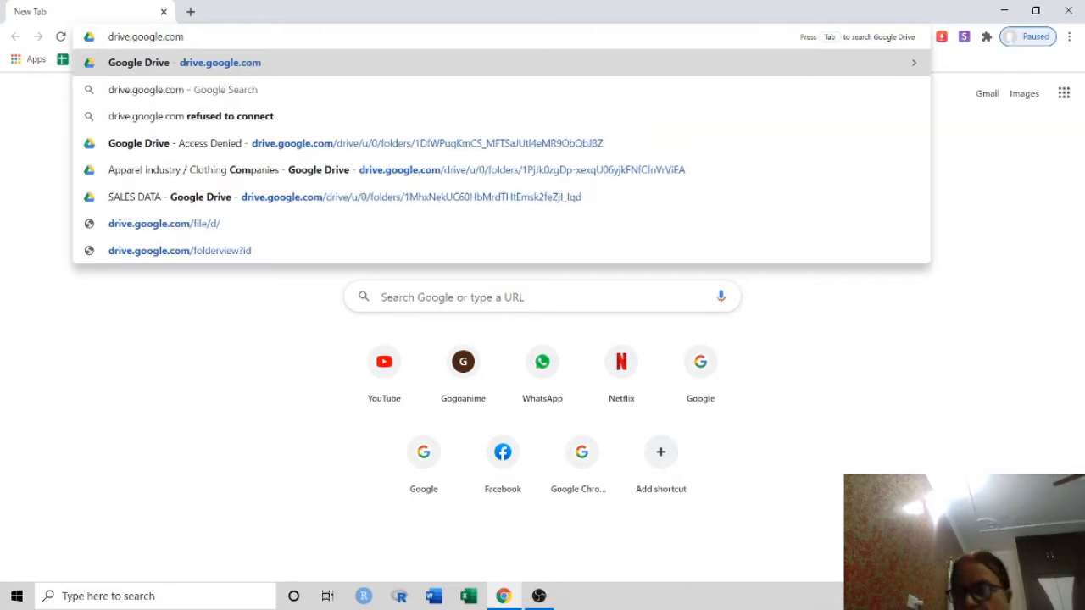
key("Return")
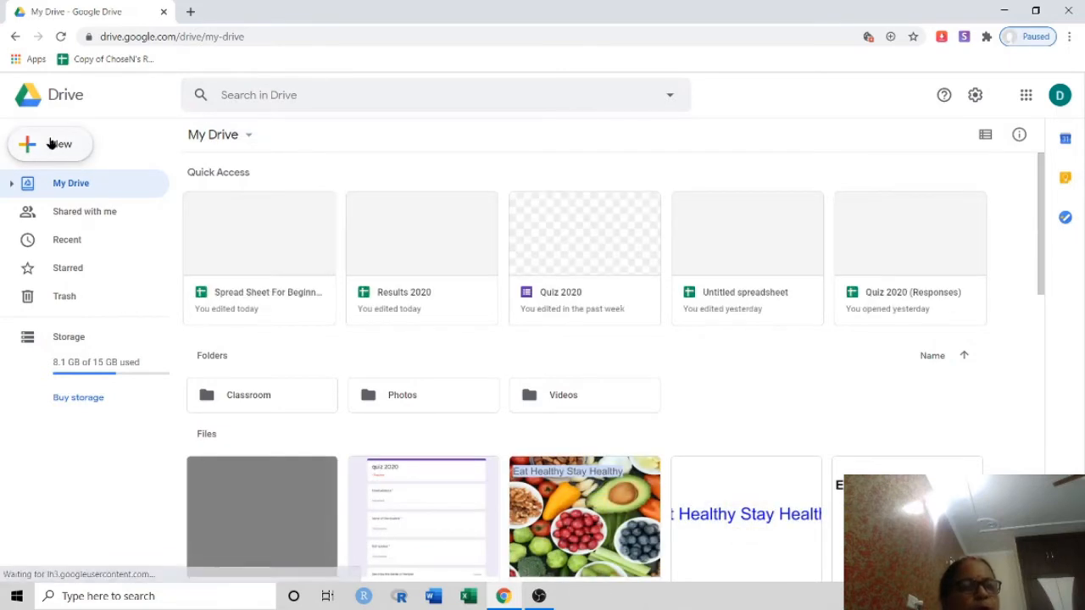
Use Drive's New menu to create a blank Google Sheets file
left_click(49, 144)
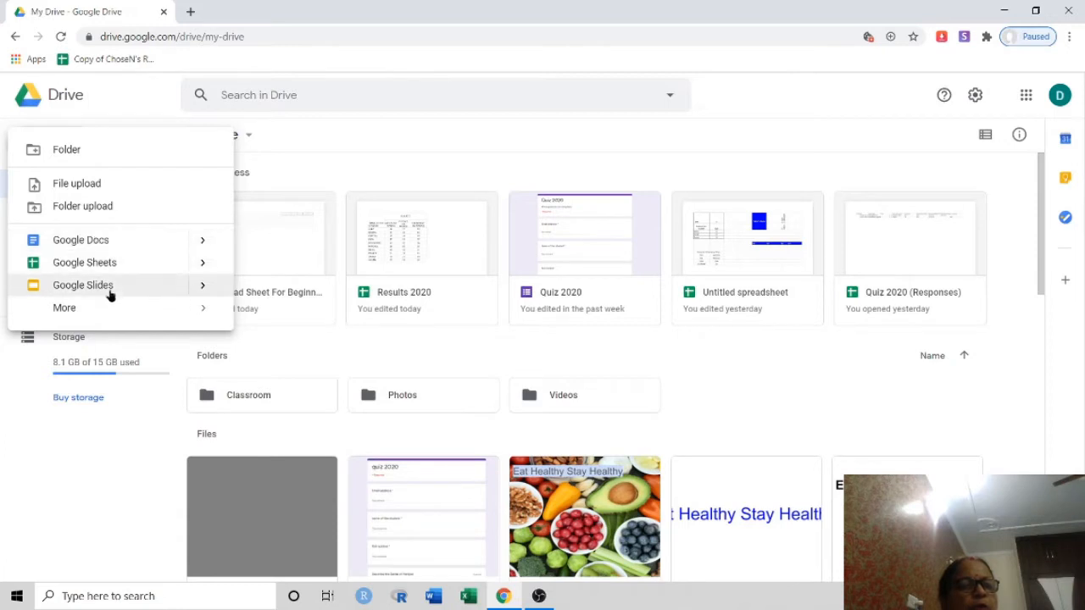
mouse_move(108, 313)
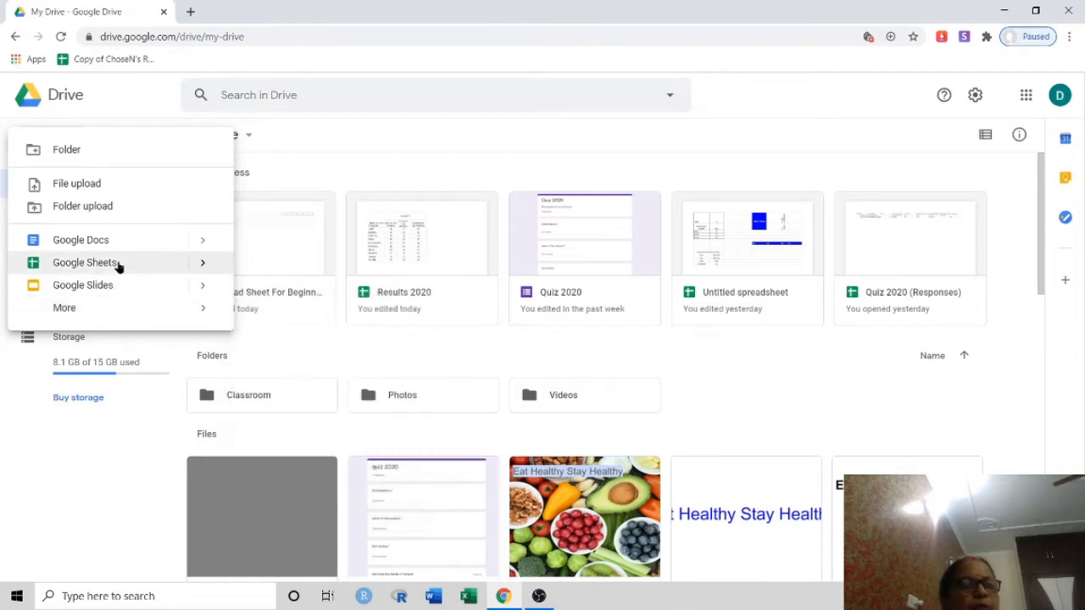
left_click(119, 264)
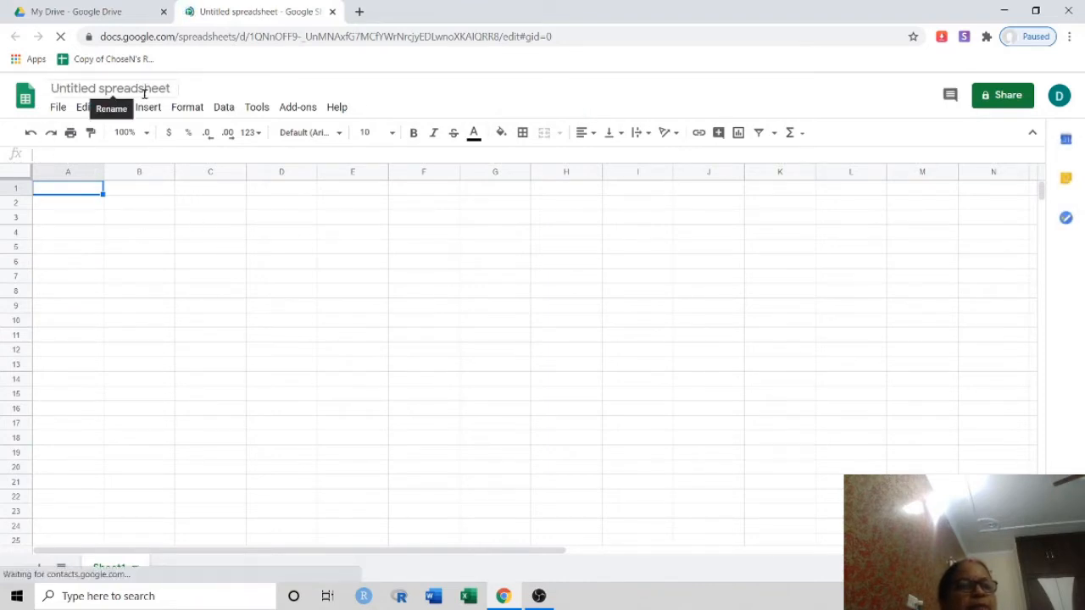
Select the Untitled spreadsheet title, then switch back to the My Drive tab
left_click(49, 88)
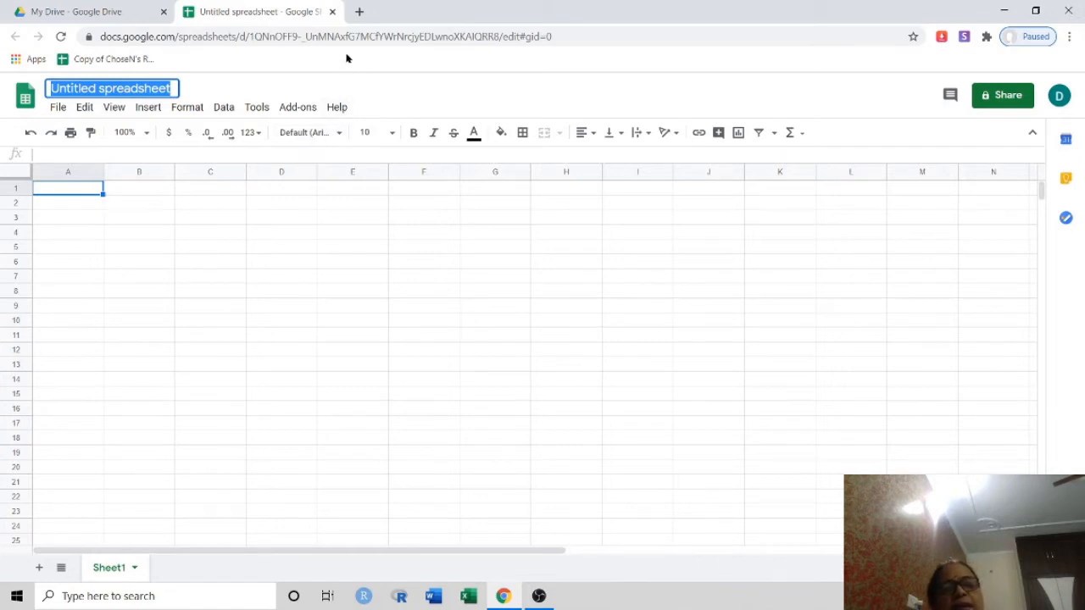
left_click(145, 16)
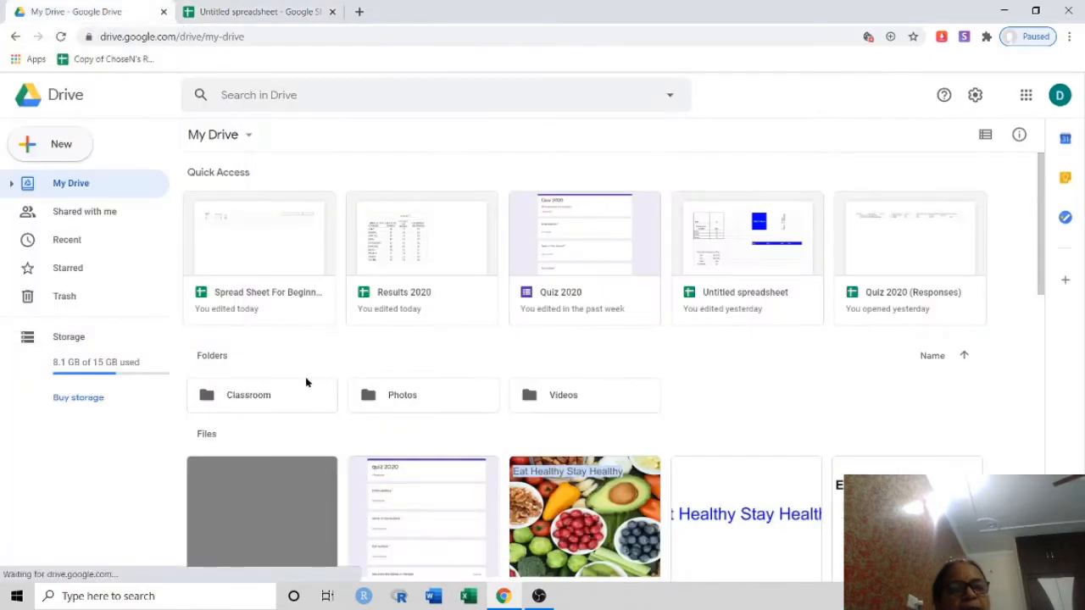
Open Spread Sheet For Beginners from Quick Access
double_click(294, 266)
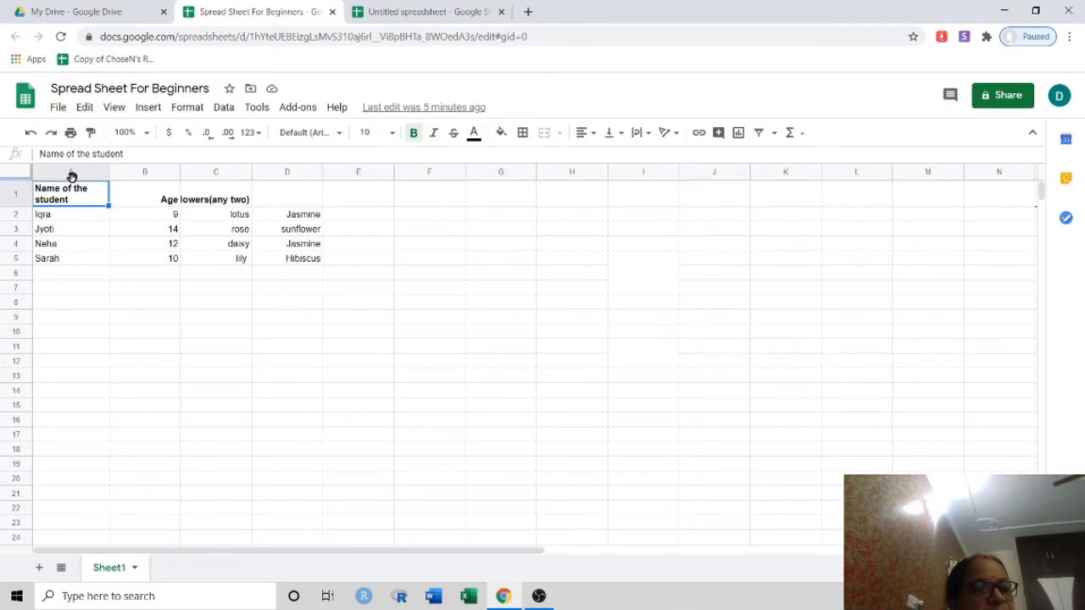
Trim the A1 heading 'Name of the student' down to 'Name'
left_click(129, 154)
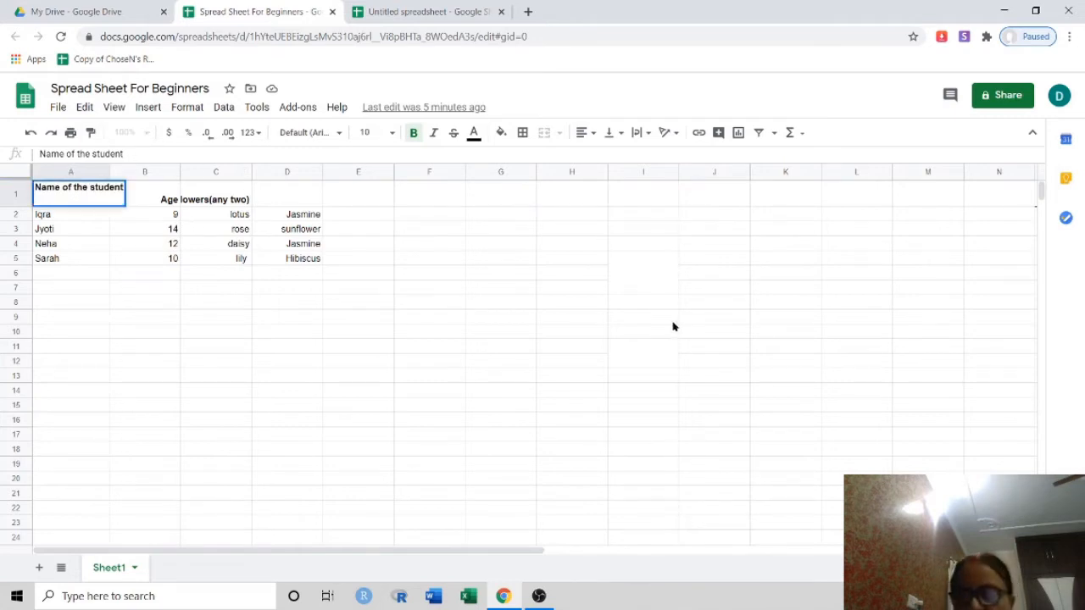
key("BackSpace")
key("BackSpace")
key("BackSpace")
key("BackSpace")
key("BackSpace")
key("BackSpace")
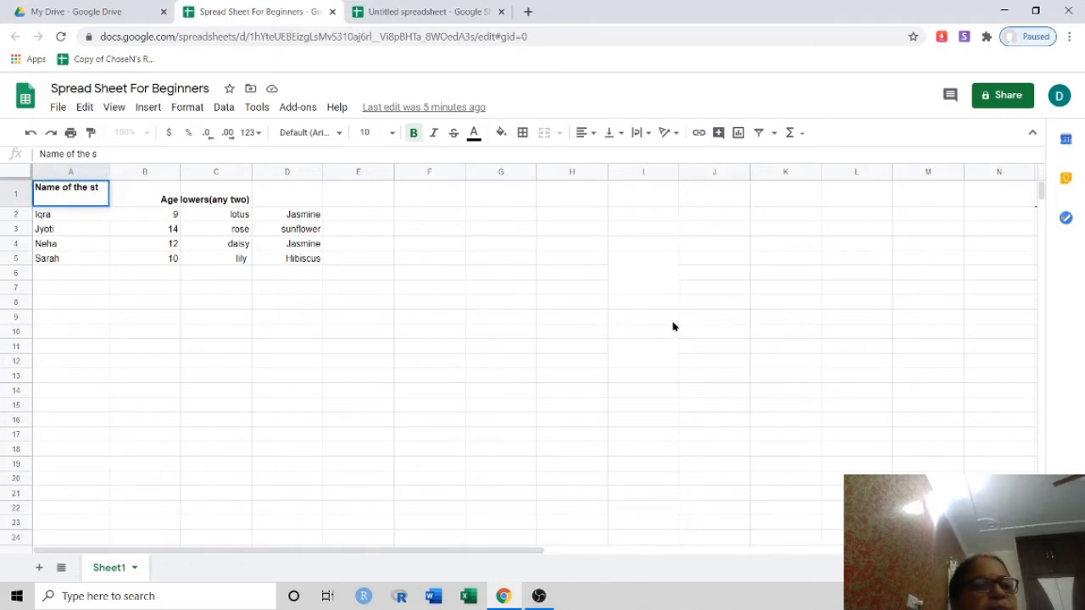
key("BackSpace")
key("BackSpace")
key("BackSpace")
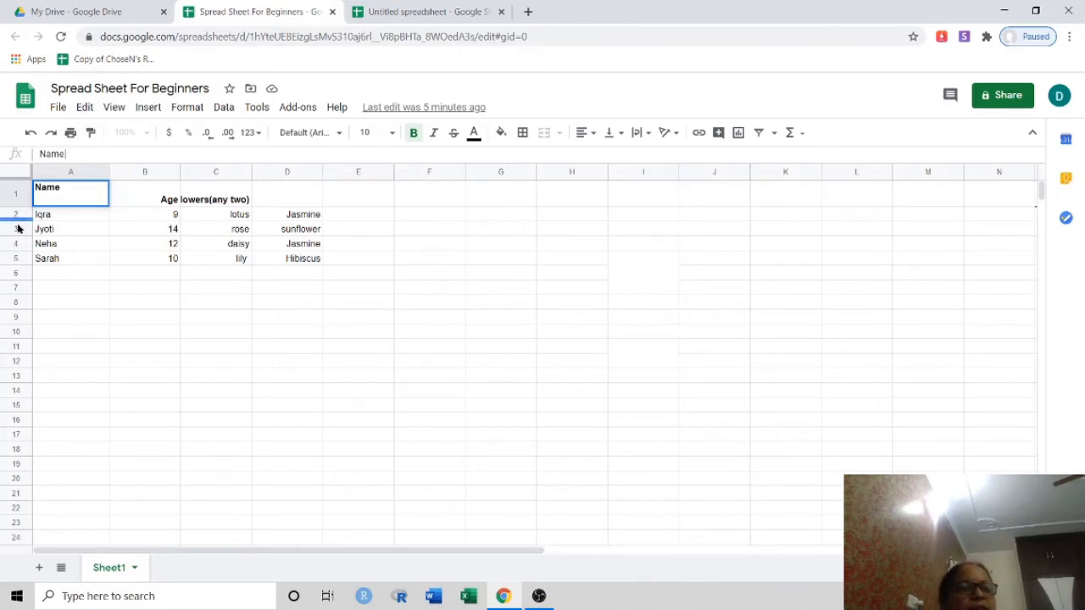
left_click_drag(41, 190, 75, 207)
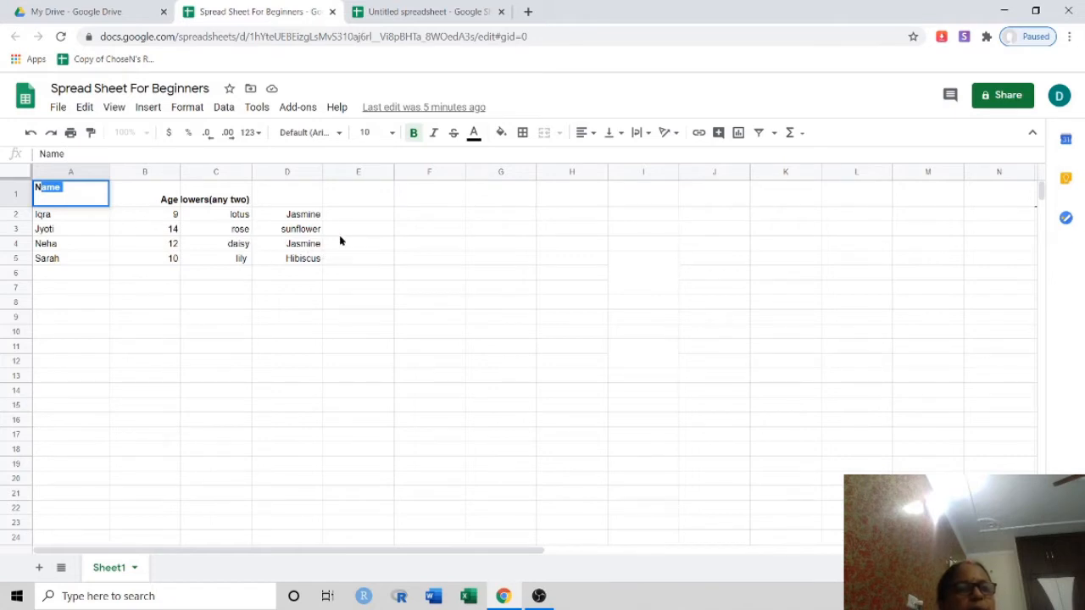
left_click(371, 264)
left_click(476, 294)
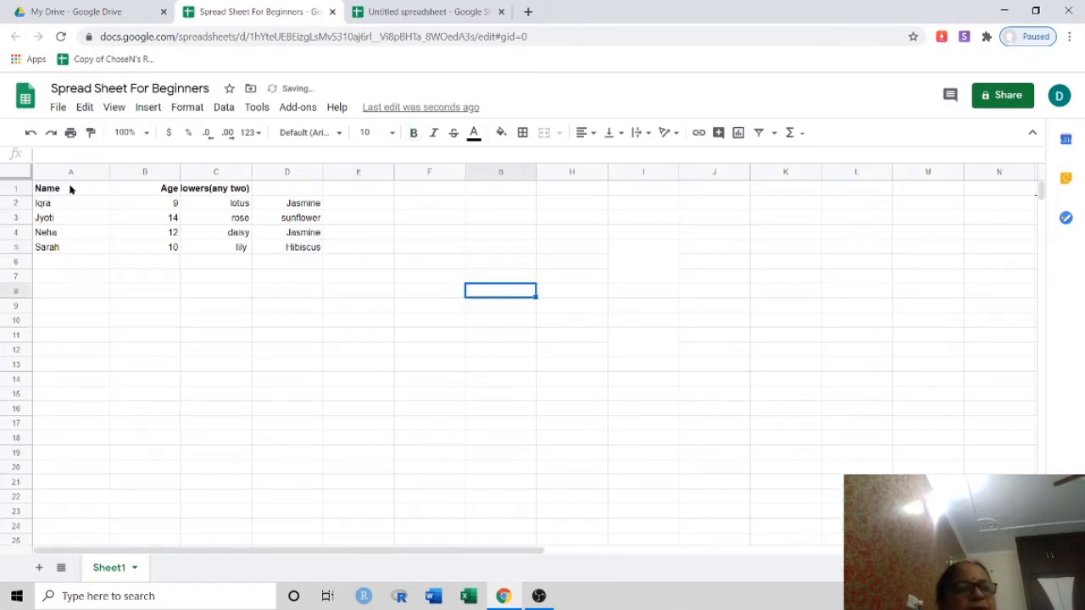
Center-align the text in cells A1:D5
left_click_drag(39, 189, 280, 250)
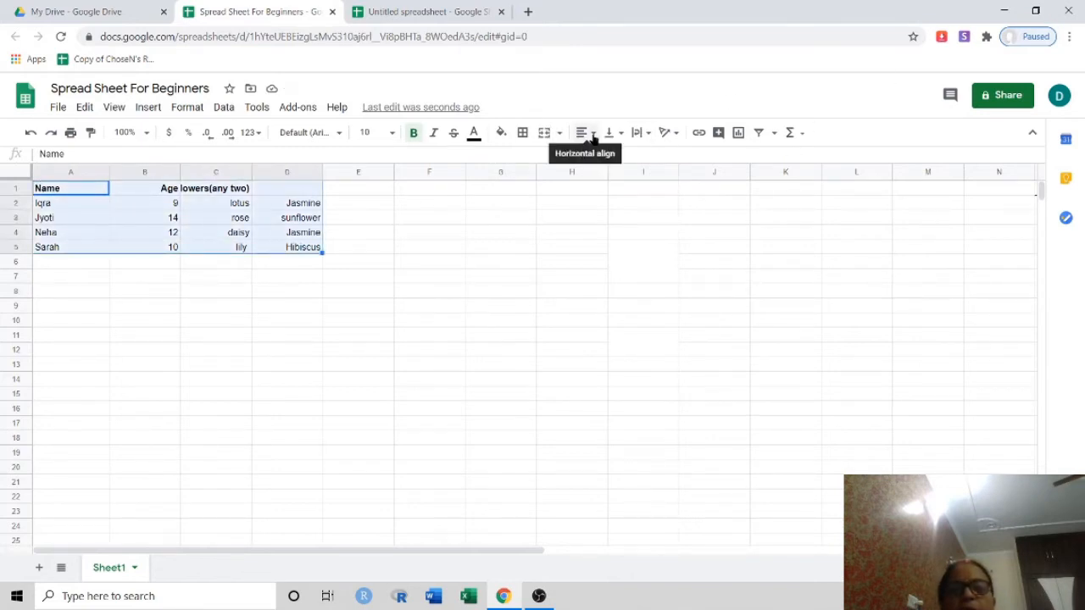
left_click(593, 136)
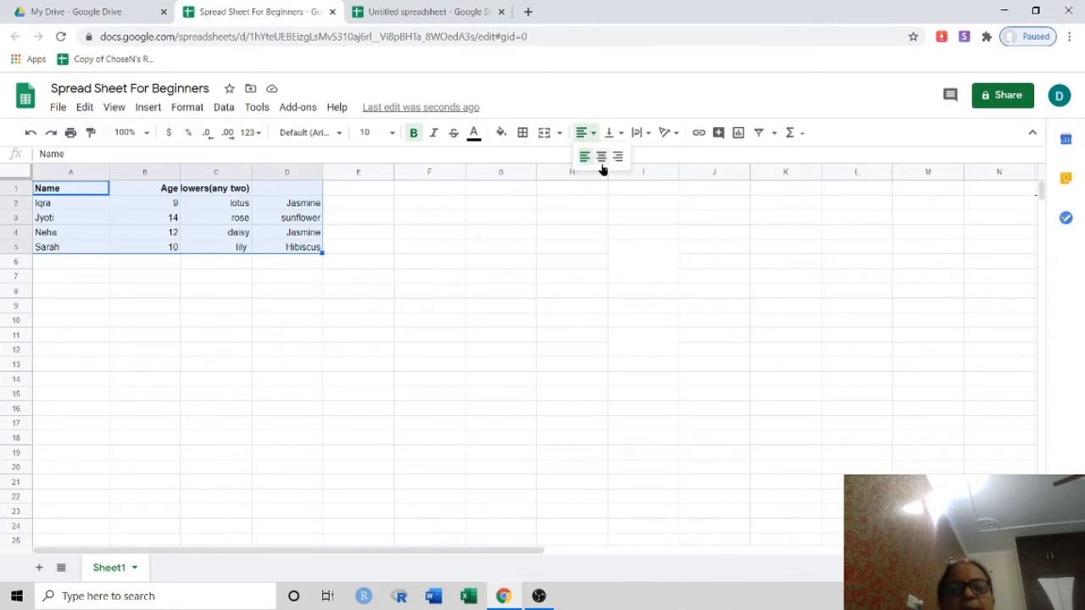
left_click(601, 161)
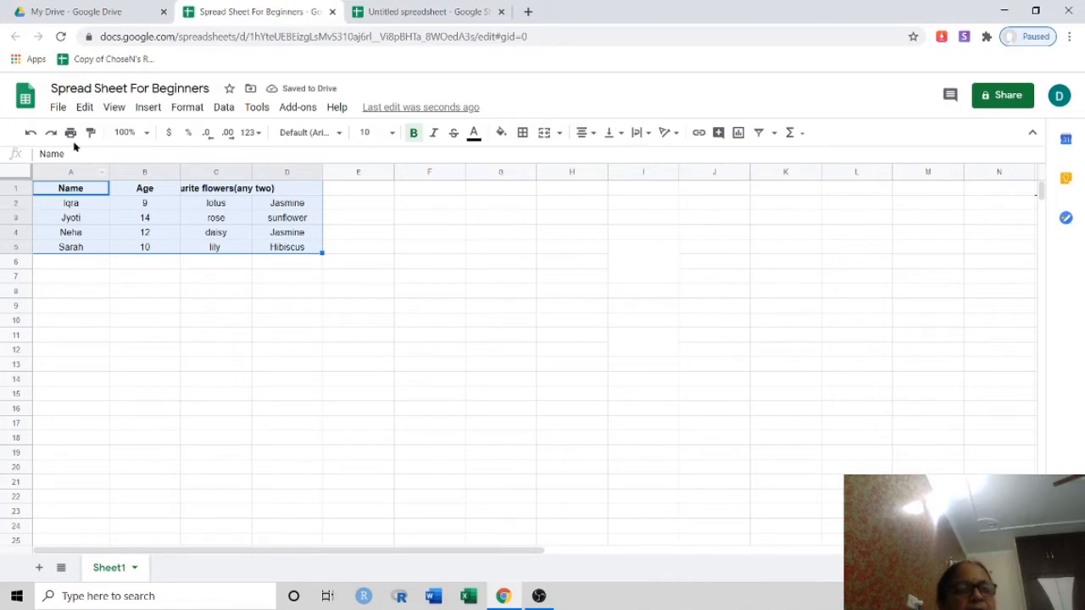
left_click(557, 278)
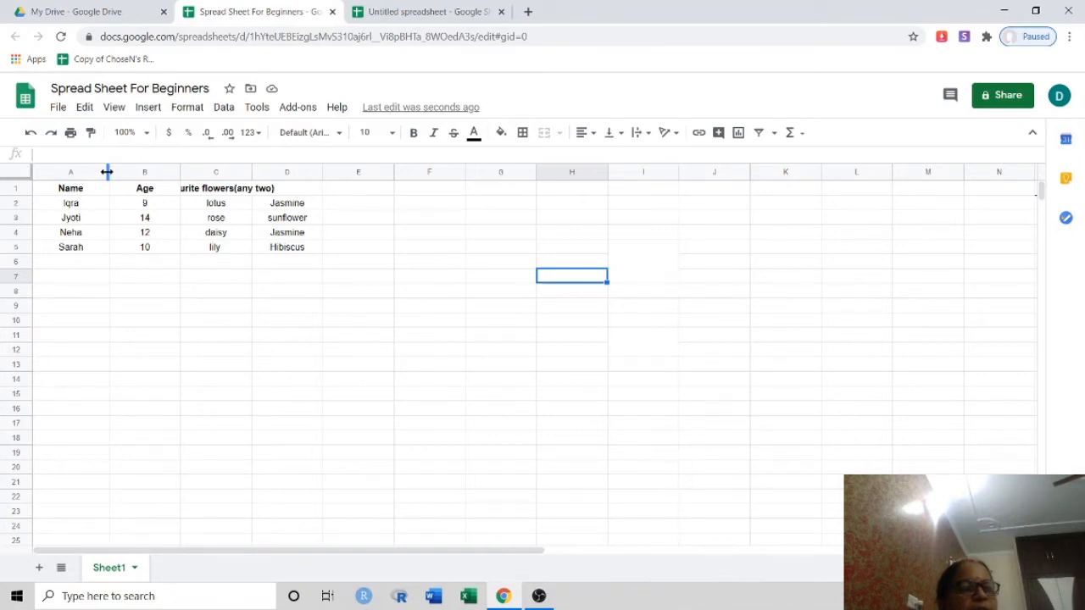
Widen column A, then pull it back slightly narrower
left_click_drag(107, 172, 161, 179)
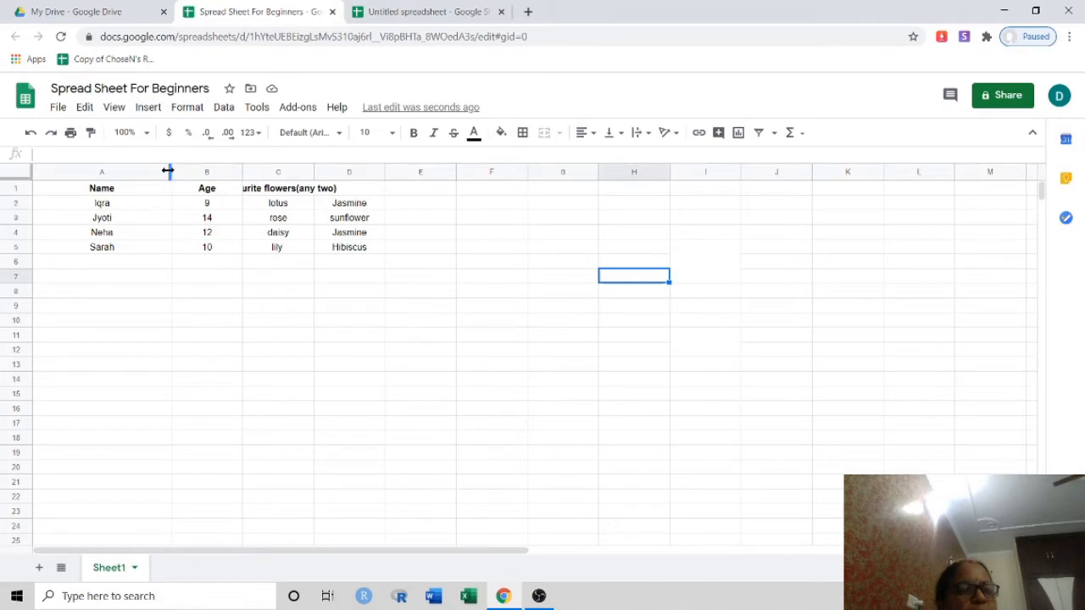
left_click_drag(168, 171, 125, 163)
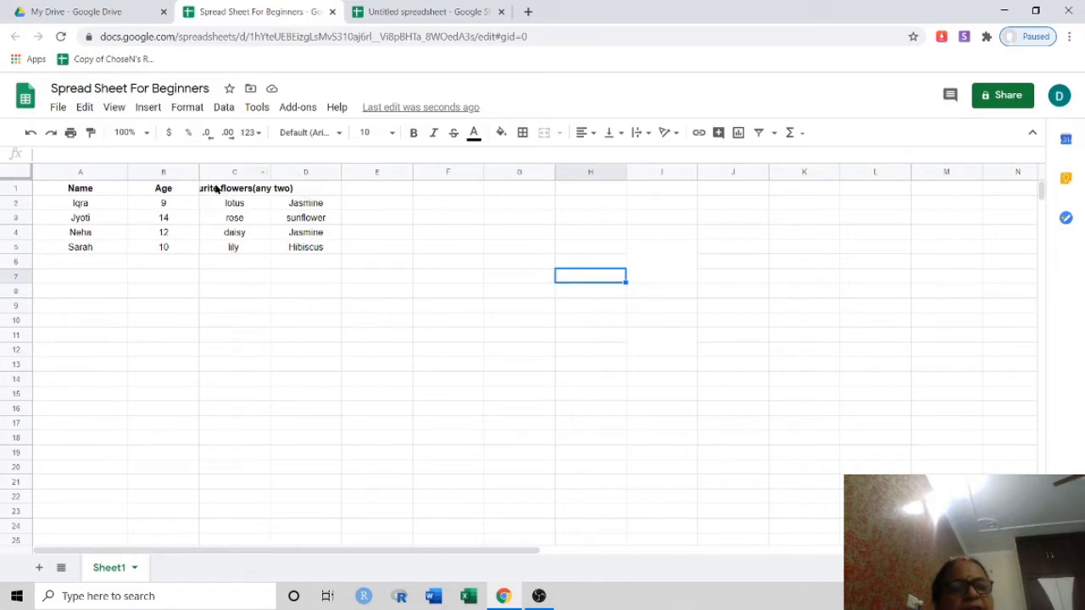
Merge C1:D1 horizontally for the Favourite flowers(any two) heading, then narrow column A
left_click(325, 188)
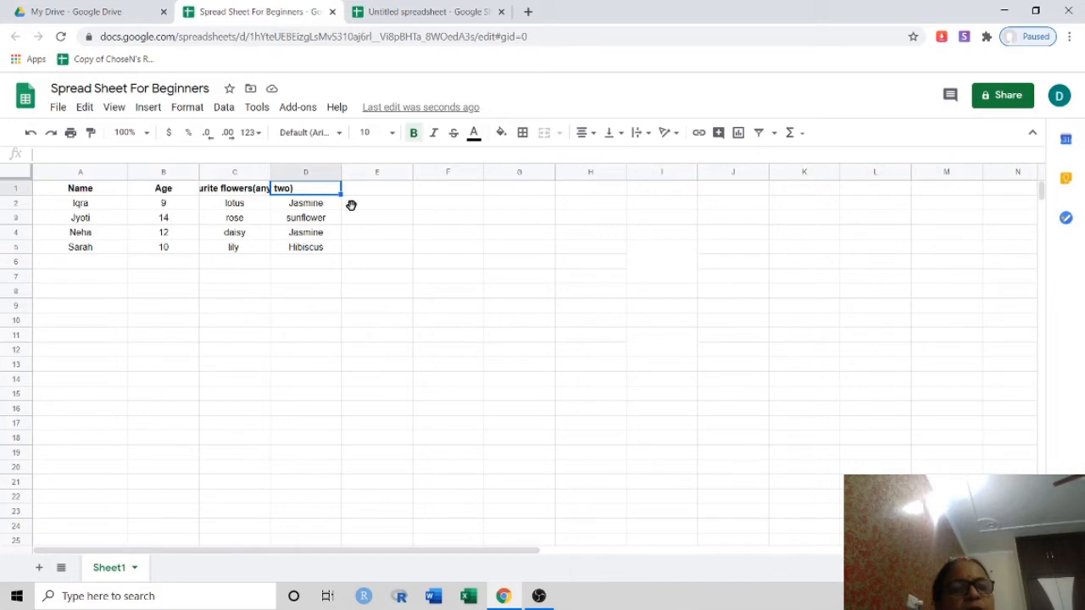
left_click(393, 257)
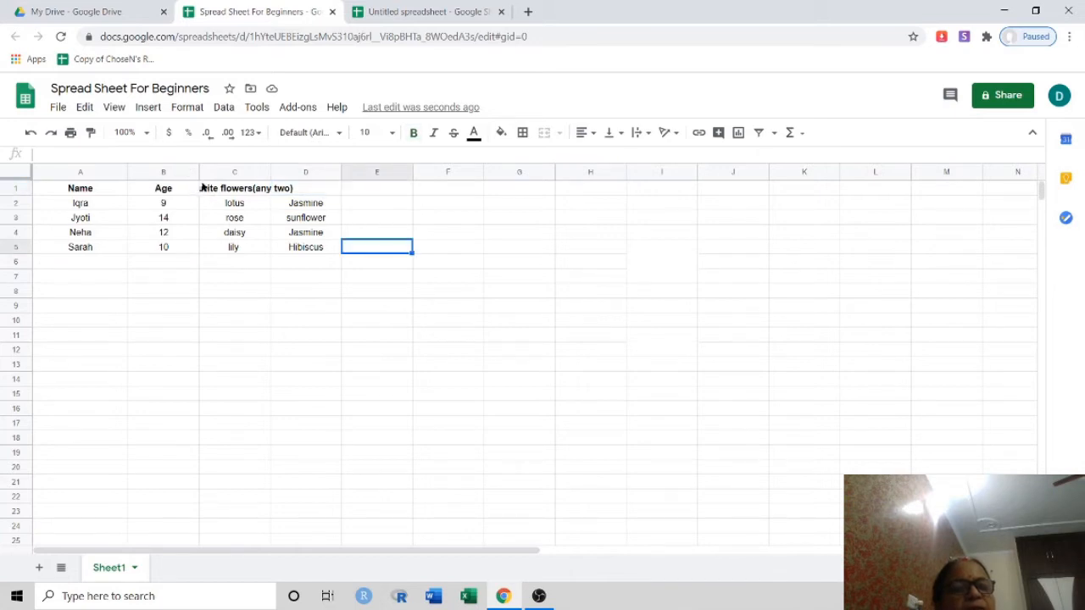
left_click_drag(202, 188, 245, 186)
left_click(376, 232)
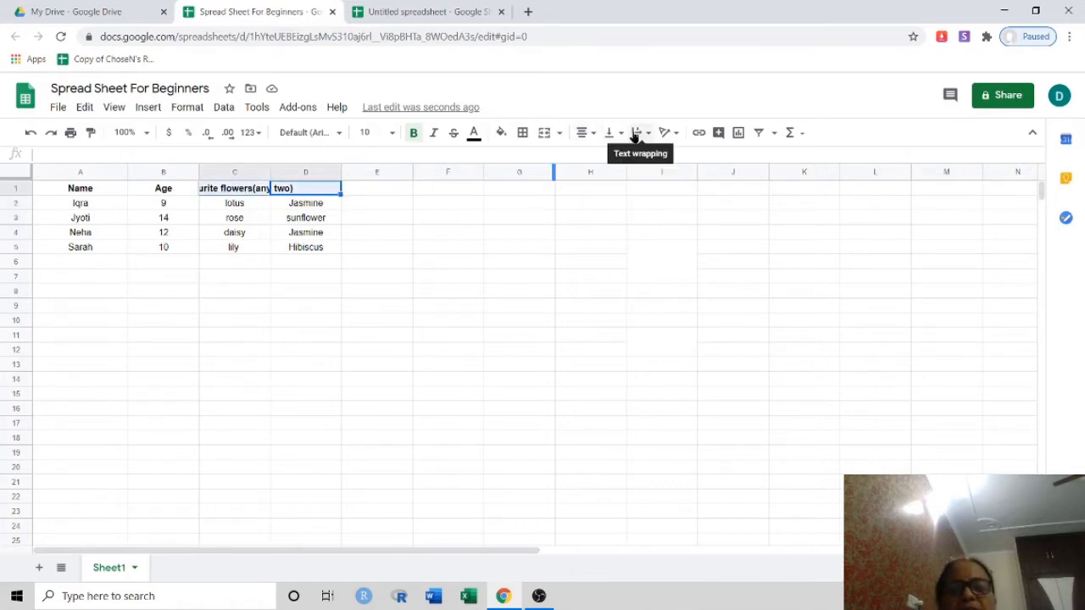
left_click(558, 133)
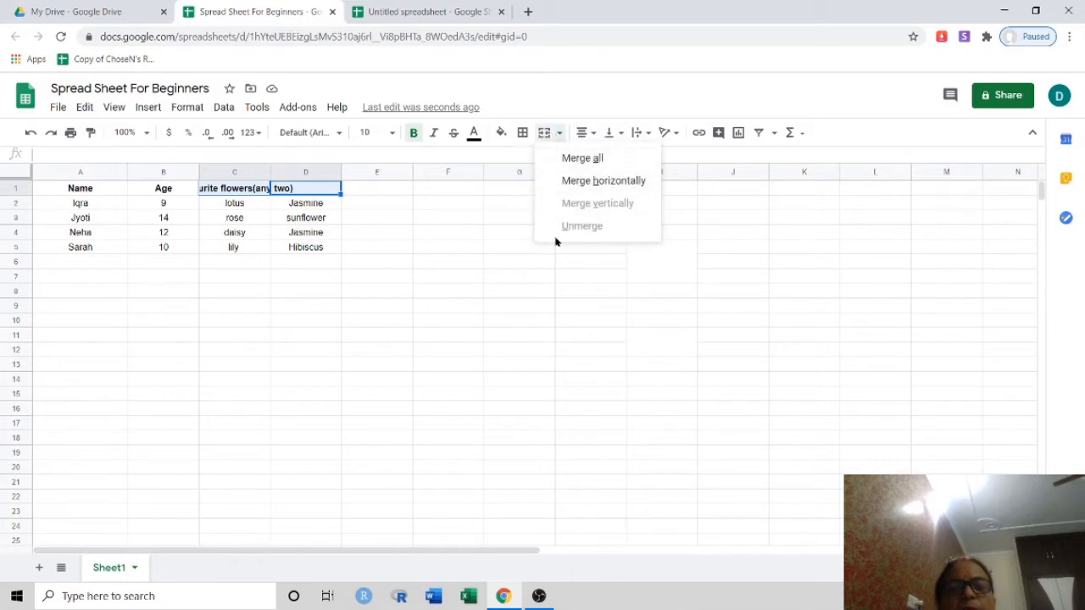
left_click(600, 183)
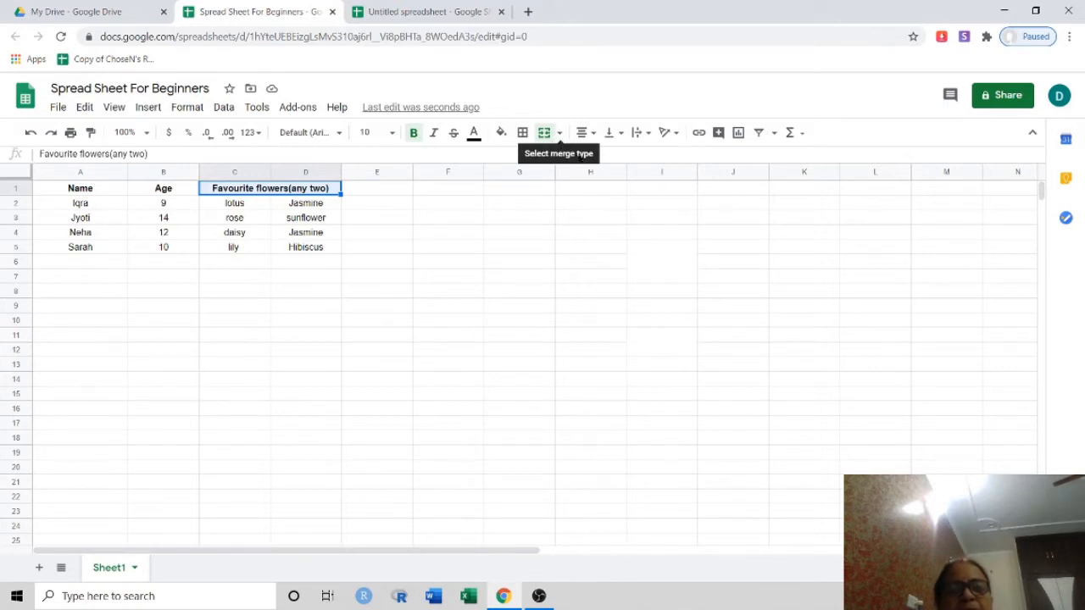
left_click(649, 136)
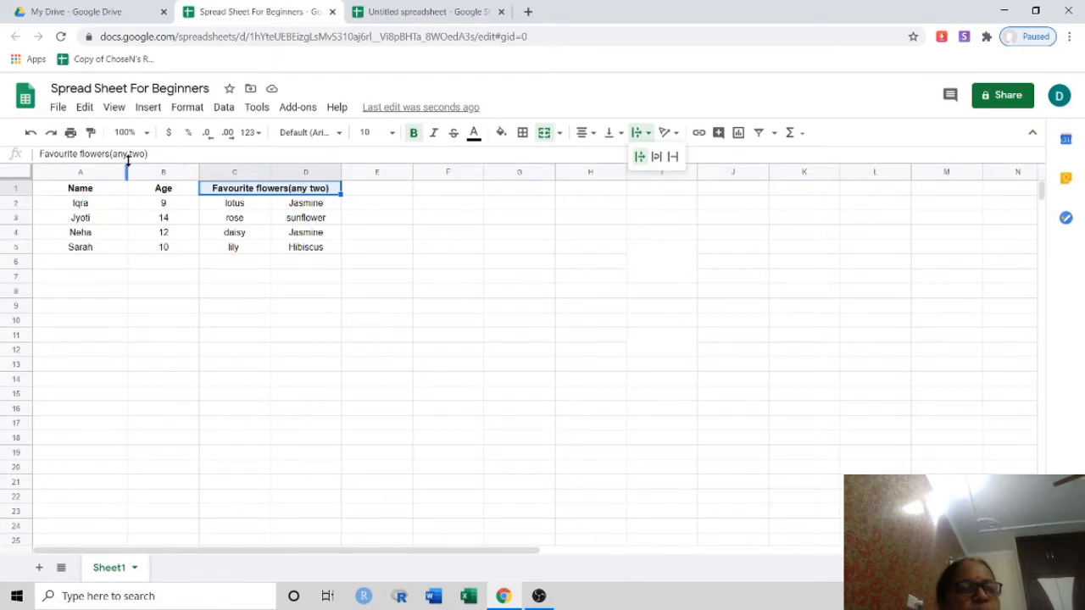
left_click_drag(126, 166, 110, 166)
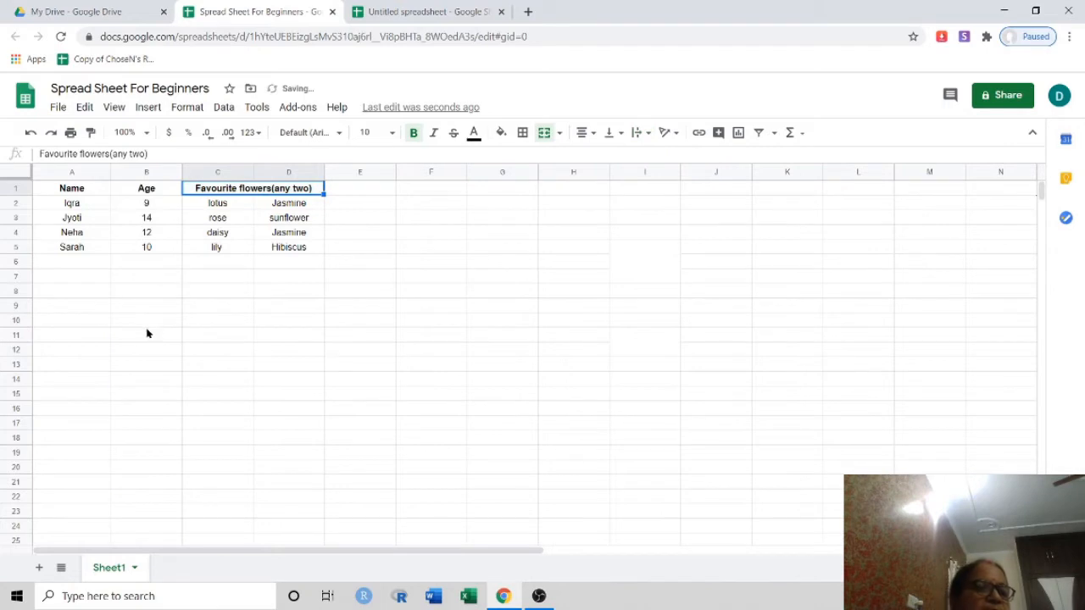
Clear cell A1 and retype its heading as 'Name of the student'
left_click(88, 176)
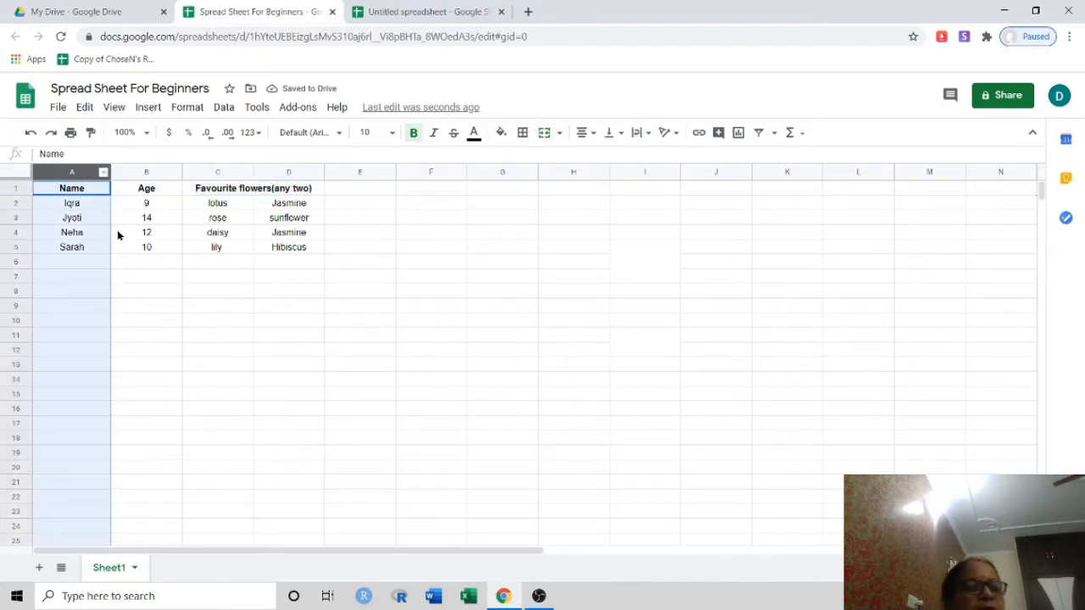
left_click(117, 230)
left_click(88, 190)
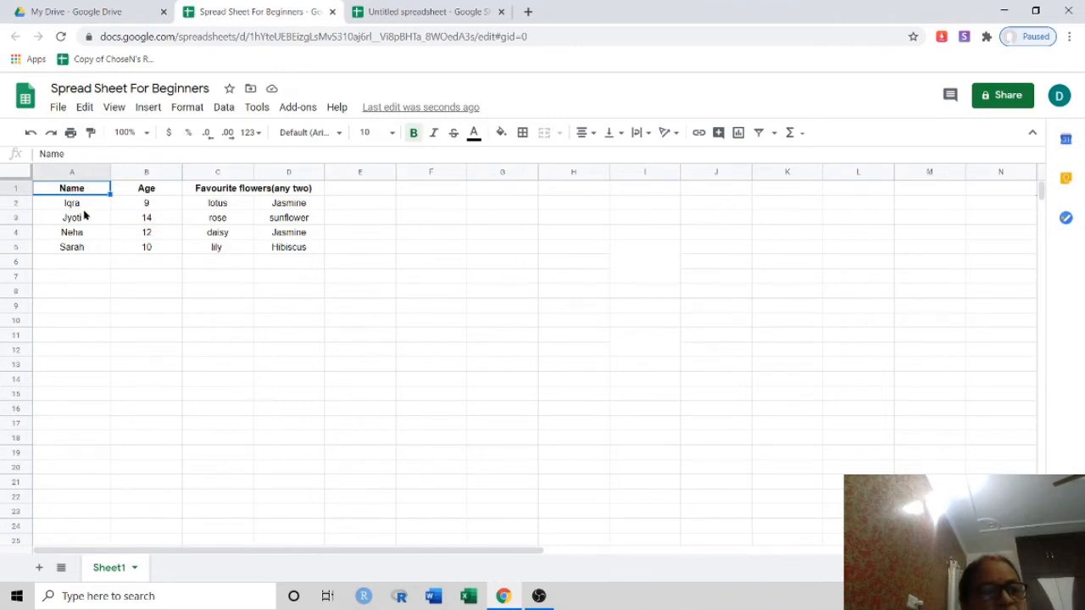
key("BackSpace")
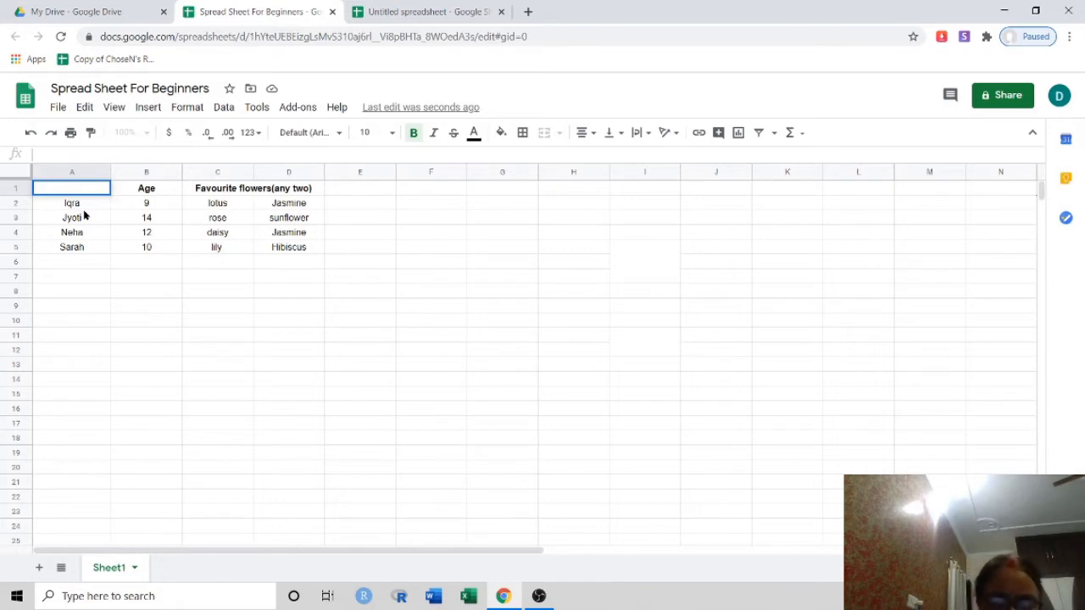
type("Name")
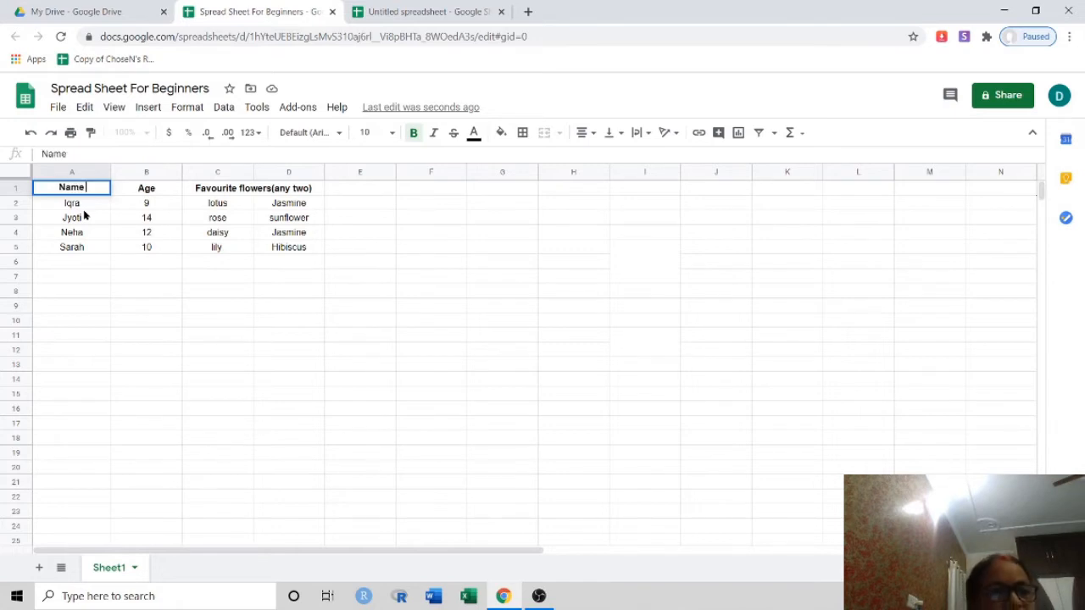
type(" of")
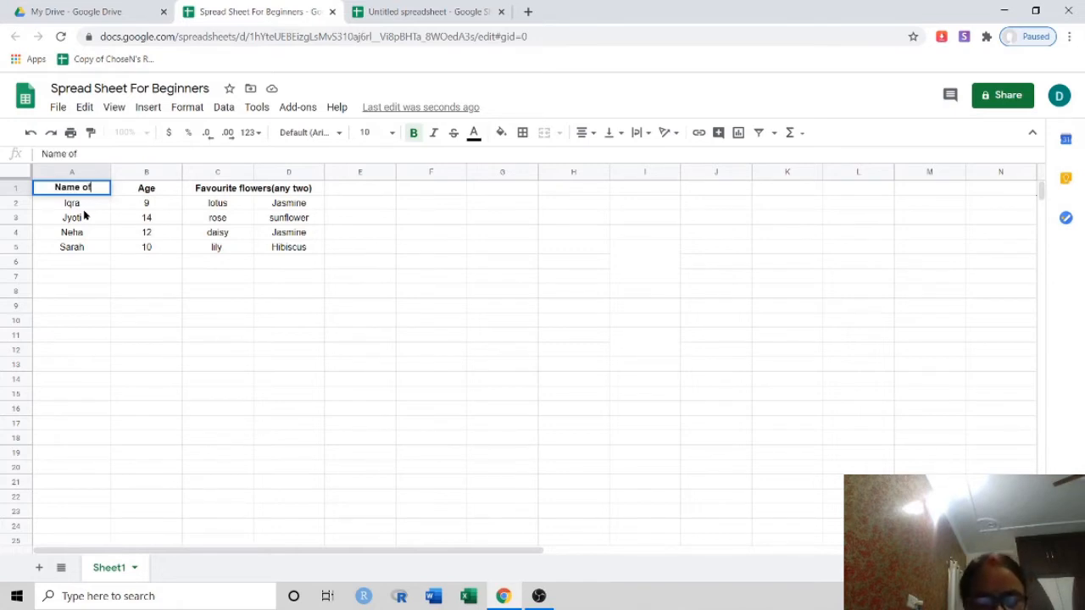
type(" the")
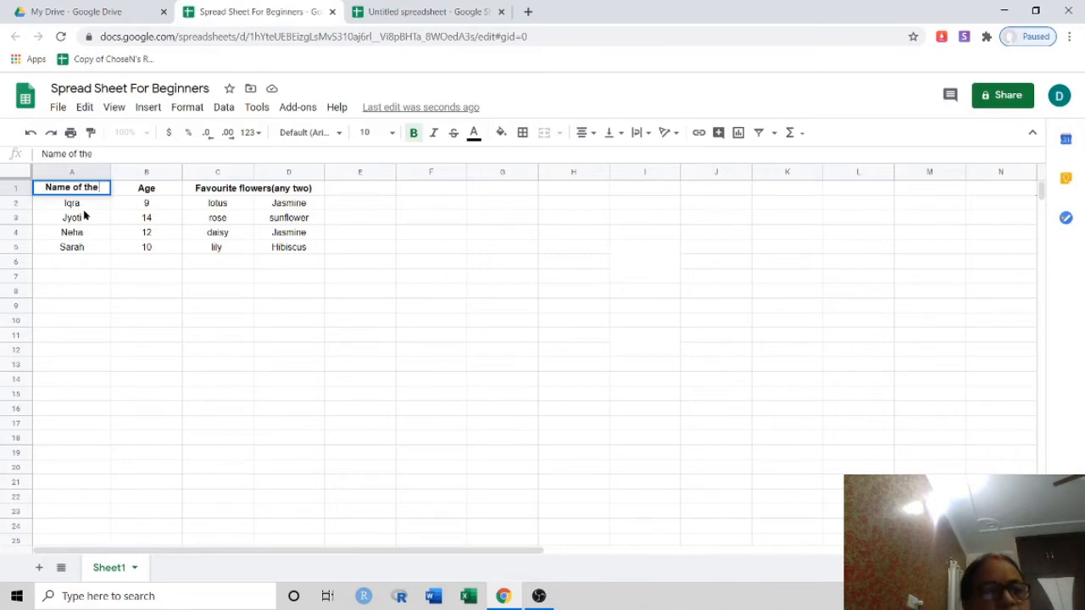
type(" stu")
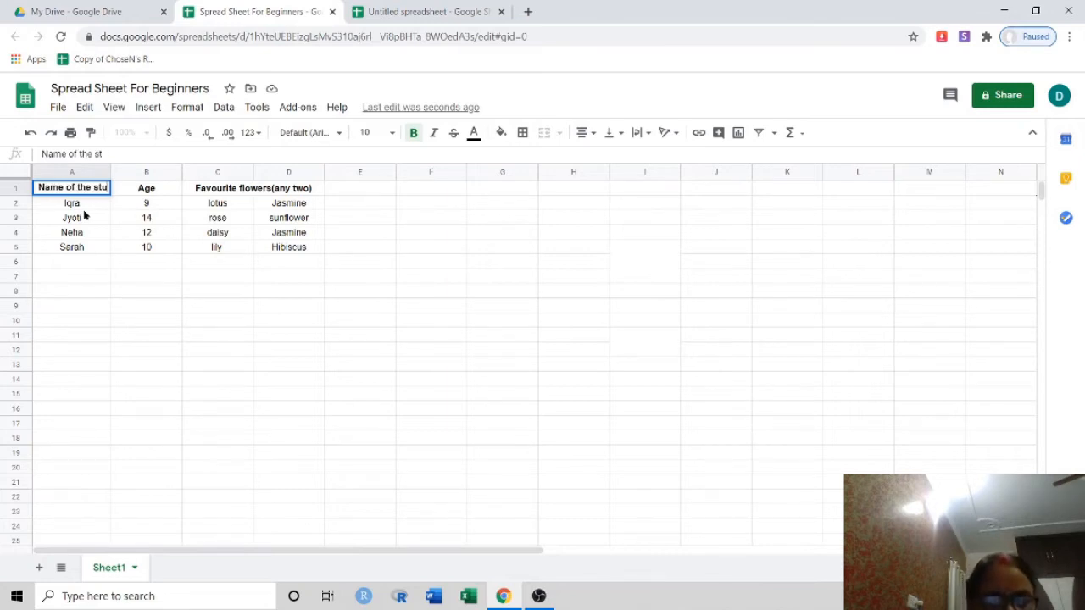
type("dent")
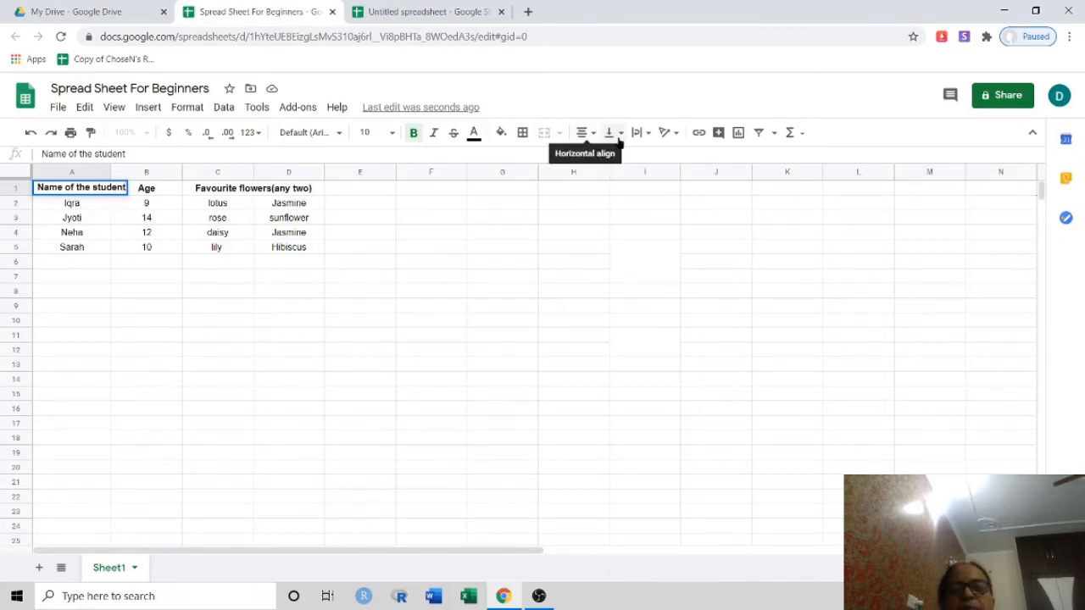
Apply Wrap text wrapping to the 'Name of the student' heading in A1 so it spans two lines
left_click(645, 136)
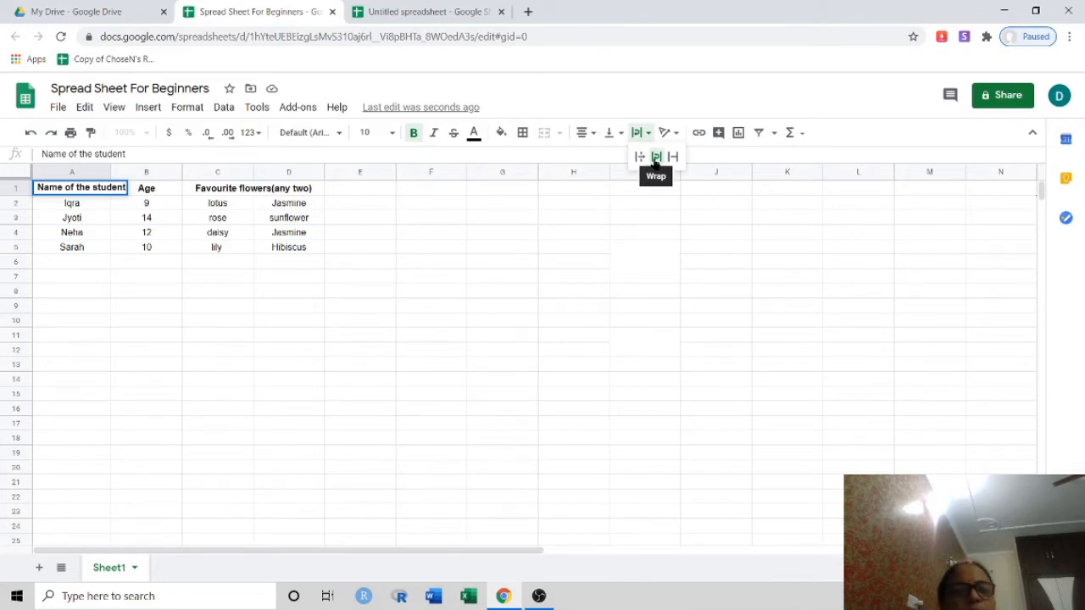
left_click(656, 158)
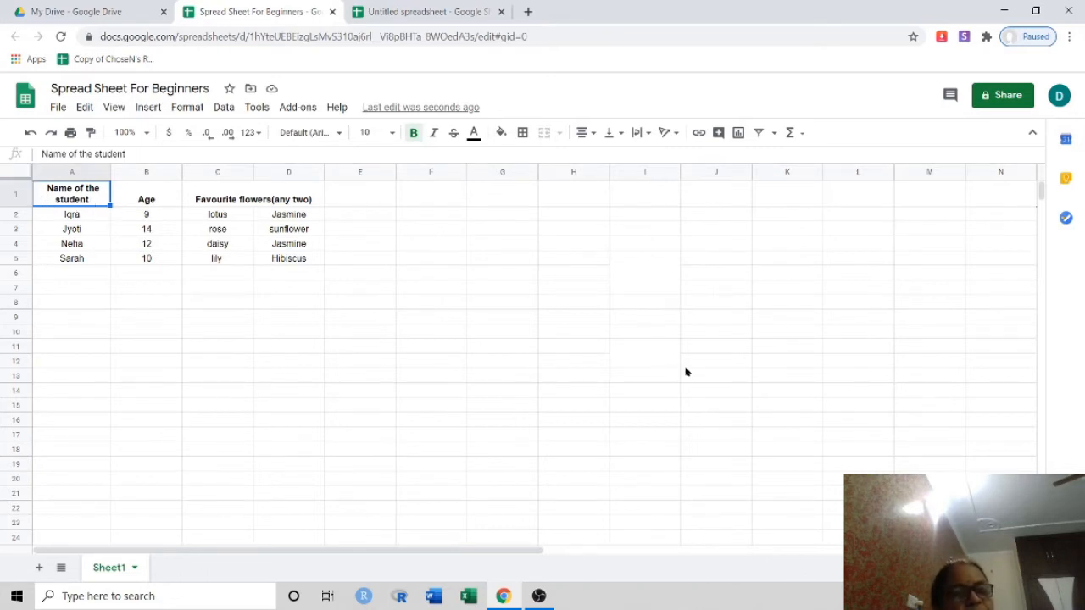
left_click(568, 304)
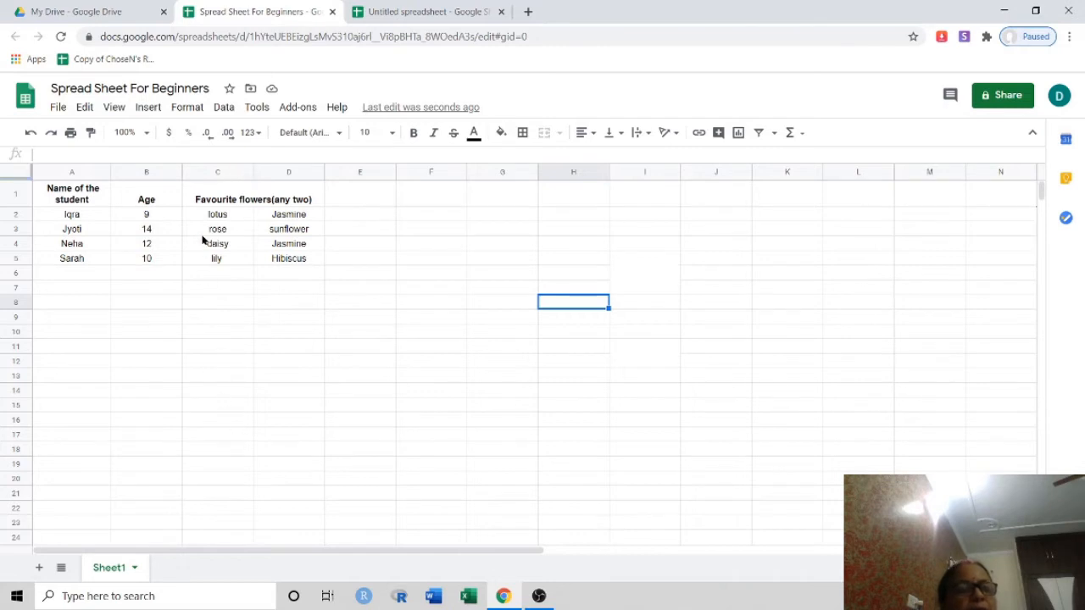
Insert one empty column to the right of the Age column
left_click(168, 176)
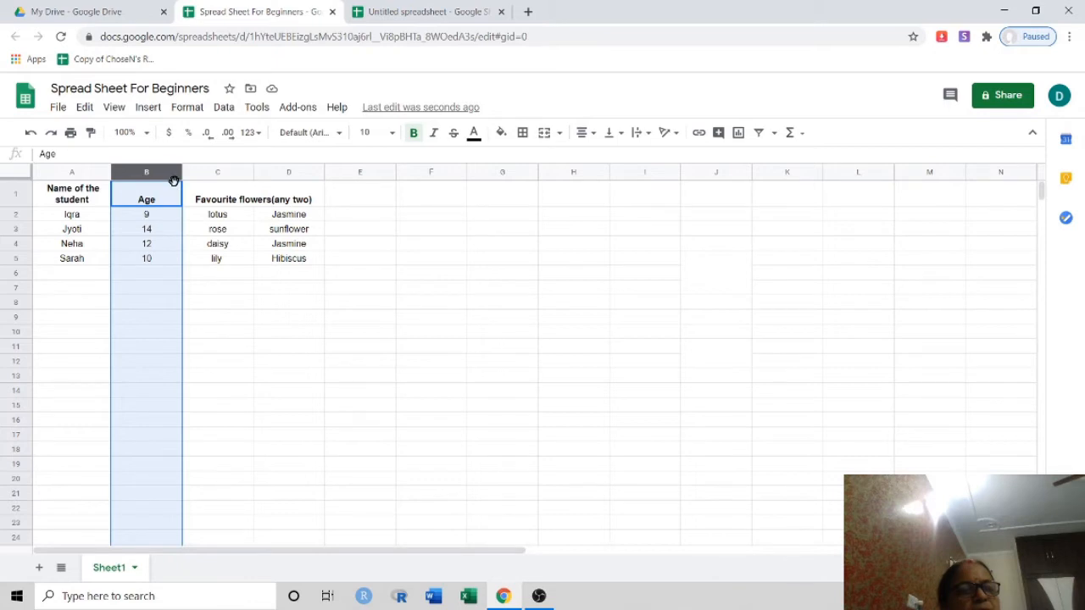
right_click(174, 181)
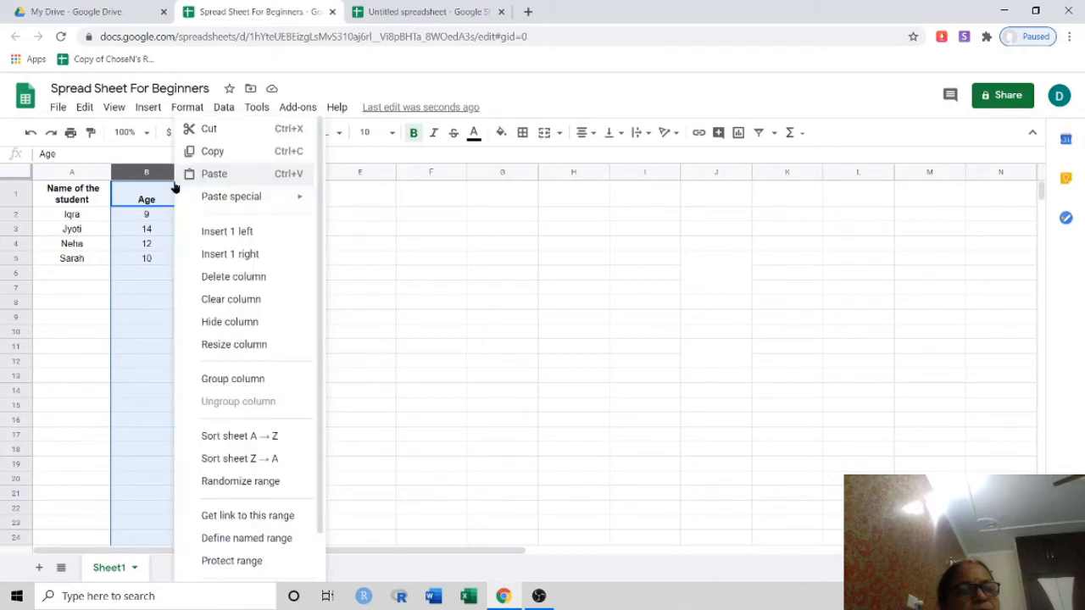
left_click(253, 255)
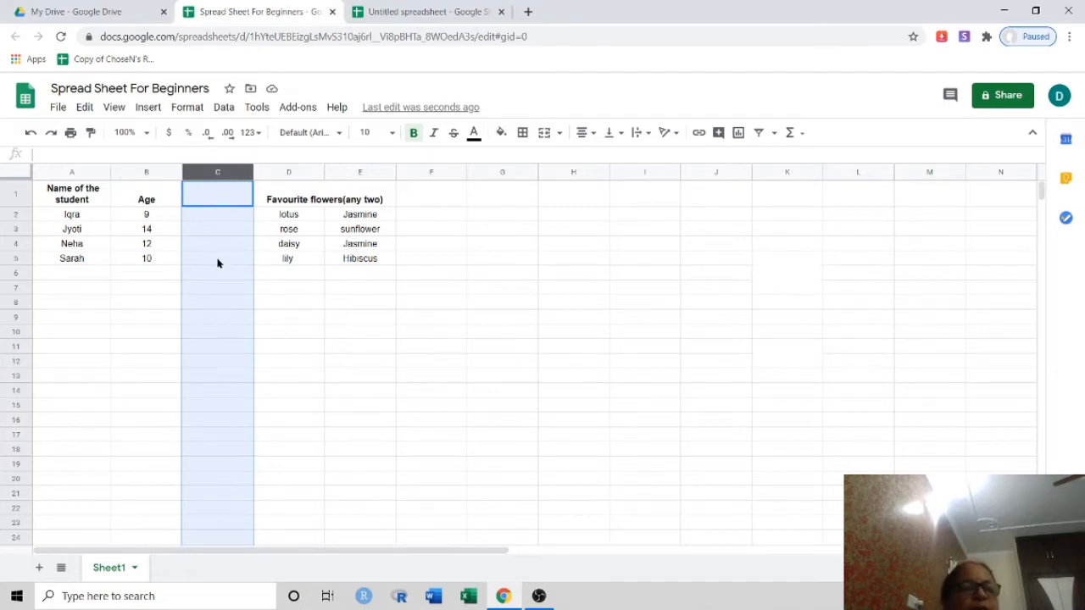
Insert one empty row above Jyoti's row
left_click(17, 229)
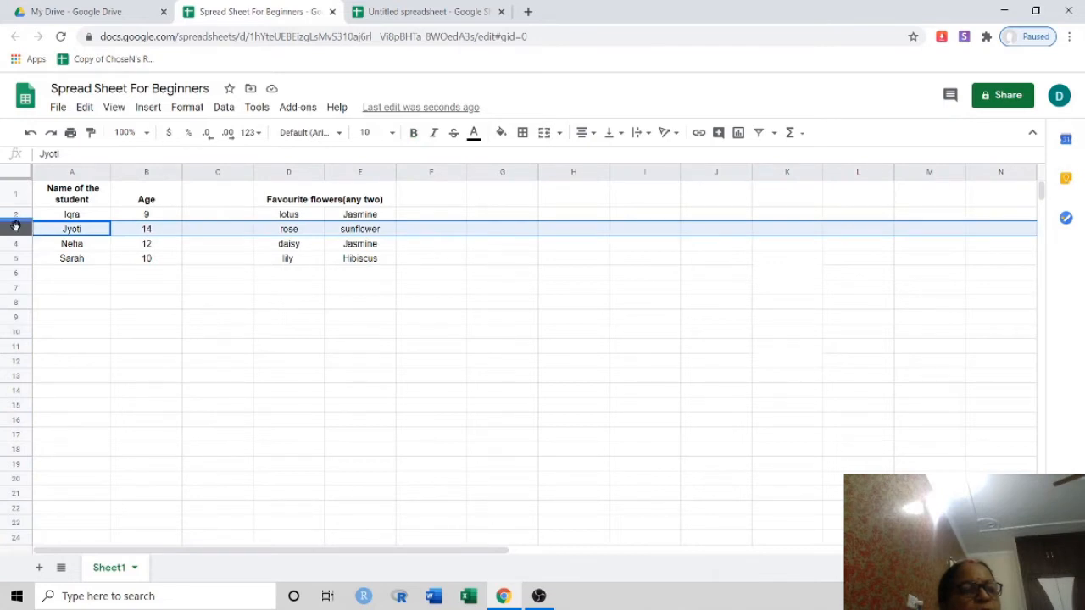
right_click(30, 233)
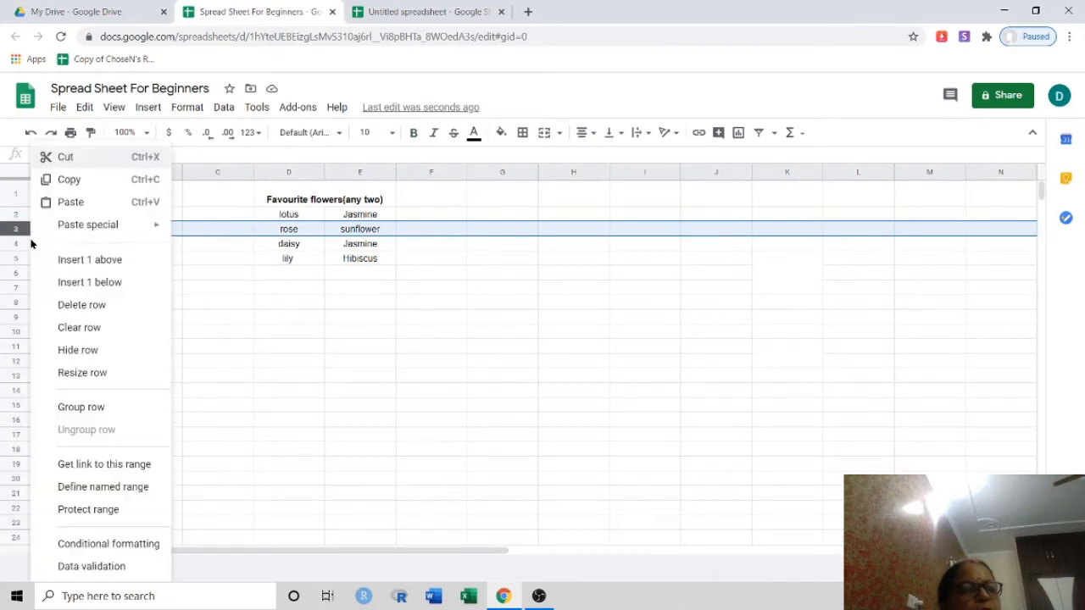
left_click(81, 260)
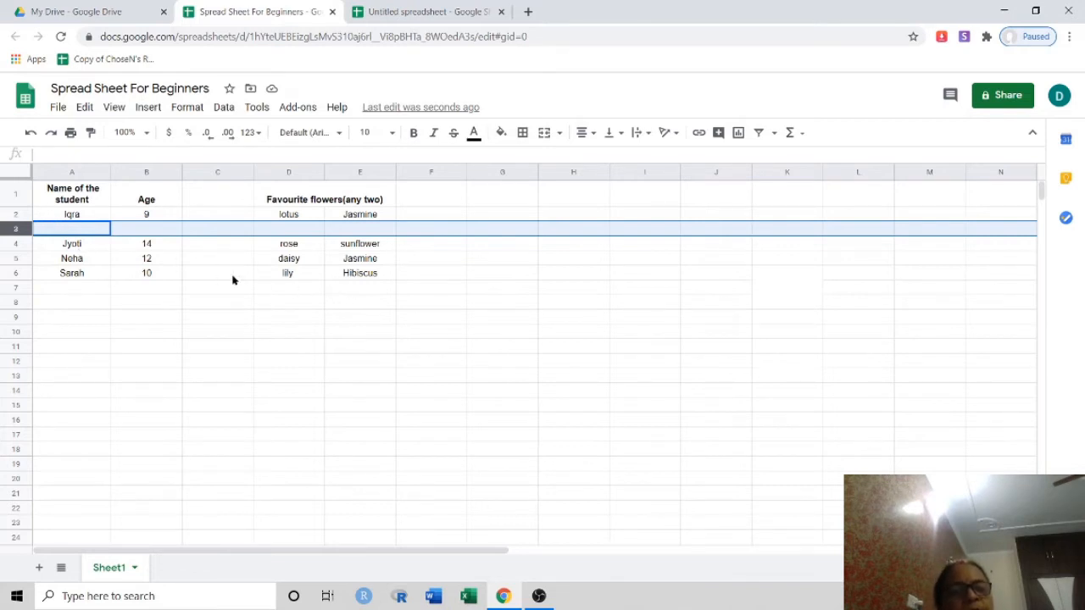
Delete the empty column C and the empty row 3 so the table fills A1:D5 again
left_click(240, 174)
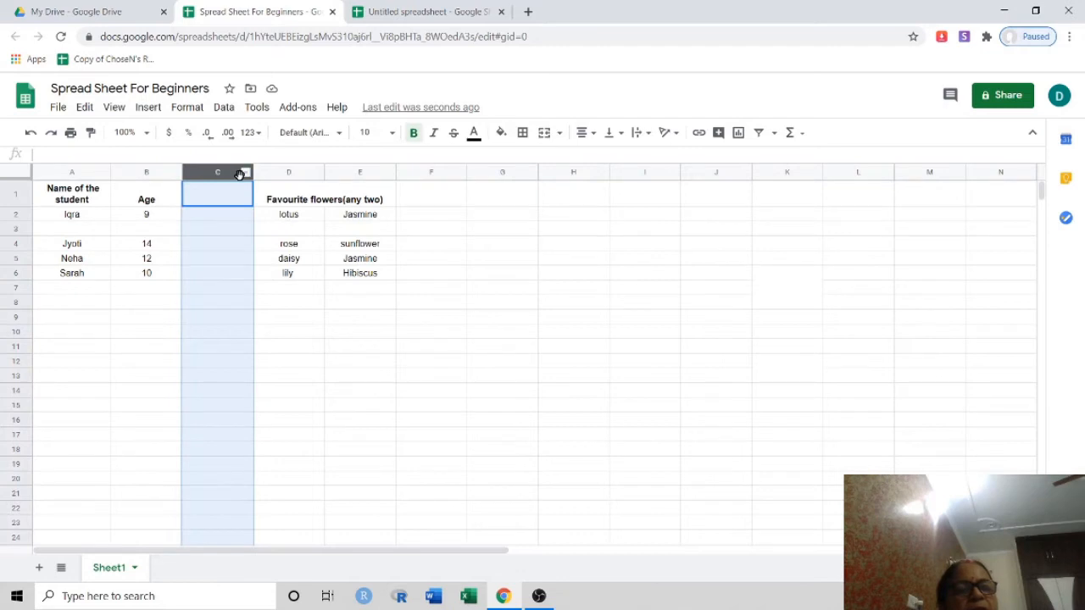
left_click(244, 173)
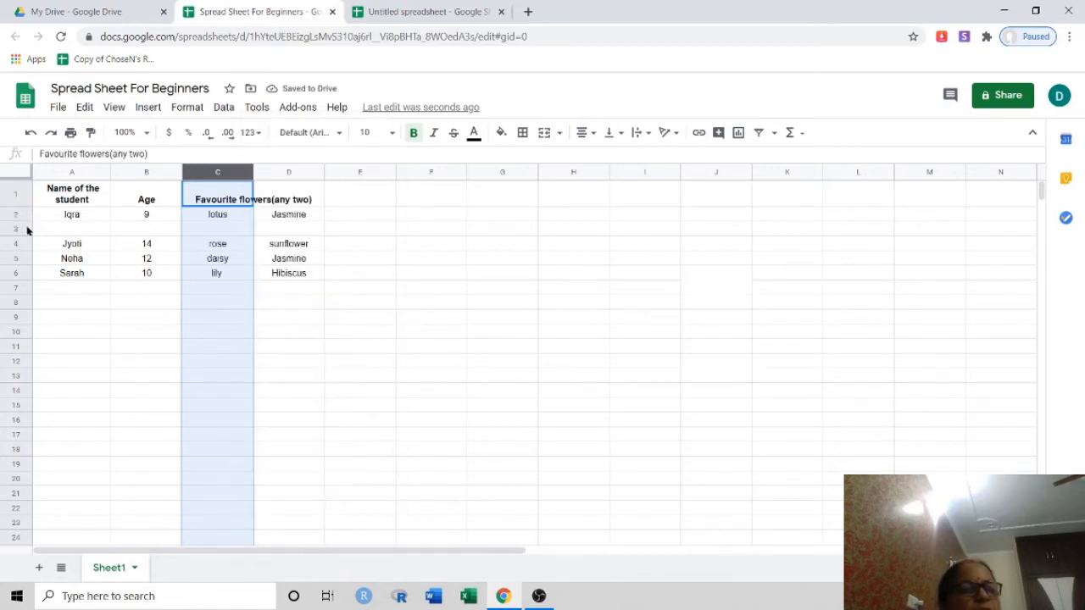
left_click(27, 230)
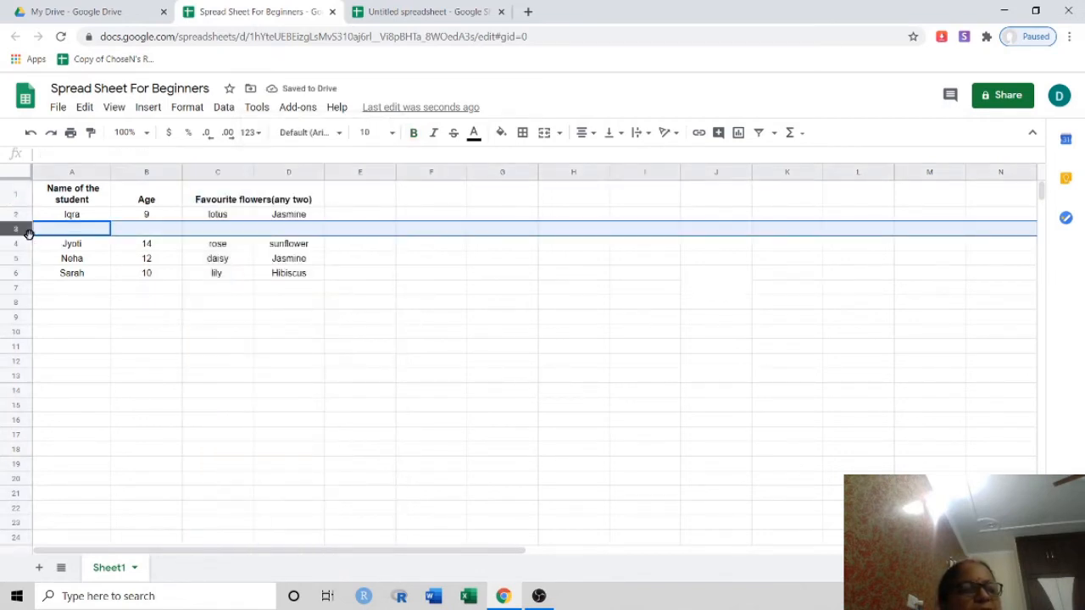
right_click(19, 230)
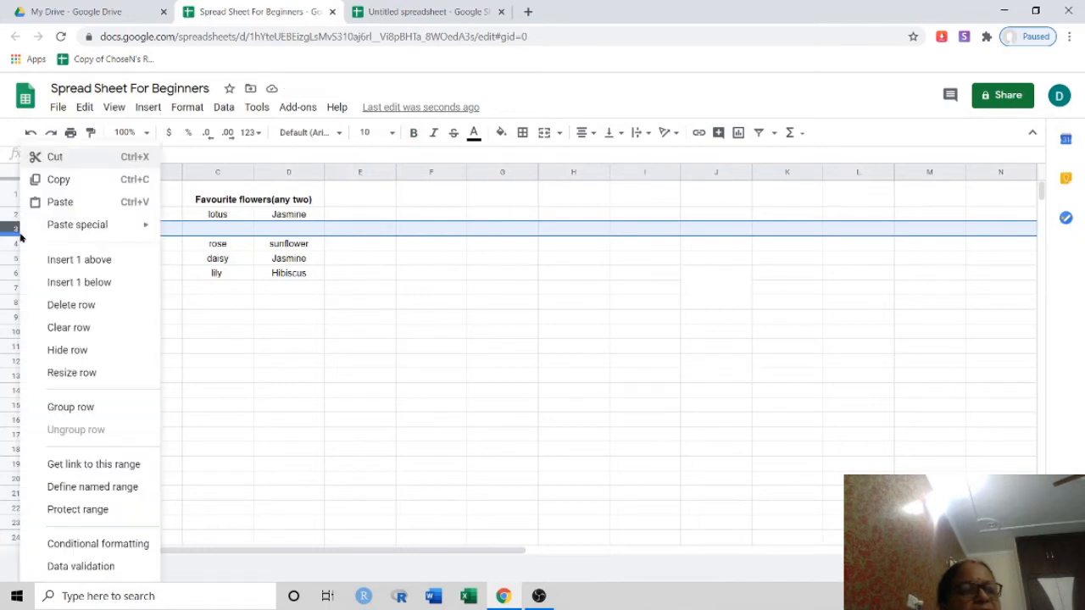
left_click(81, 305)
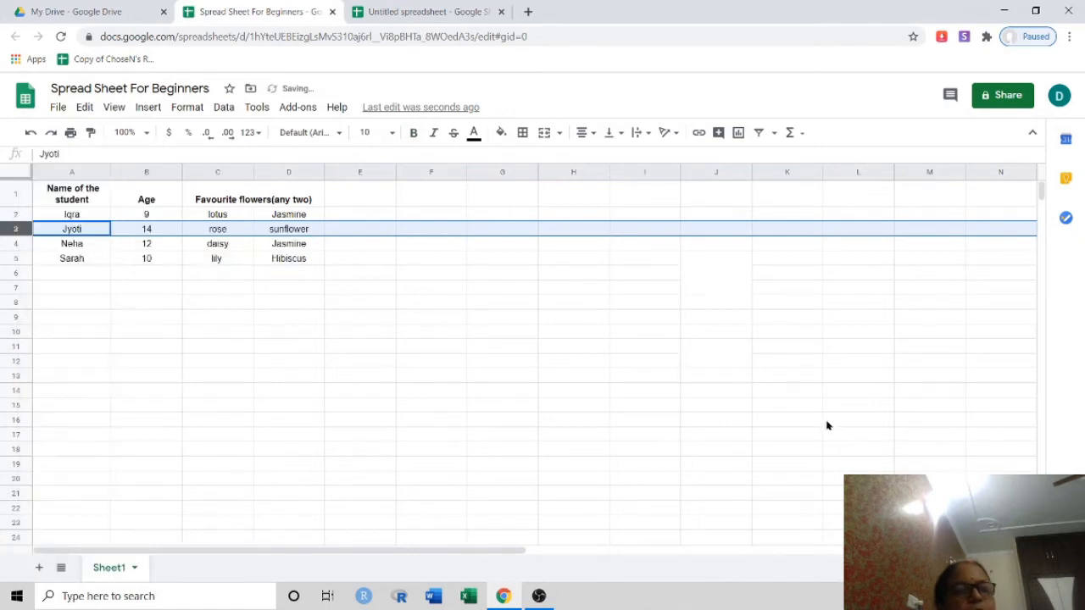
left_click(568, 333)
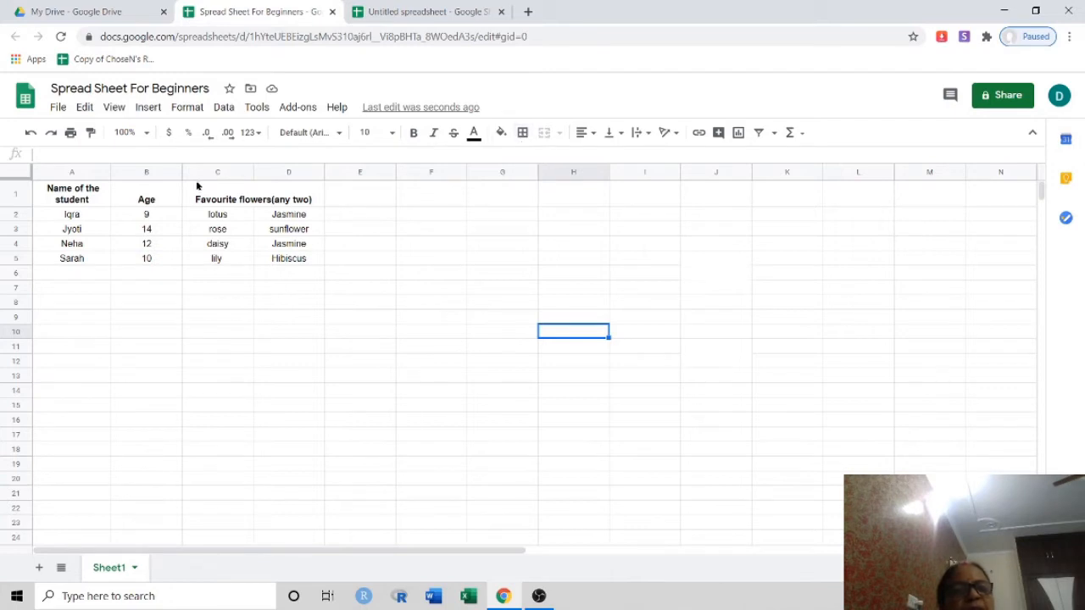
left_click_drag(61, 187, 267, 178)
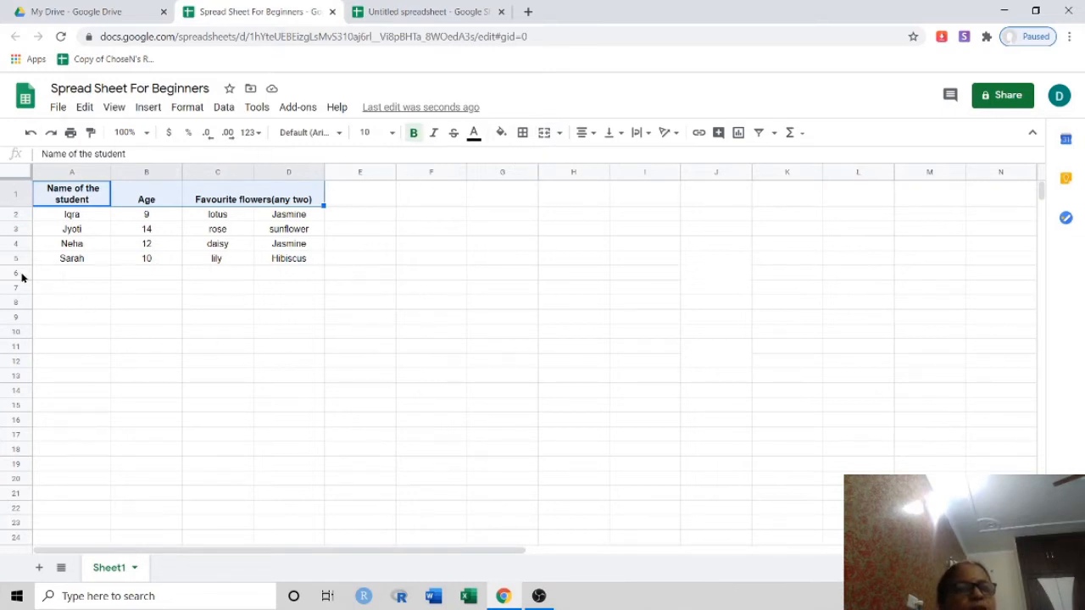
left_click(627, 288)
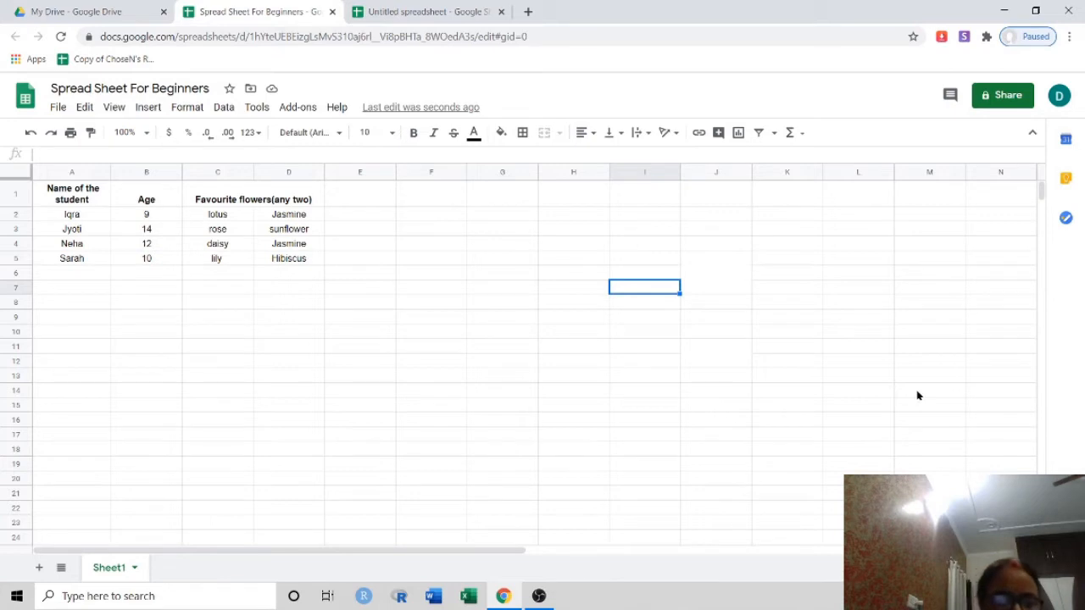
key("ctrl+f")
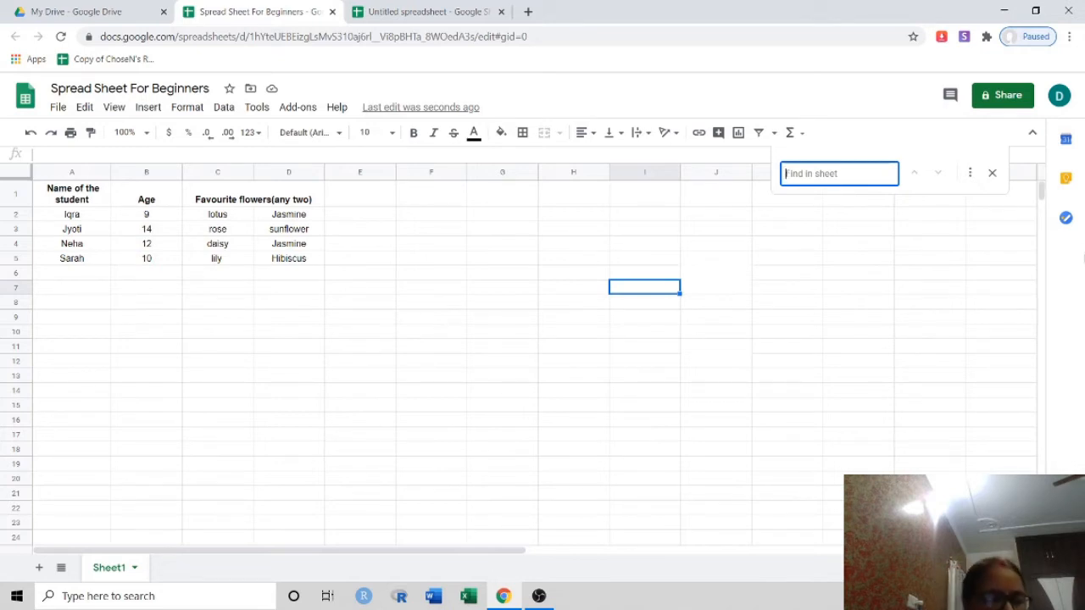
type("Jy")
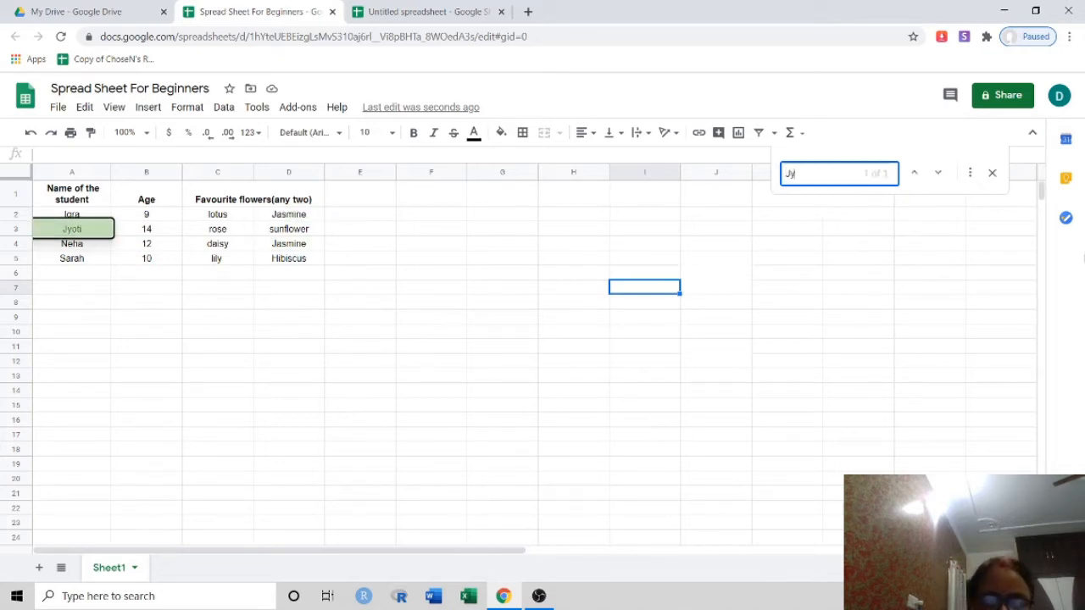
type("oti")
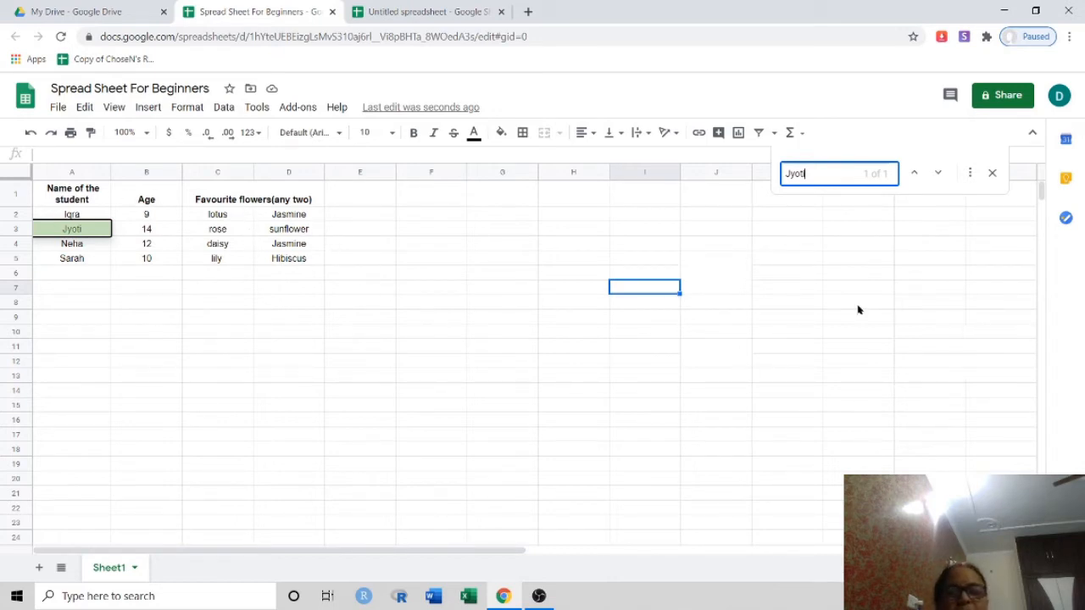
left_click(993, 173)
left_click(577, 436)
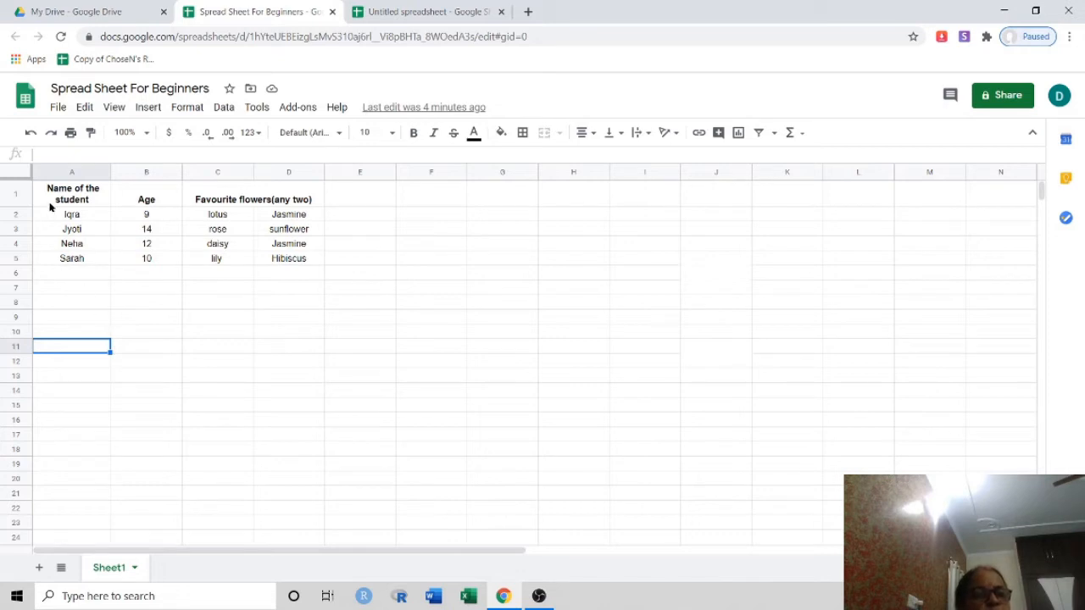
left_click_drag(47, 201, 291, 263)
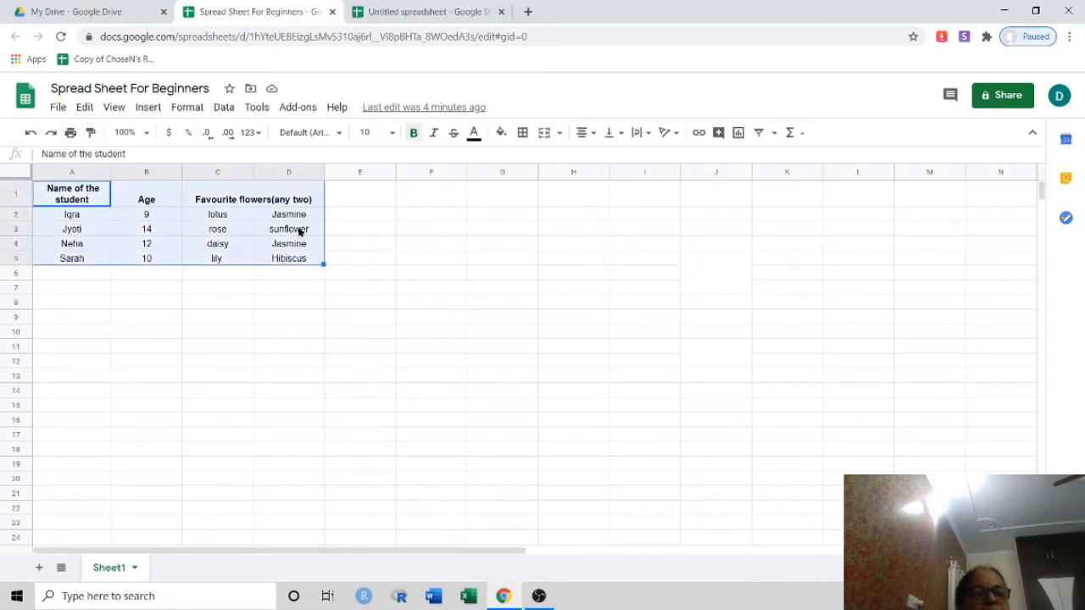
right_click(303, 230)
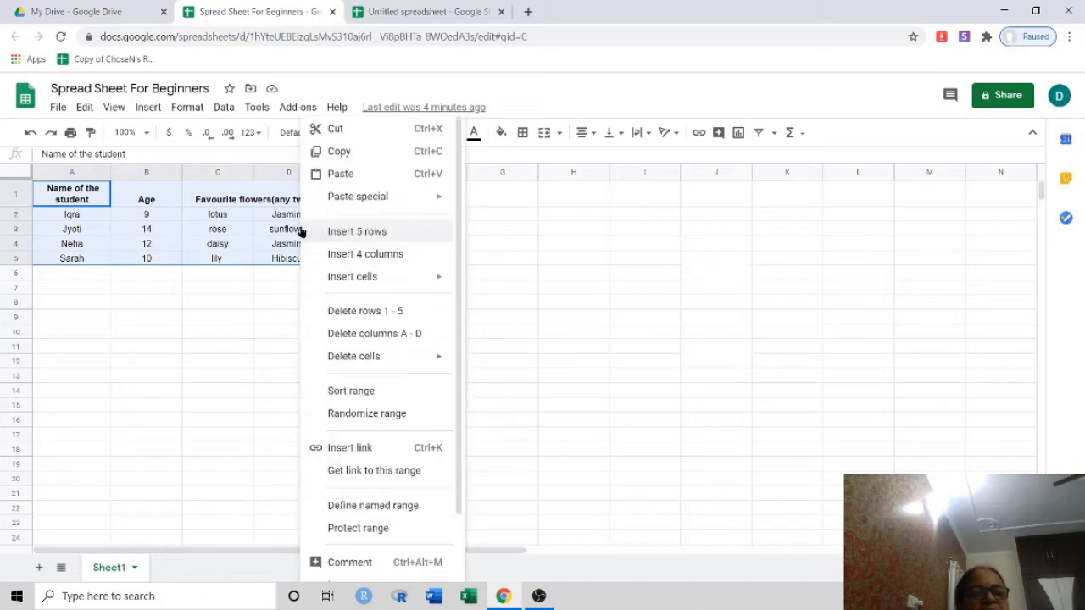
left_click(379, 393)
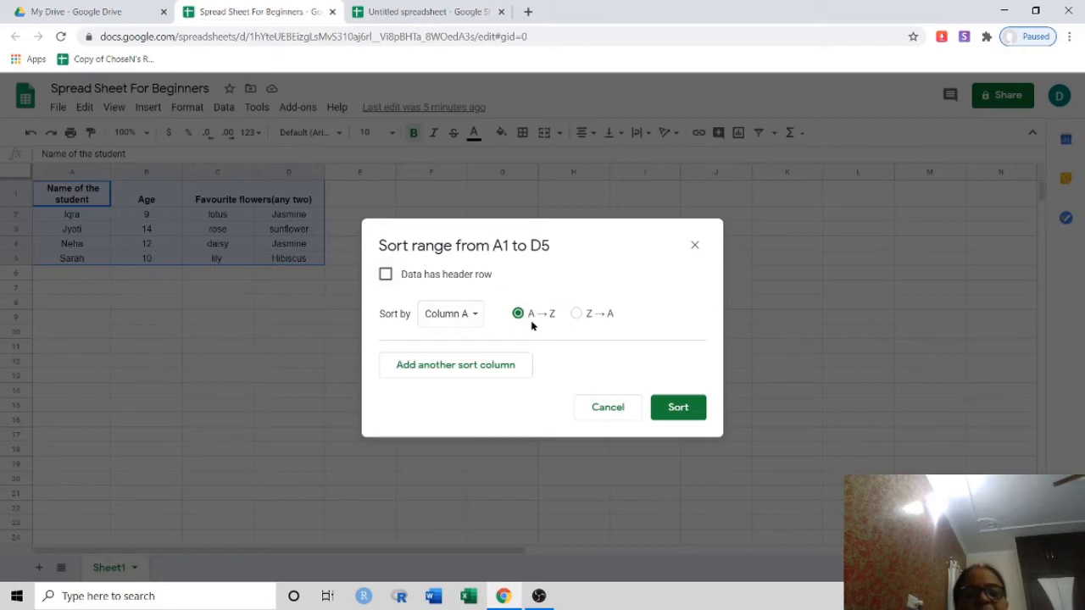
left_click(686, 411)
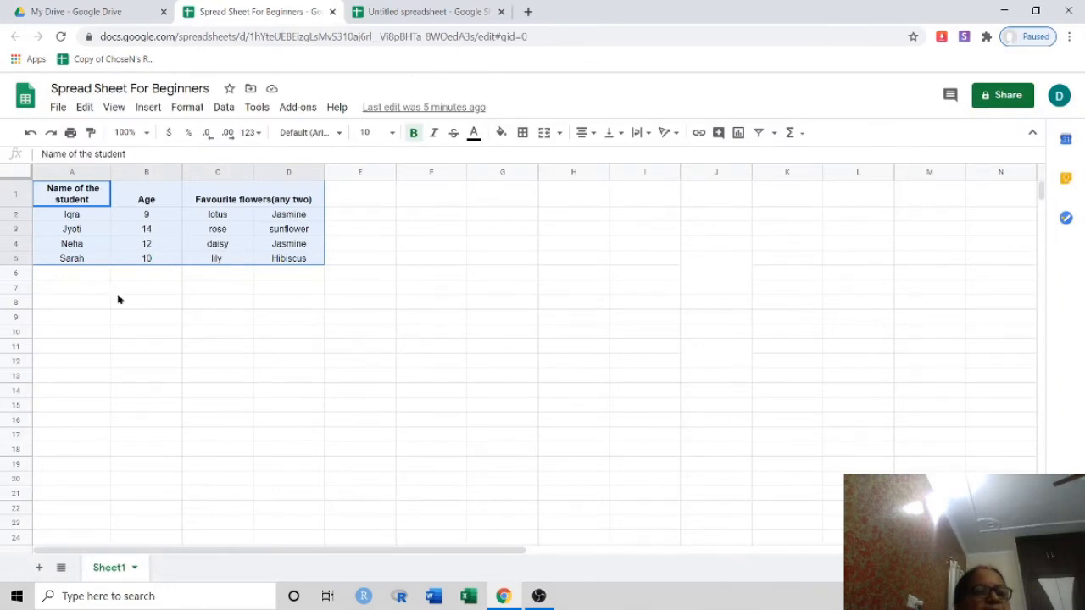
left_click(243, 352)
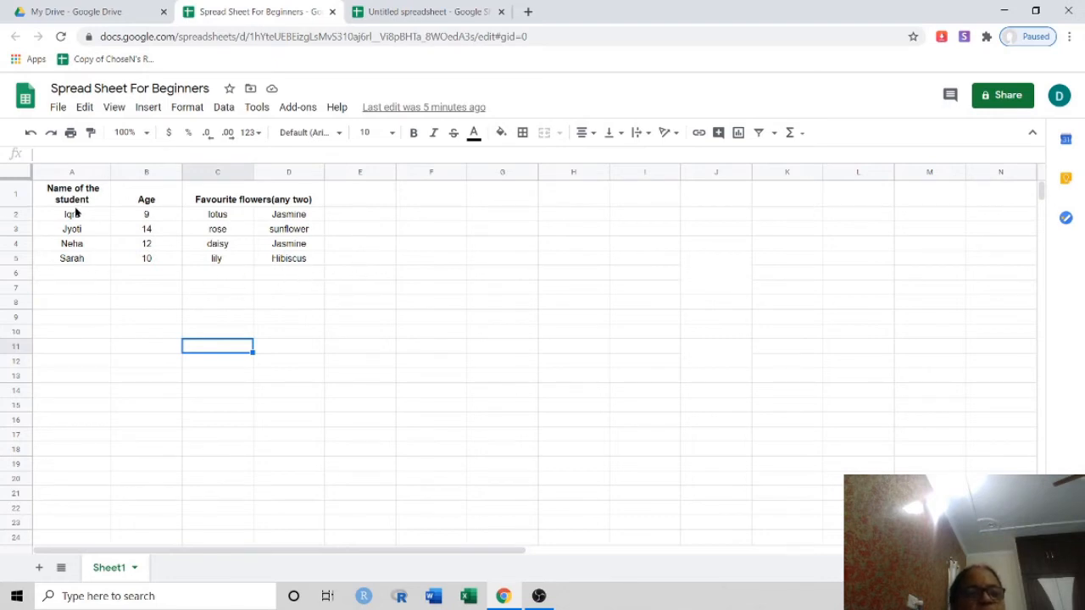
Select the student table A1:D5 and make its text yellow
left_click_drag(73, 204, 262, 260)
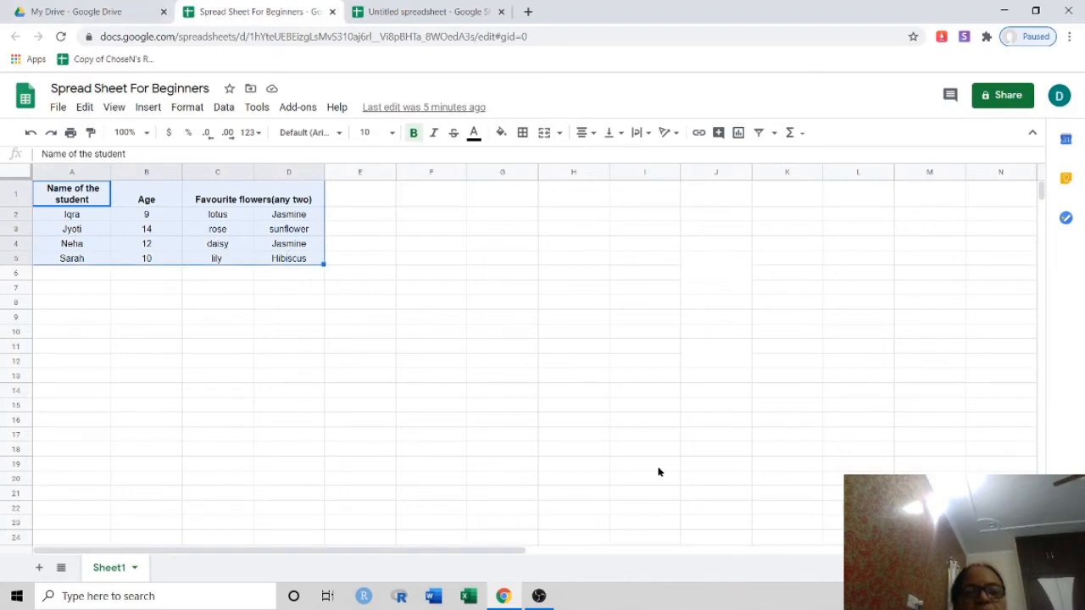
left_click(474, 133)
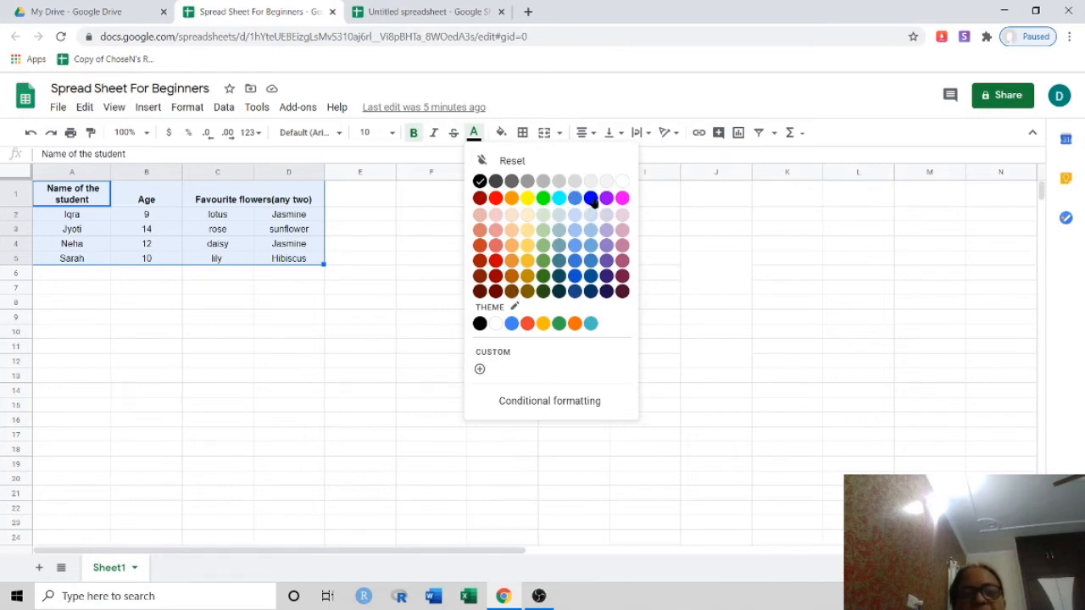
left_click(529, 200)
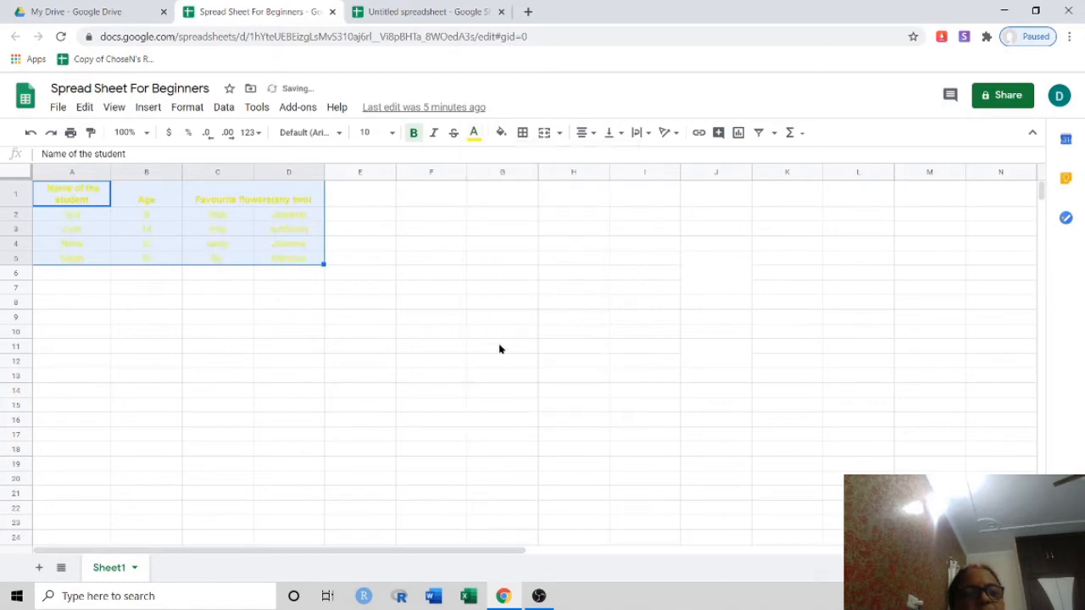
Give the table cells A1:D5 a red fill colour
left_click(500, 135)
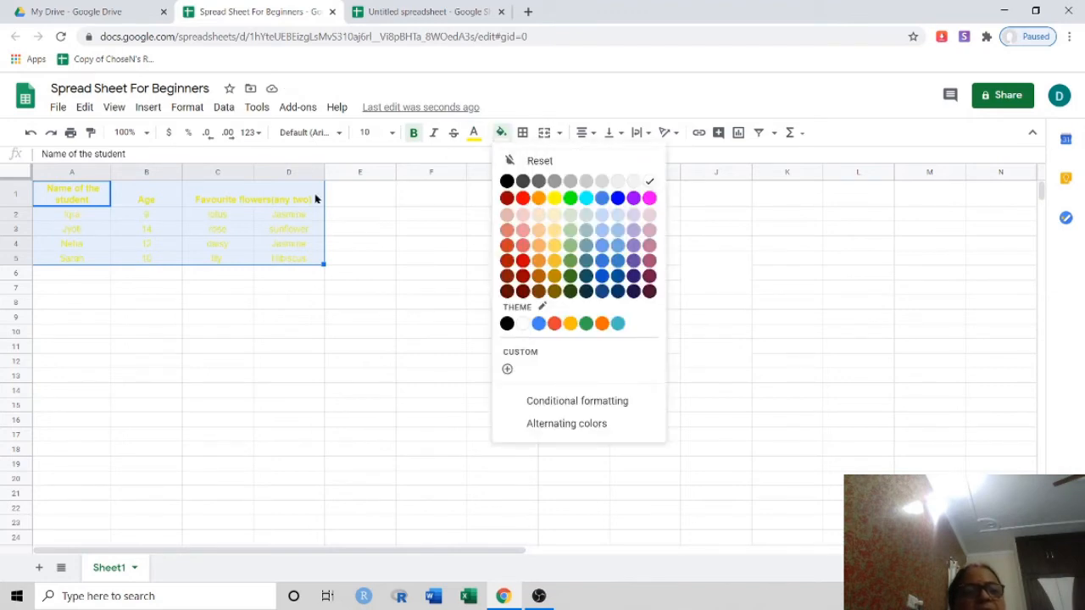
left_click(522, 198)
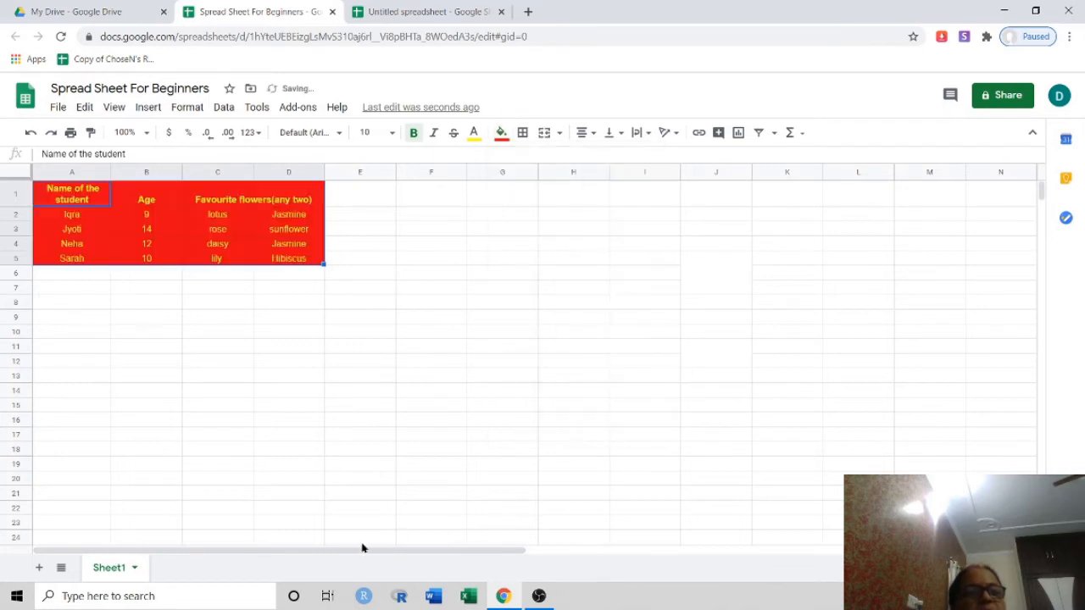
left_click(426, 353)
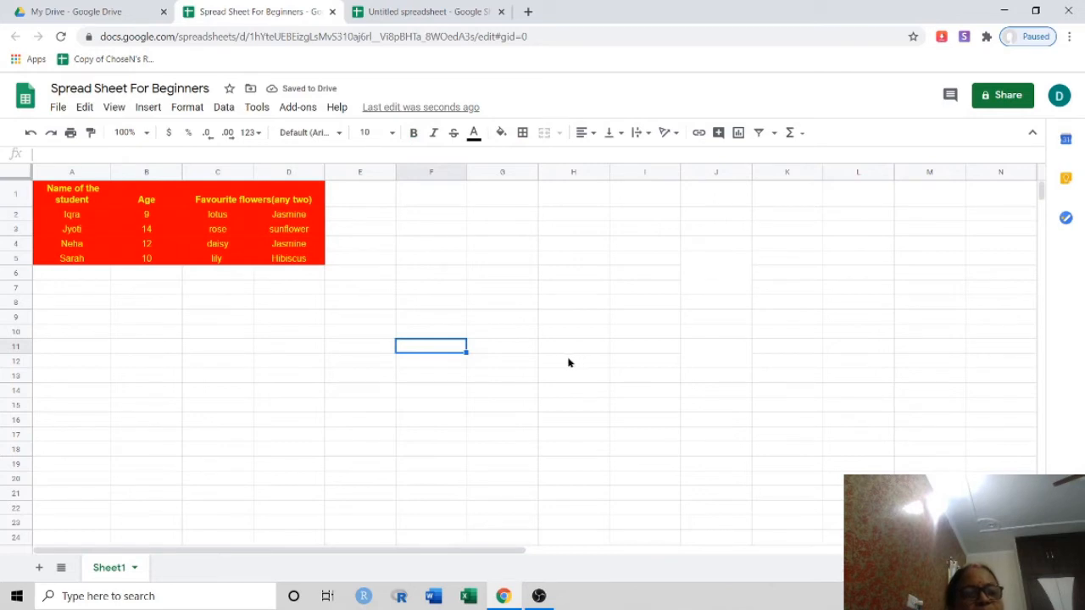
Fill the header row A1:D1 with black, leaving the student rows red
left_click(53, 191)
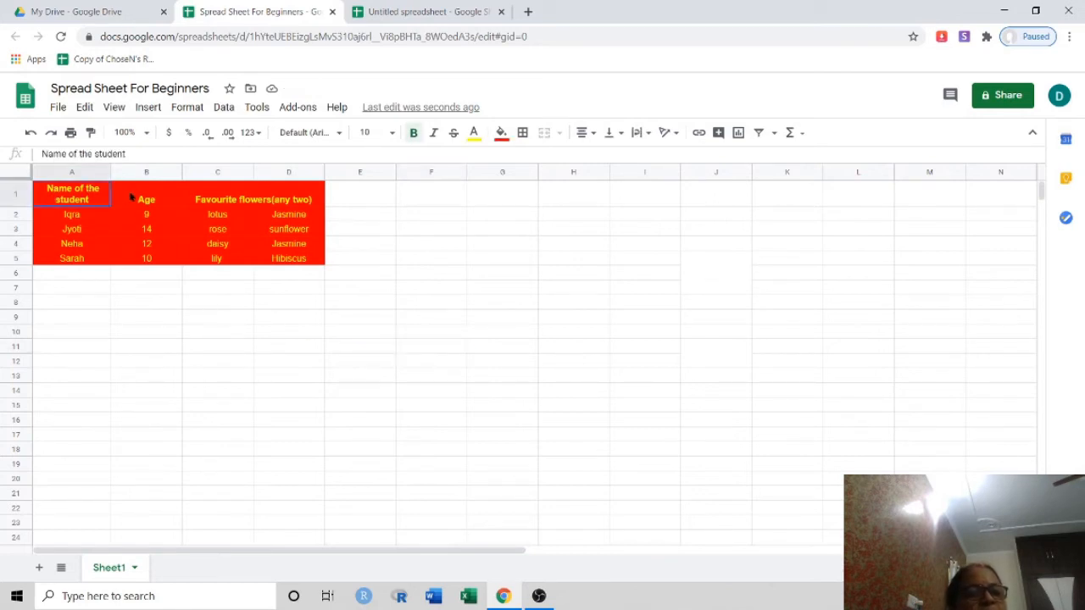
left_click_drag(130, 197, 246, 204)
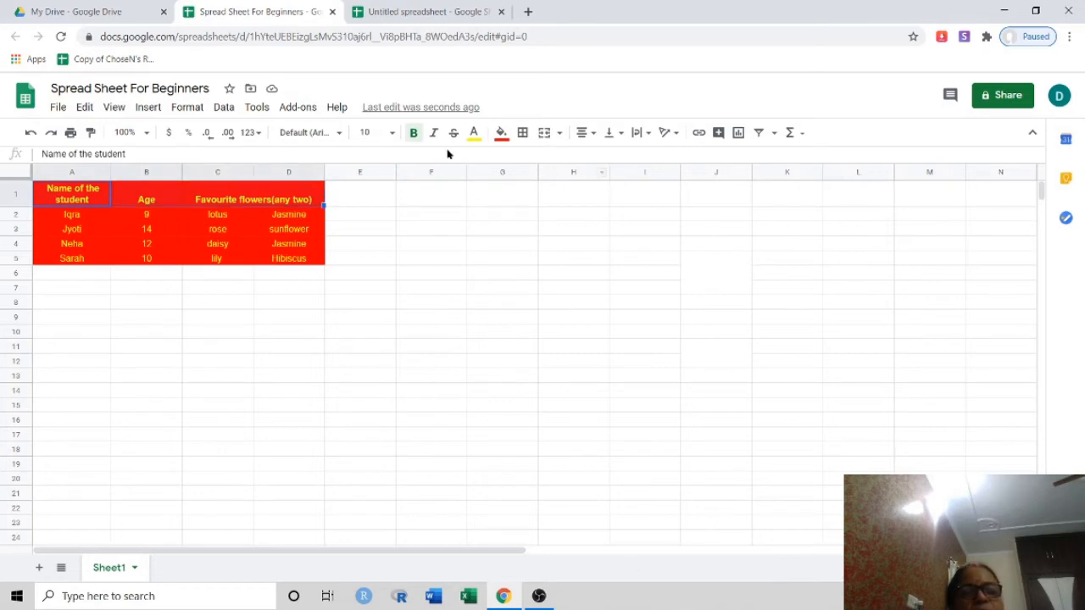
left_click(501, 133)
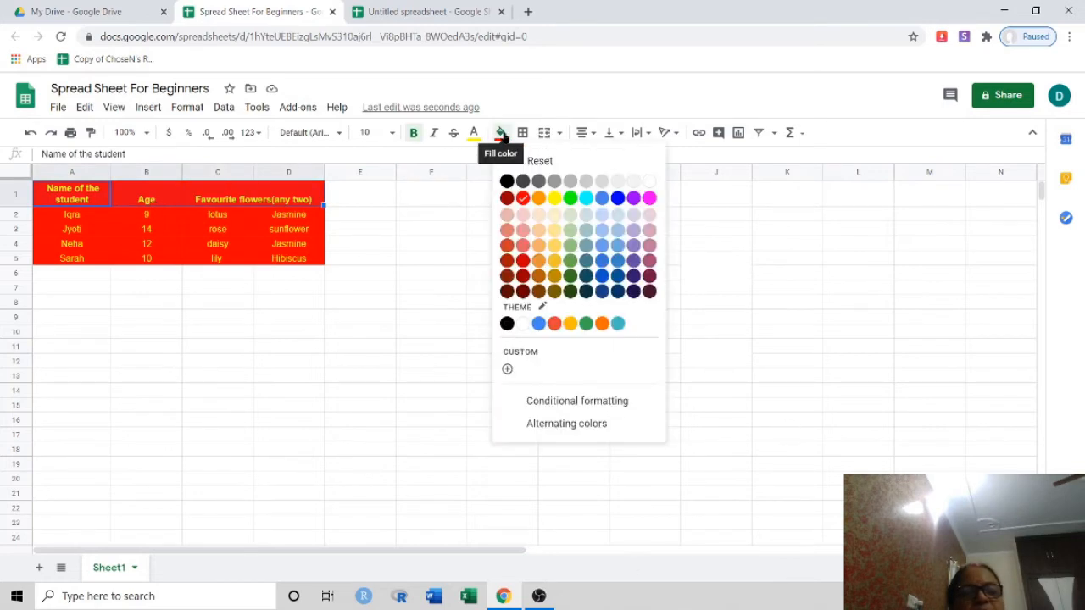
left_click(509, 183)
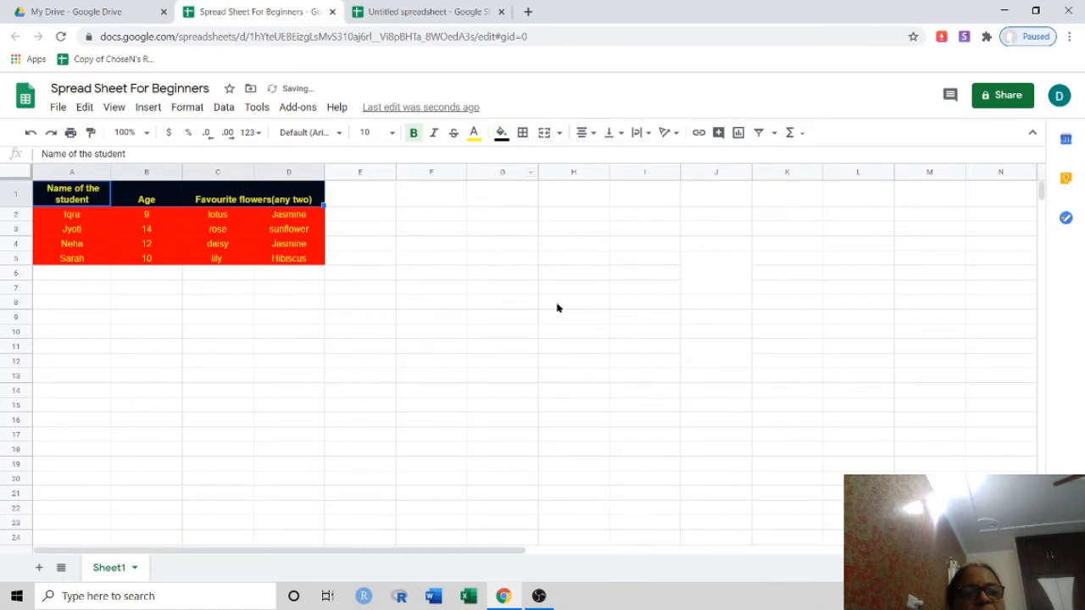
left_click(528, 379)
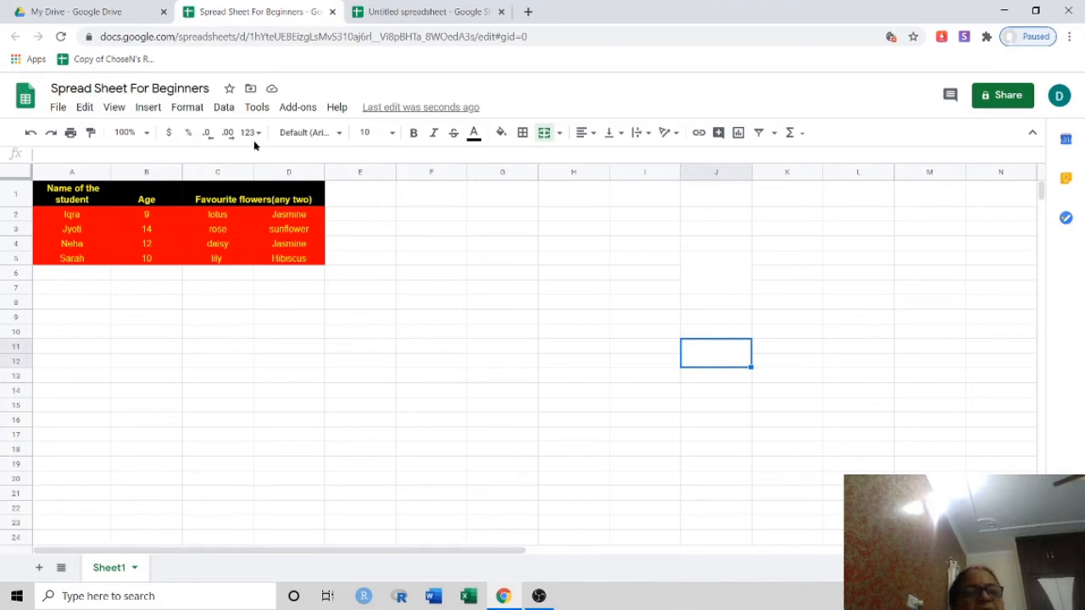
Apply the Light violet style from the Table Styles add-on to the table A1:D5
left_click(310, 111)
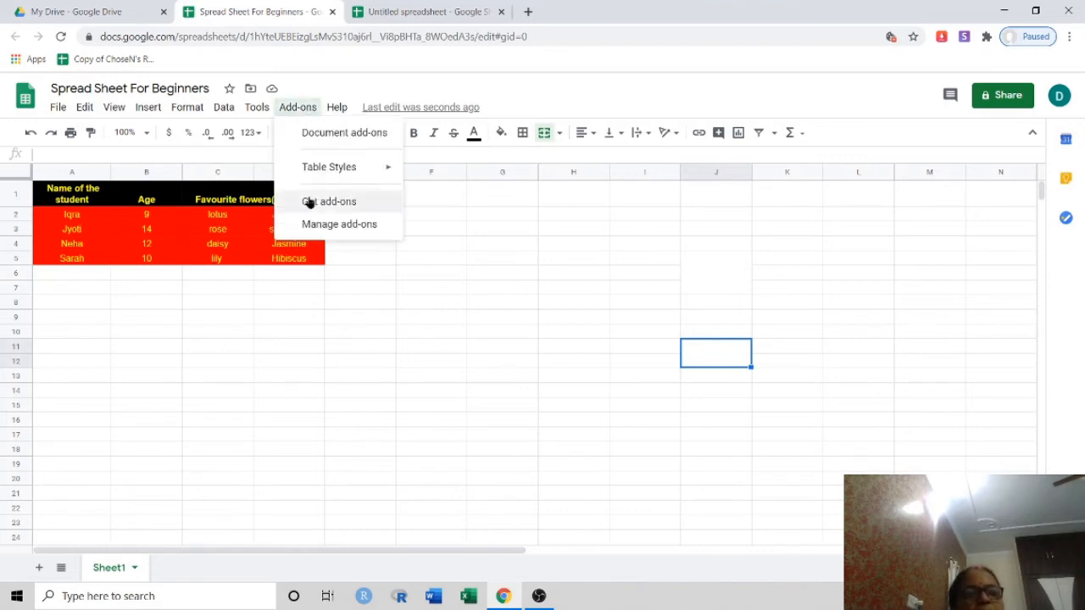
mouse_move(347, 170)
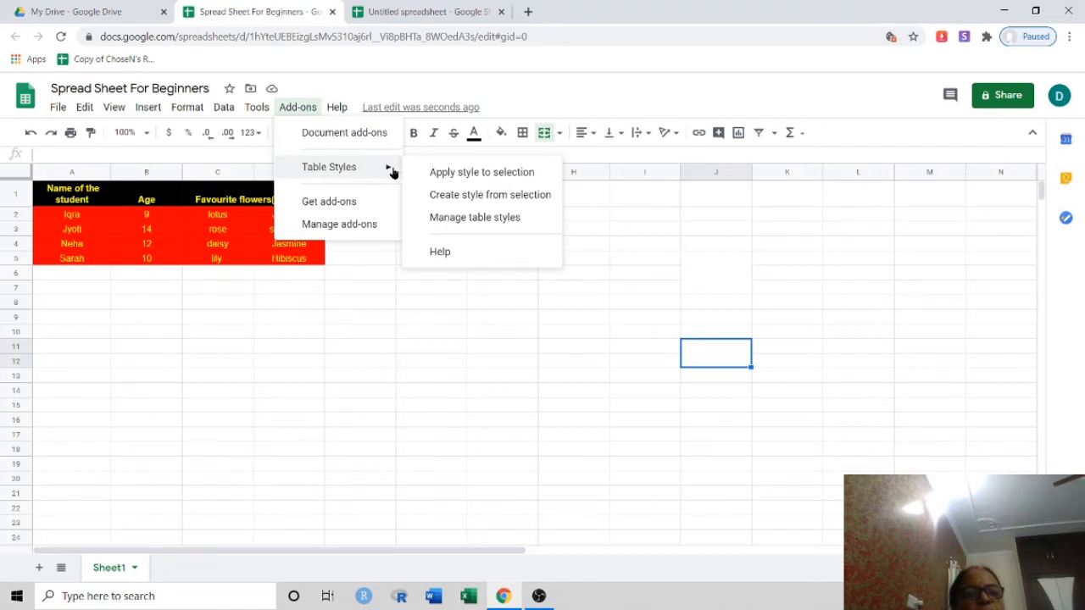
left_click(476, 174)
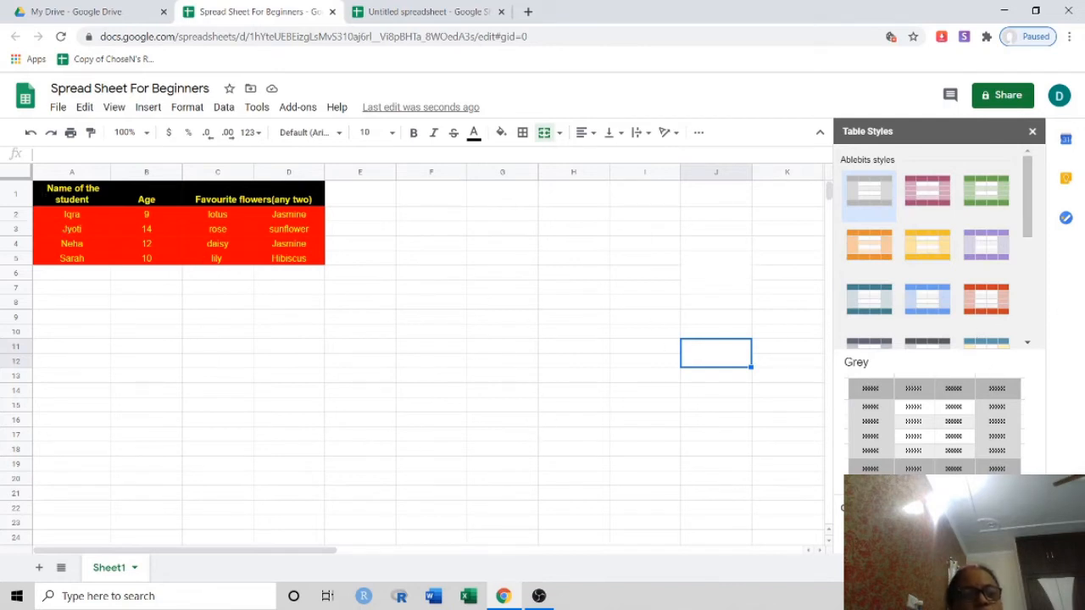
left_click_drag(72, 194, 272, 259)
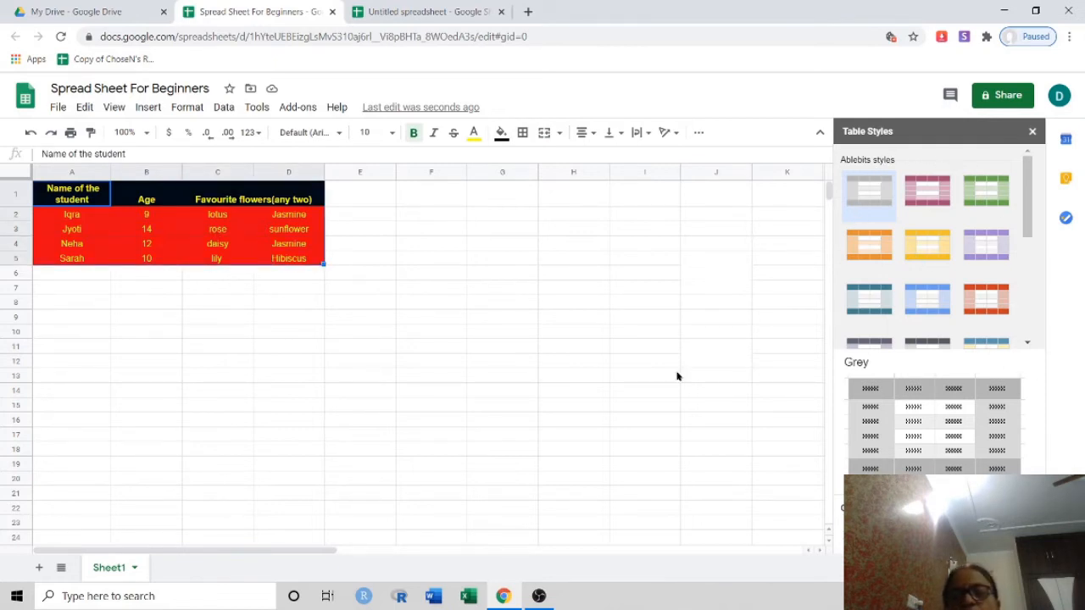
left_click(924, 197)
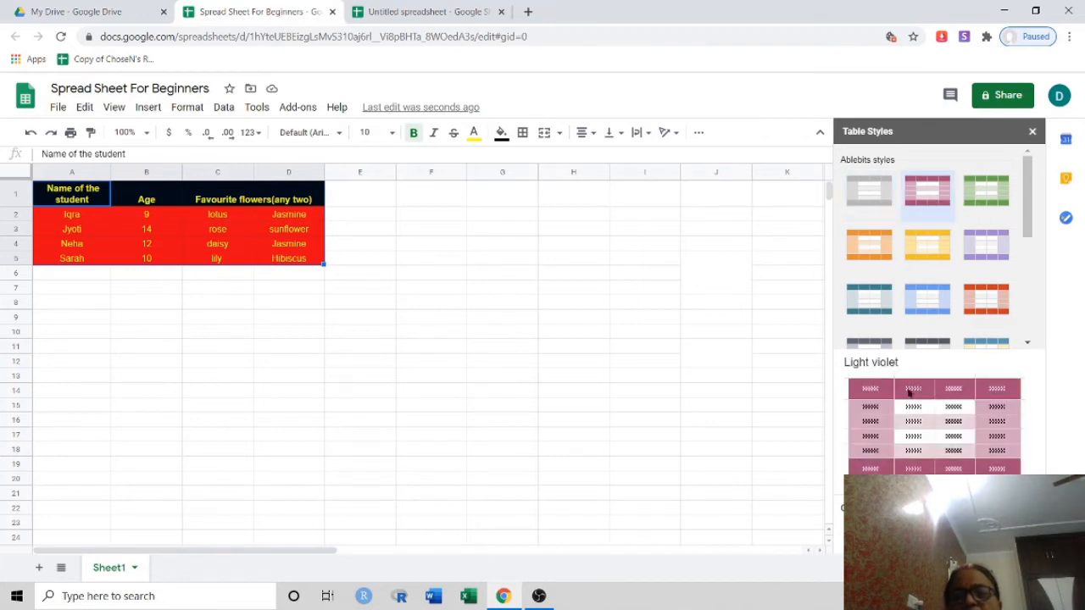
left_click(875, 560)
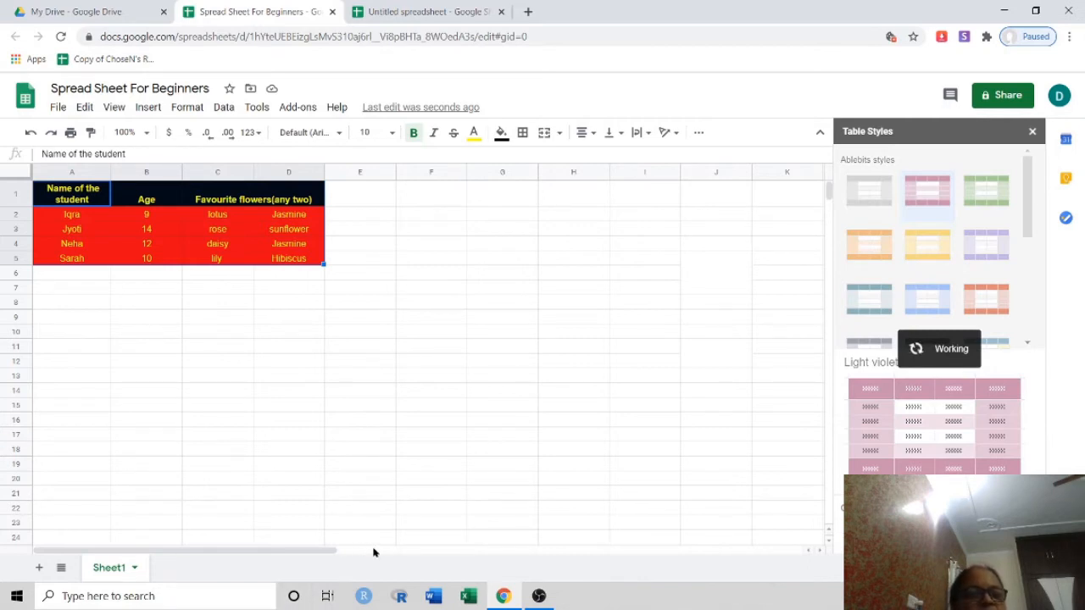
left_click(465, 309)
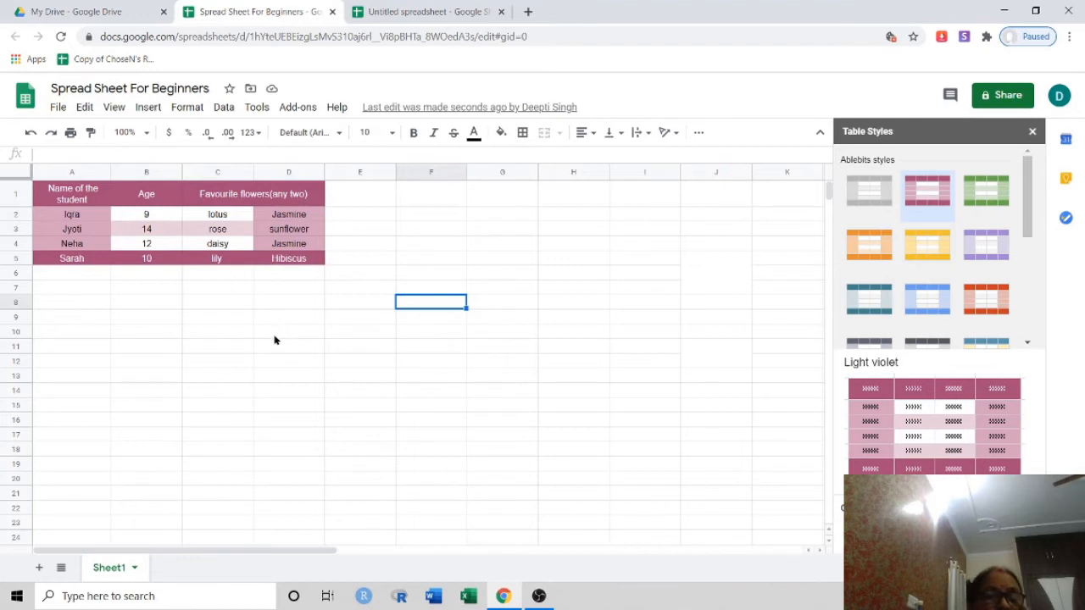
left_click(1032, 133)
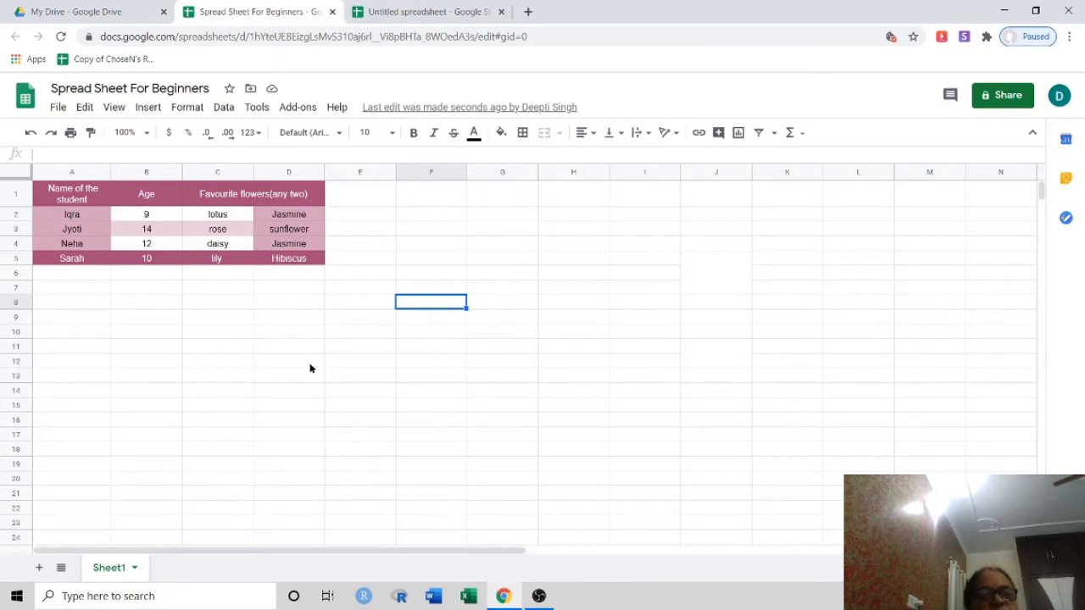
Insert a red roses photo over the cells, found through a Google image search for 'Flowers'
left_click(147, 108)
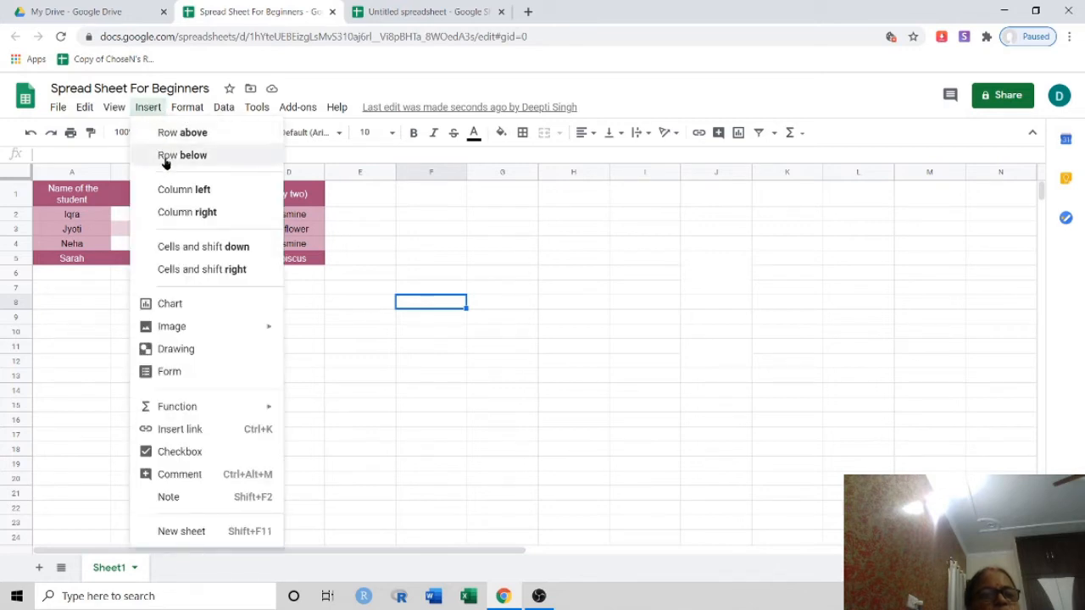
mouse_move(166, 331)
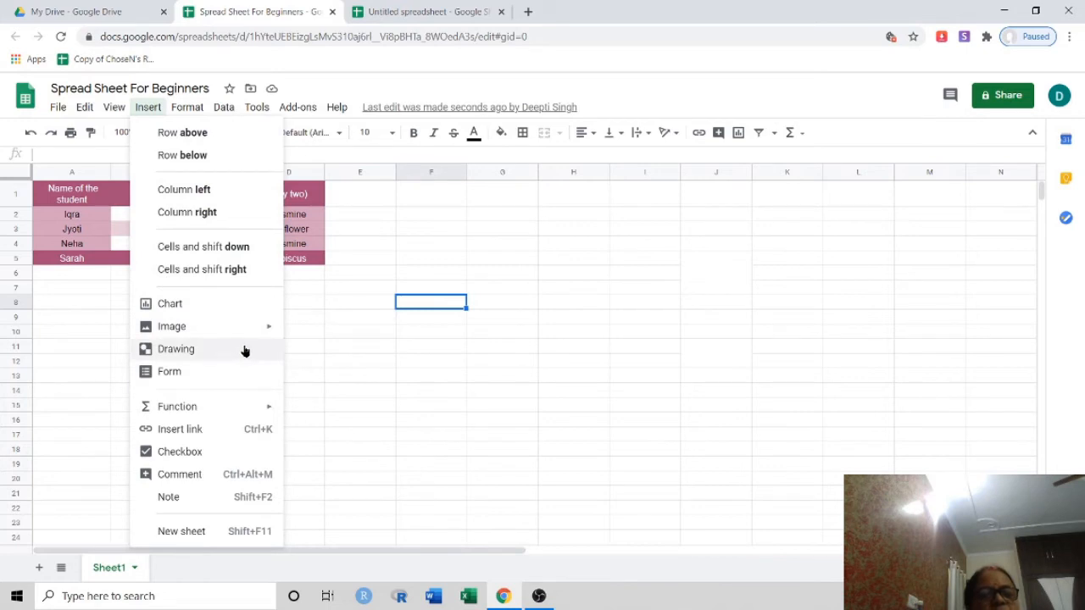
mouse_move(267, 331)
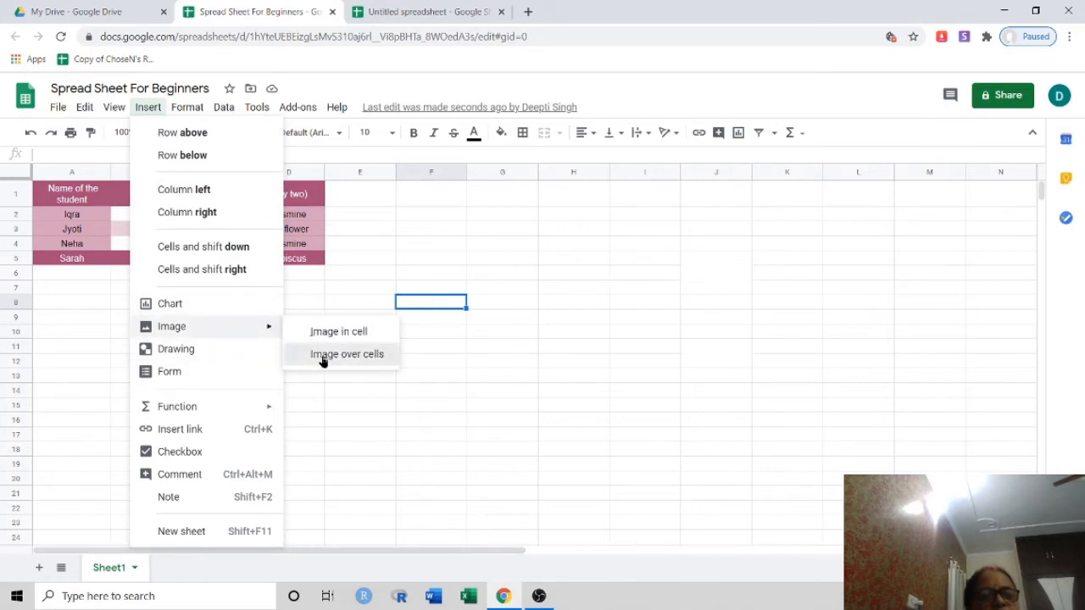
left_click(322, 357)
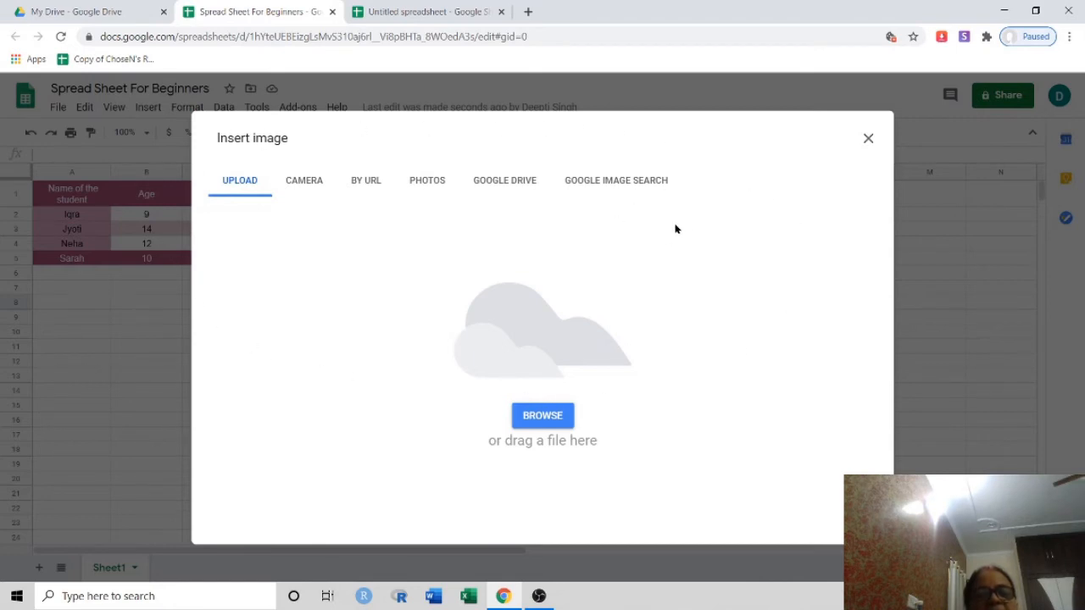
left_click(626, 187)
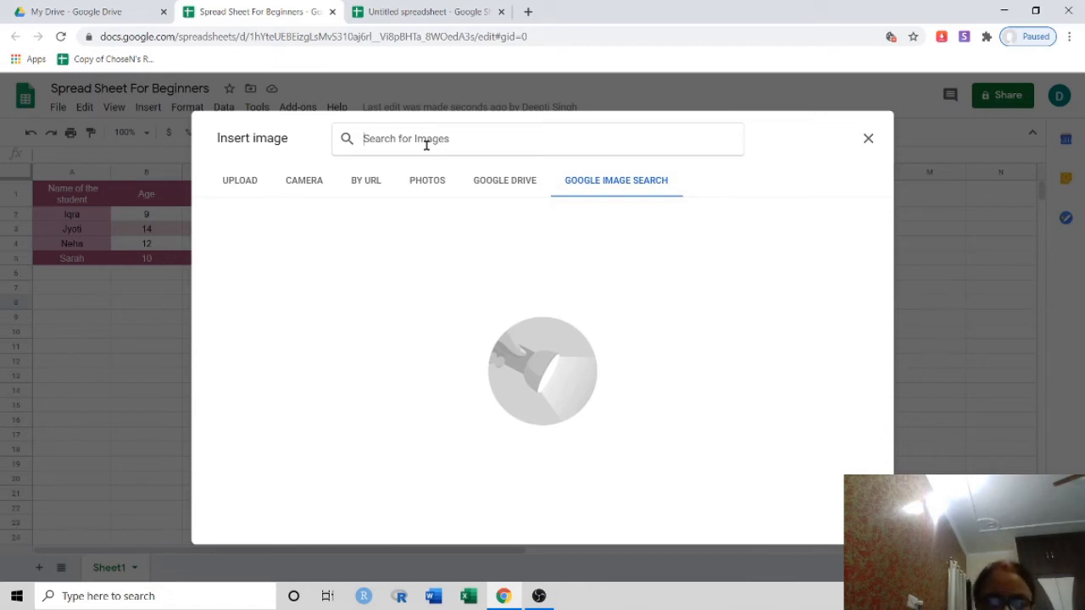
type("Flo")
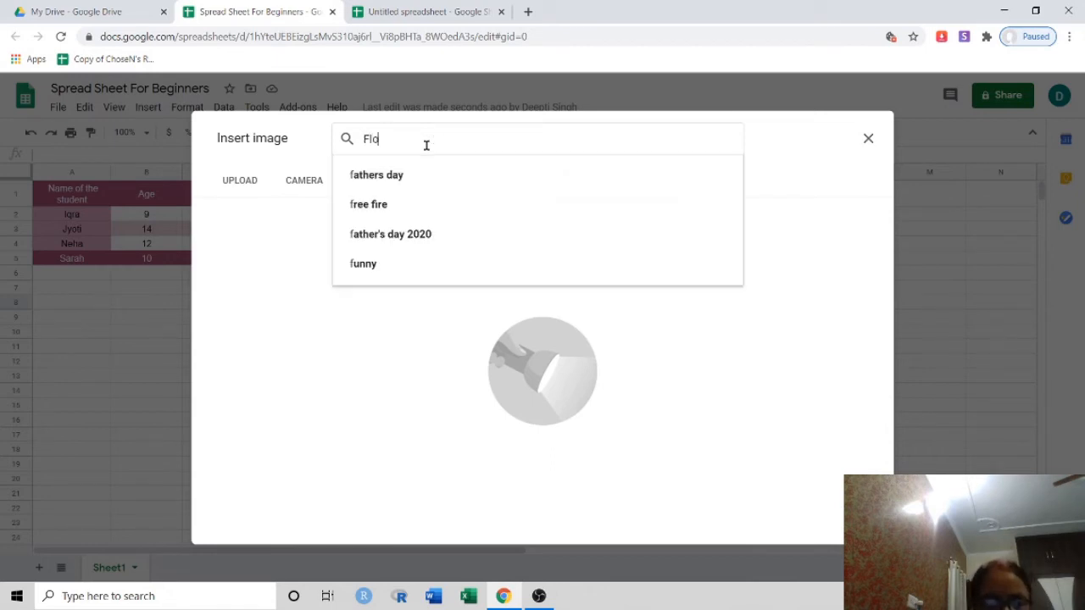
type("wers")
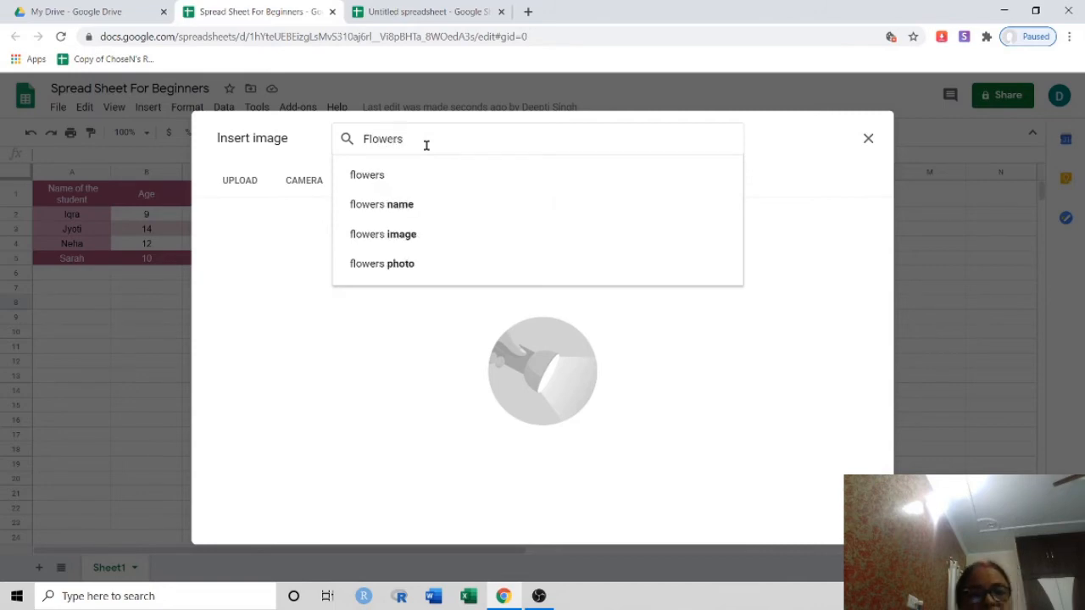
left_click(373, 237)
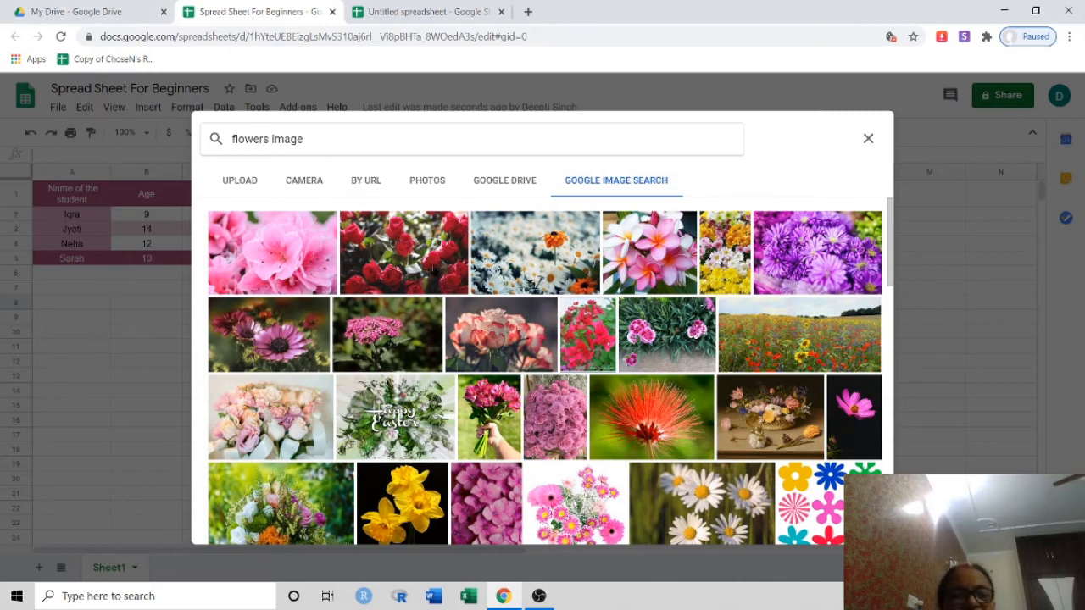
left_click(434, 270)
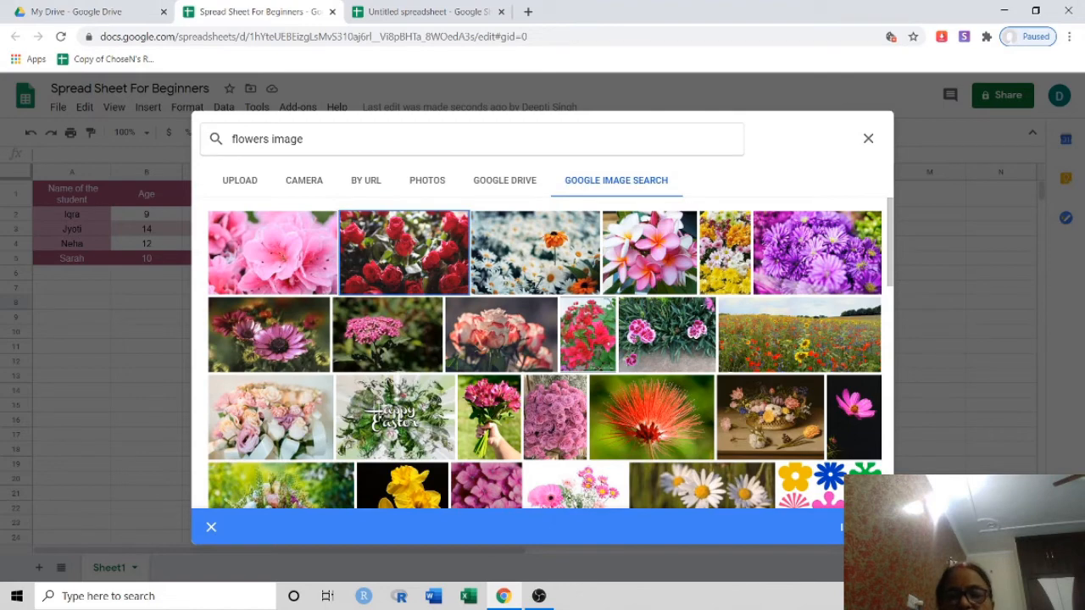
left_click(858, 527)
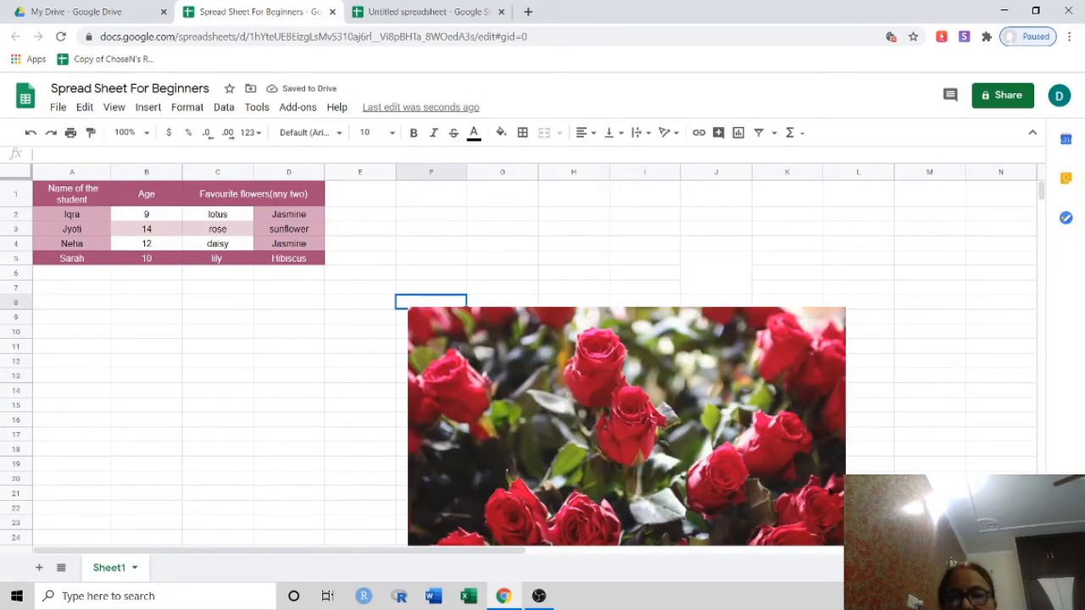
Shrink the roses image and position it just beneath the student table across columns B to E
left_click(826, 463)
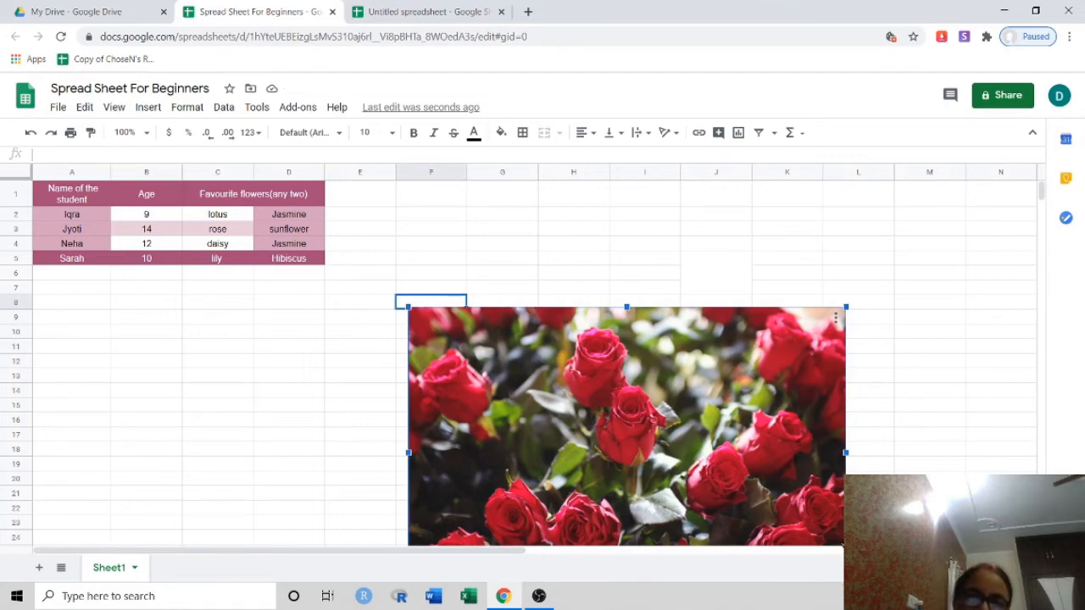
left_click_drag(821, 540, 487, 502)
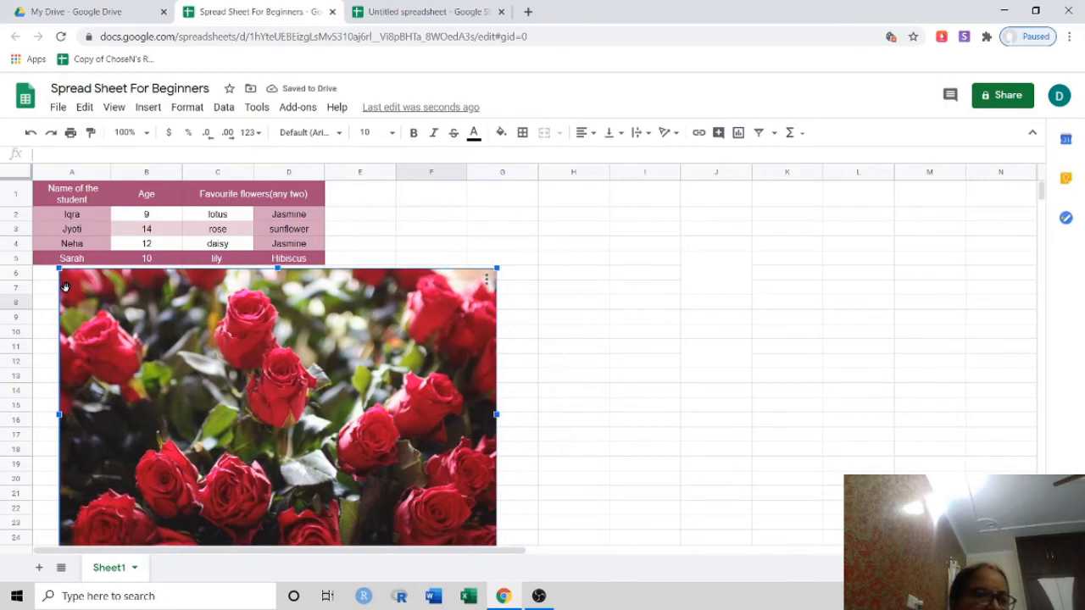
left_click_drag(65, 288, 110, 322)
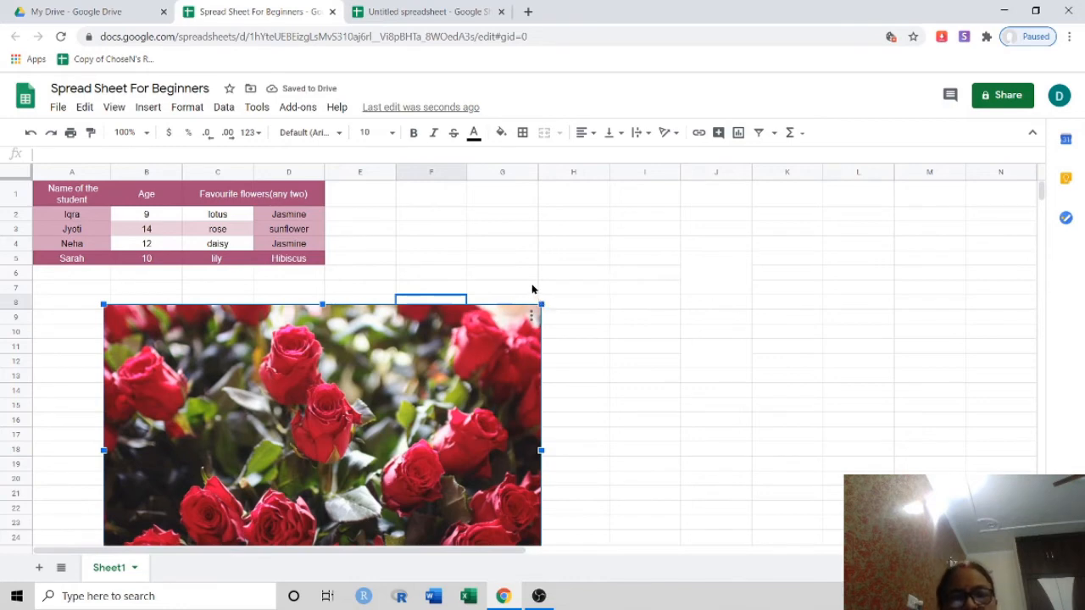
left_click(536, 298)
left_click_drag(540, 303, 414, 390)
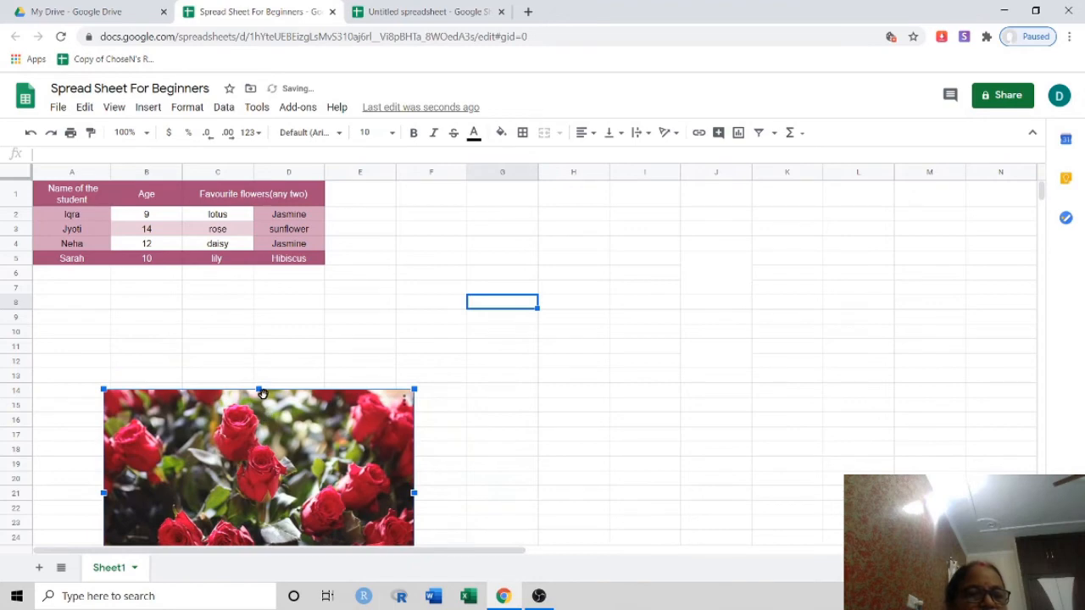
left_click_drag(263, 390, 262, 331)
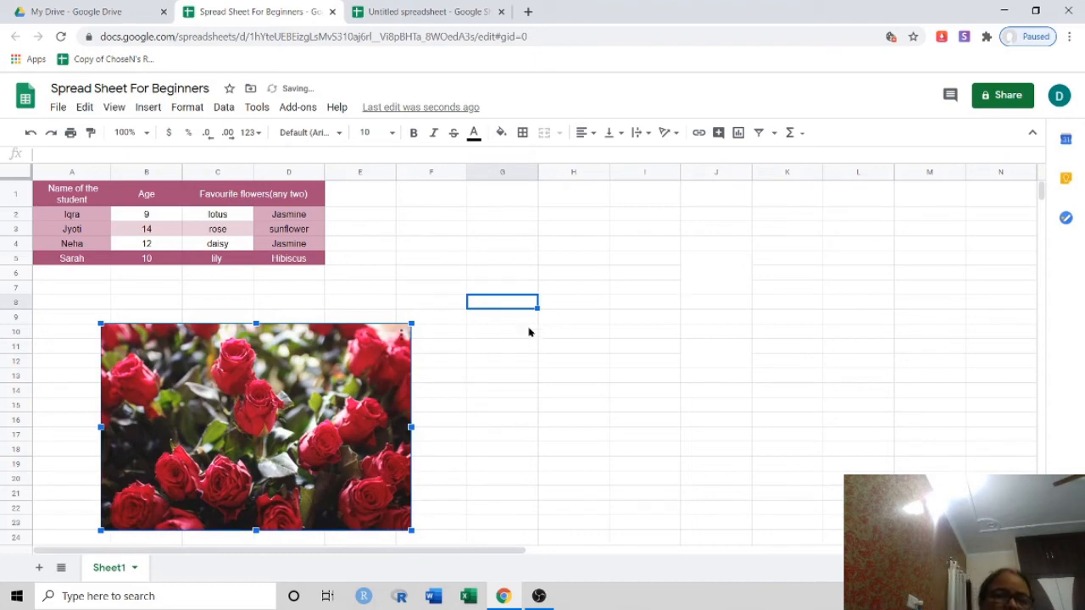
left_click(588, 350)
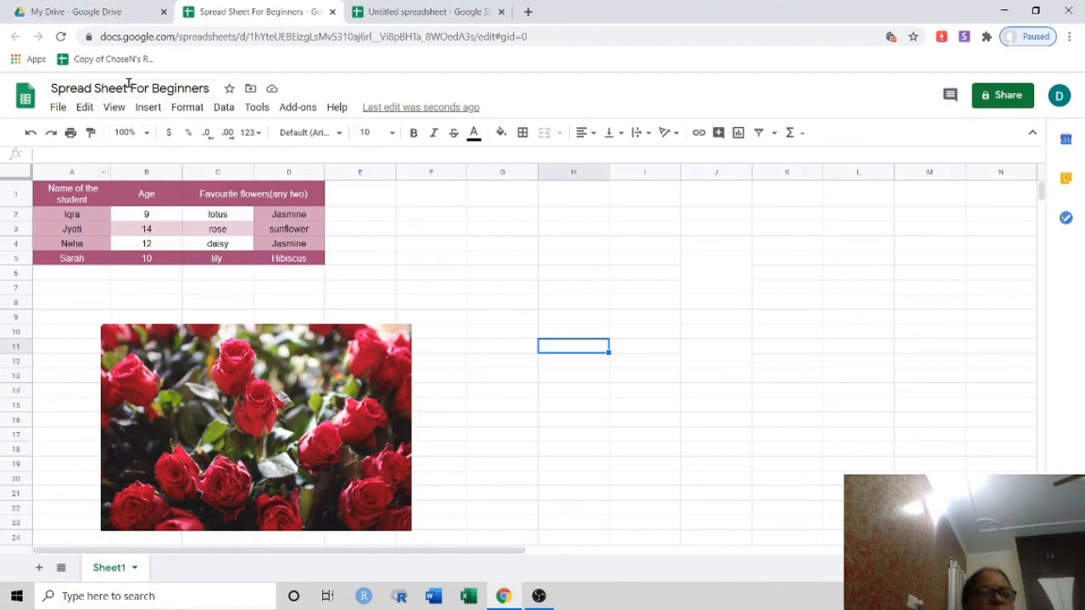
Open the Results 2020 spreadsheet from Quick Access in My Drive
left_click(133, 7)
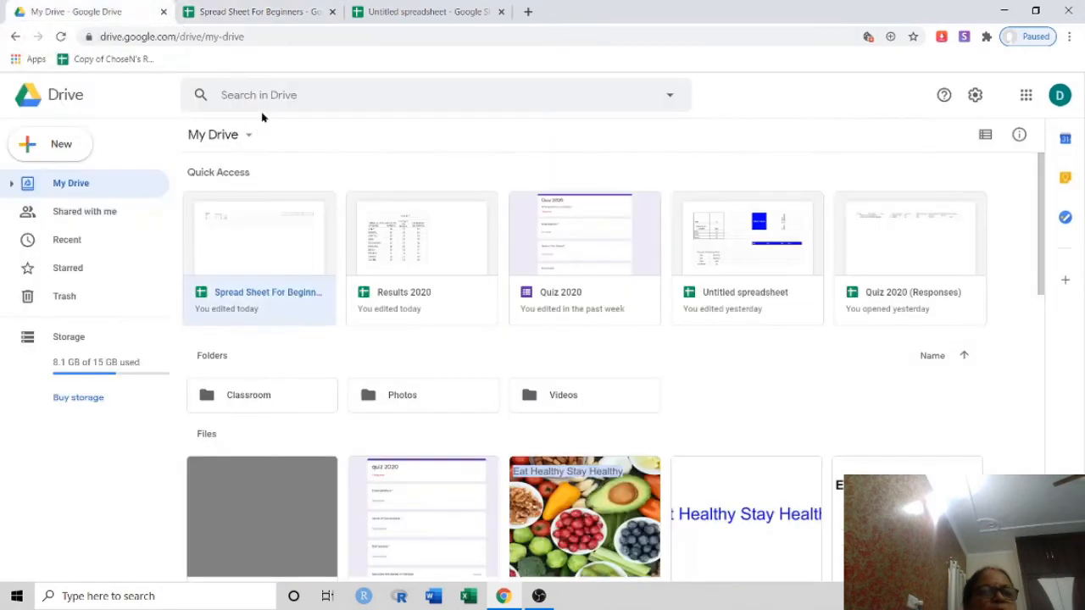
left_click(423, 259)
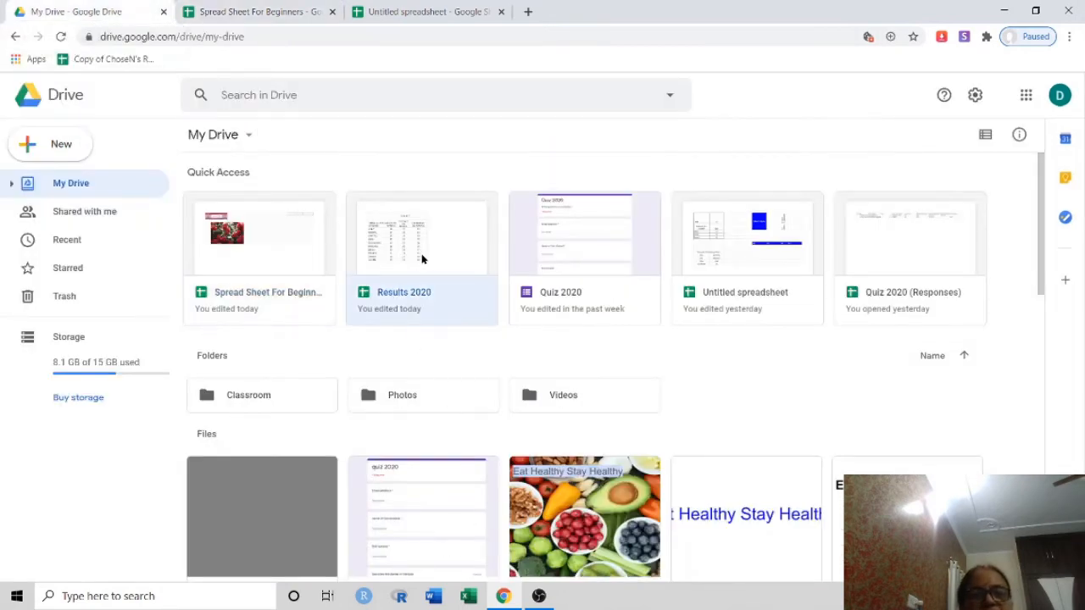
double_click(422, 259)
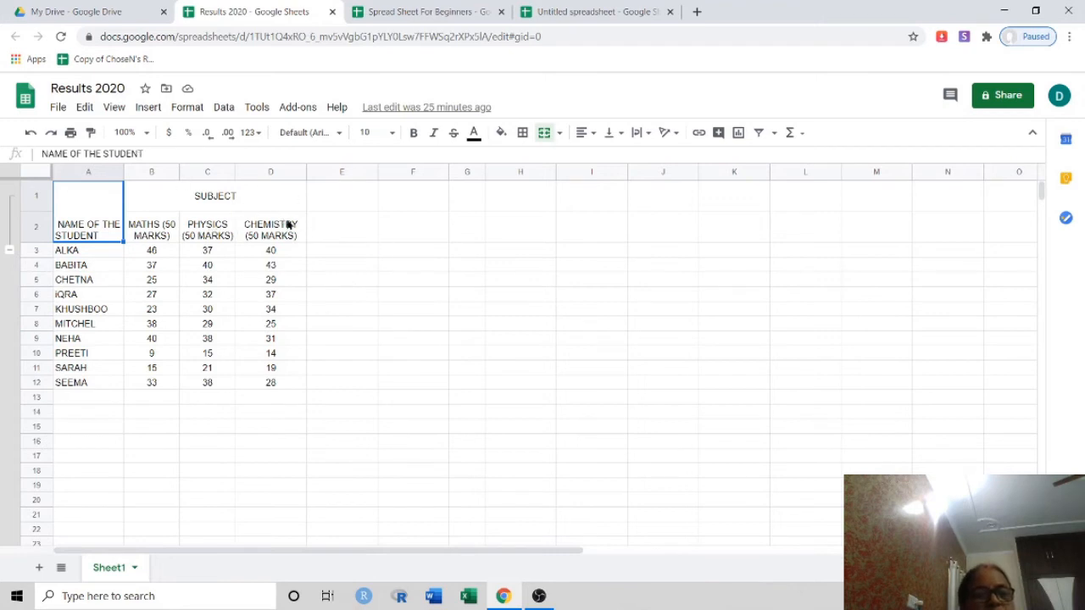
Enter the headings 'Total' in E2 and 'Percentage' in F2
left_click(315, 228)
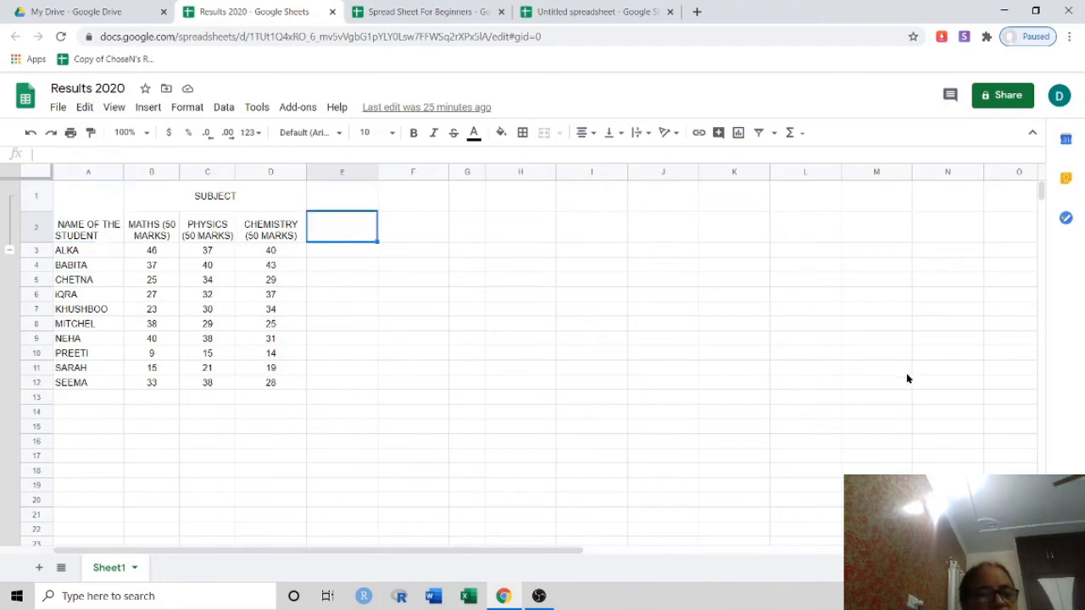
type("To")
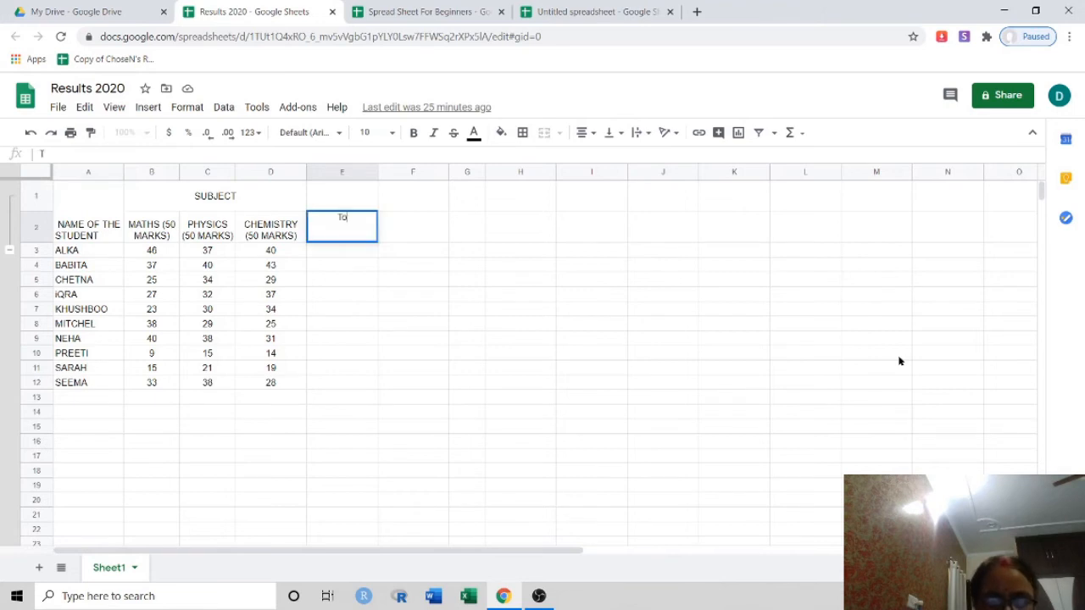
type("tal")
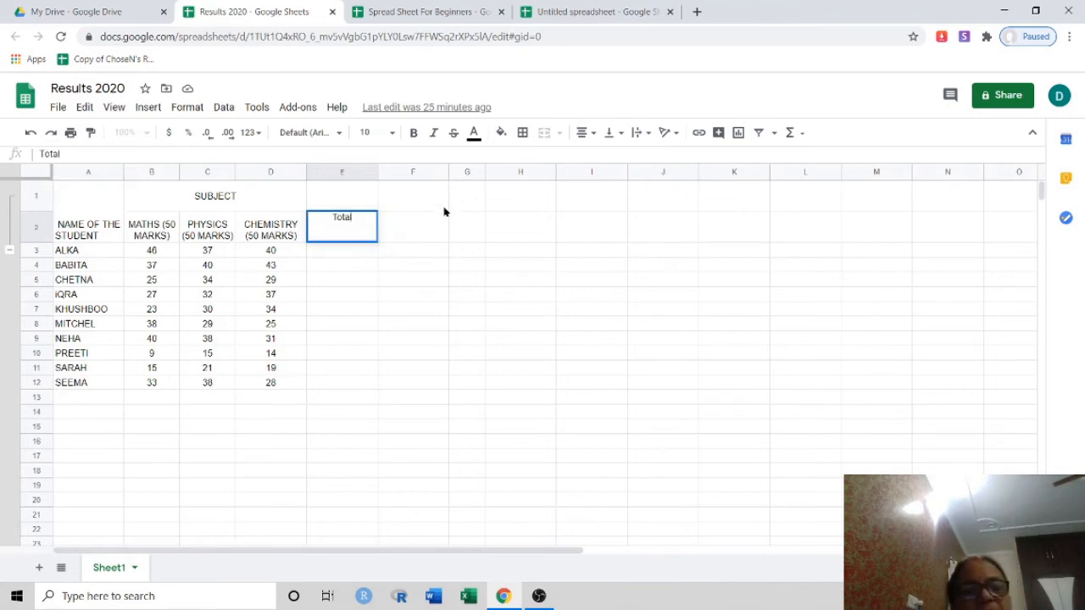
left_click(421, 235)
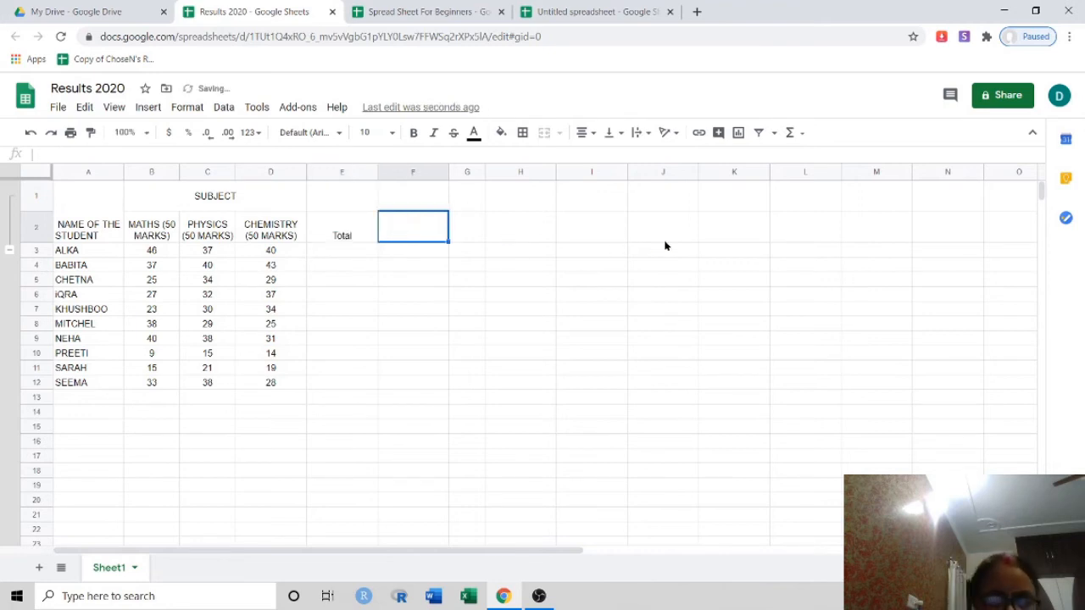
type("Pe")
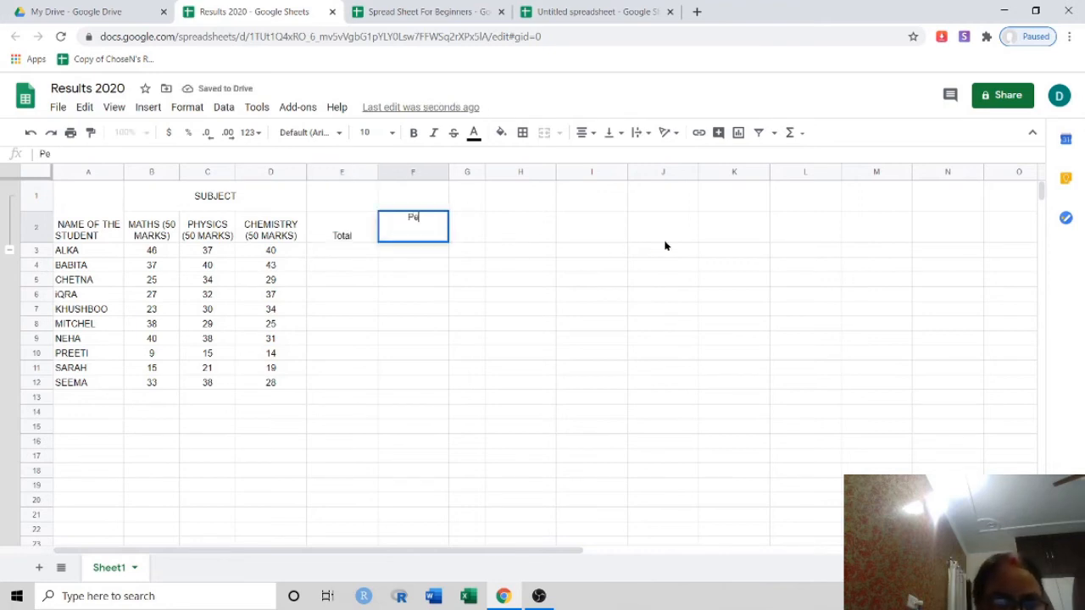
type("rcen")
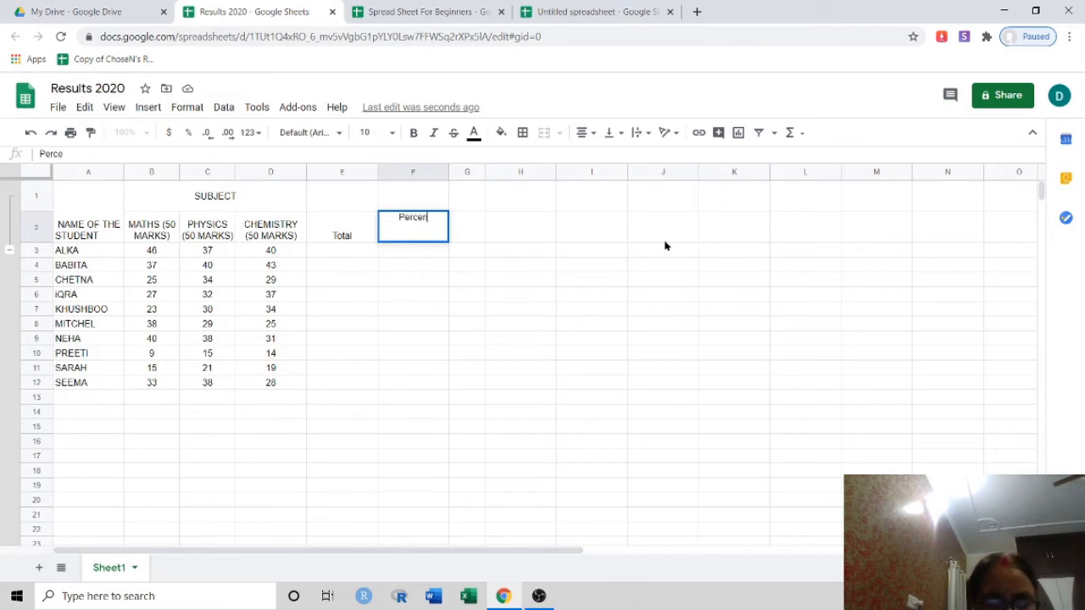
type("tage")
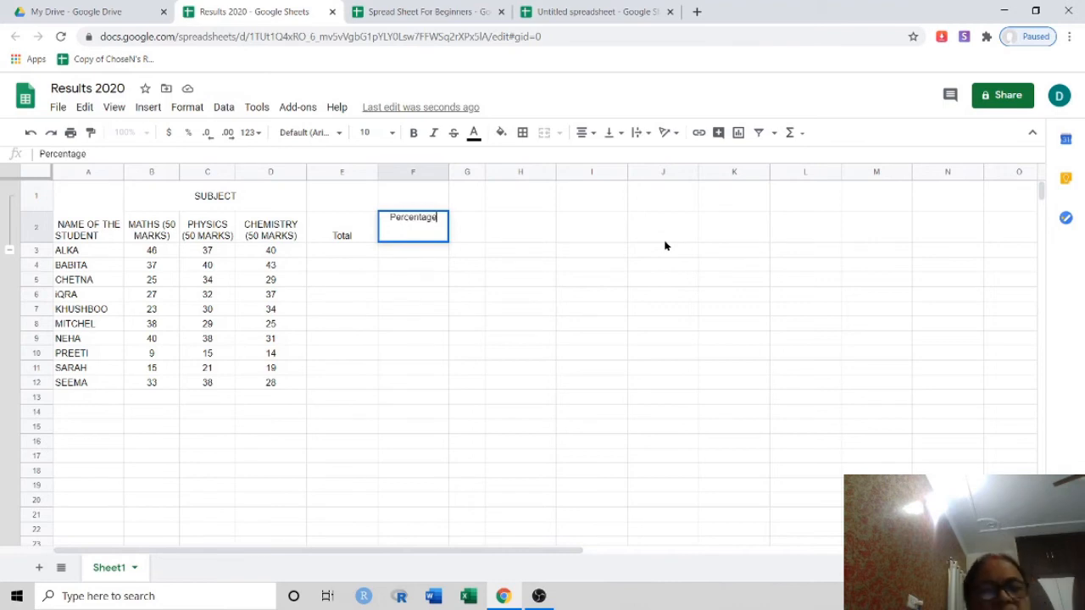
left_click(345, 253)
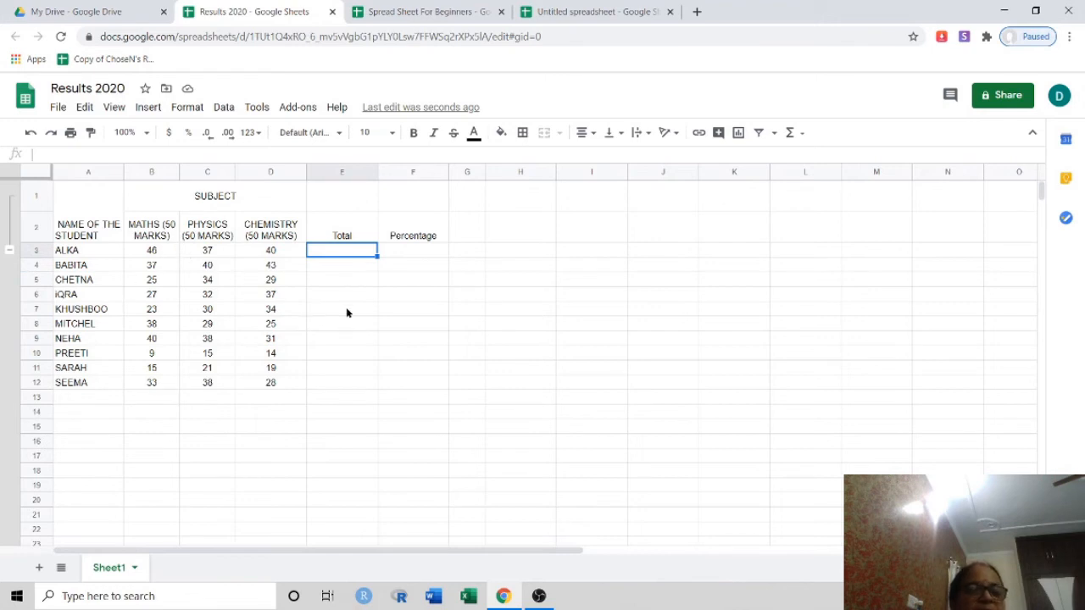
Enter =sum(b3:d3) in E3 to total ALKA's Maths, Physics and Chemistry marks (123)
double_click(314, 251)
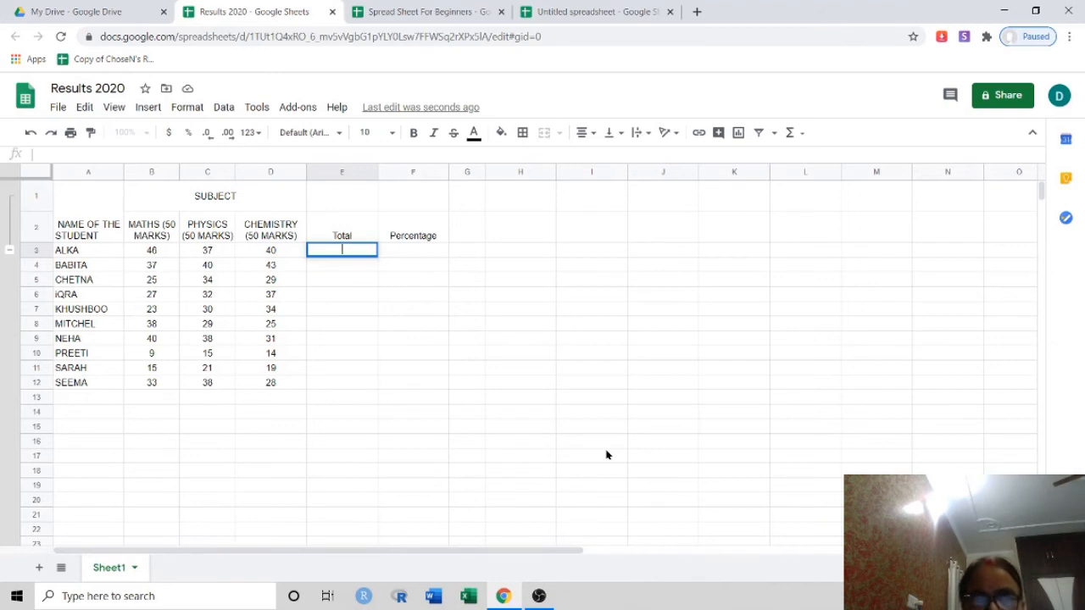
type("=s")
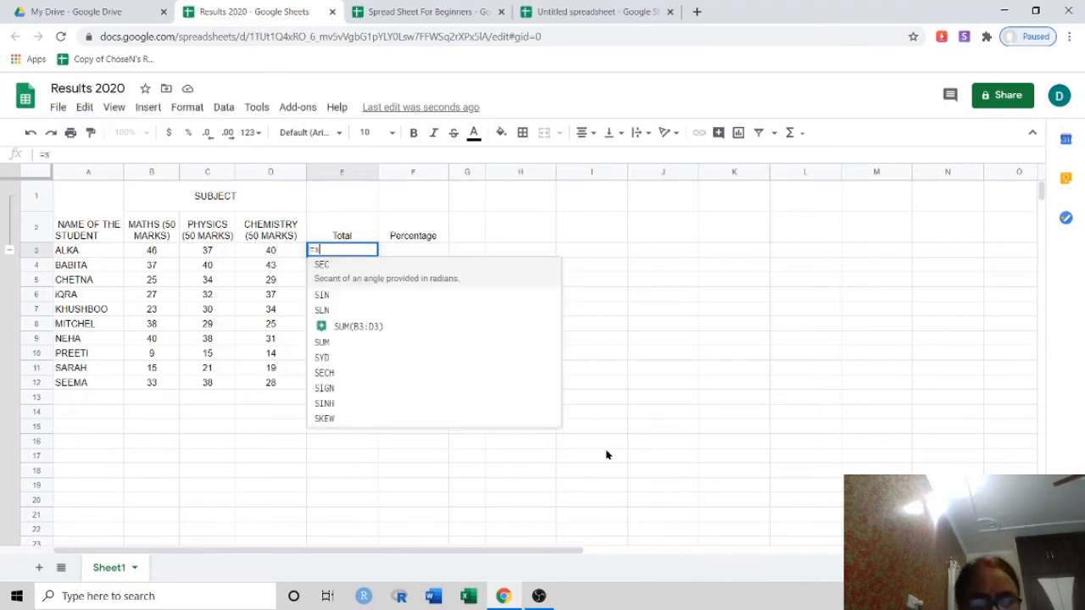
type("um")
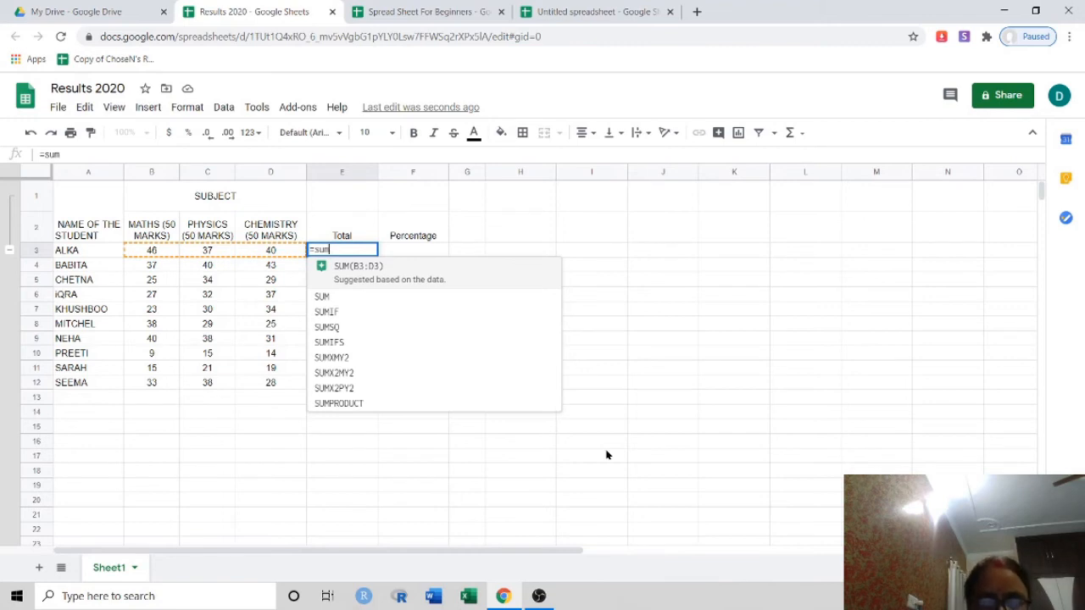
type("(")
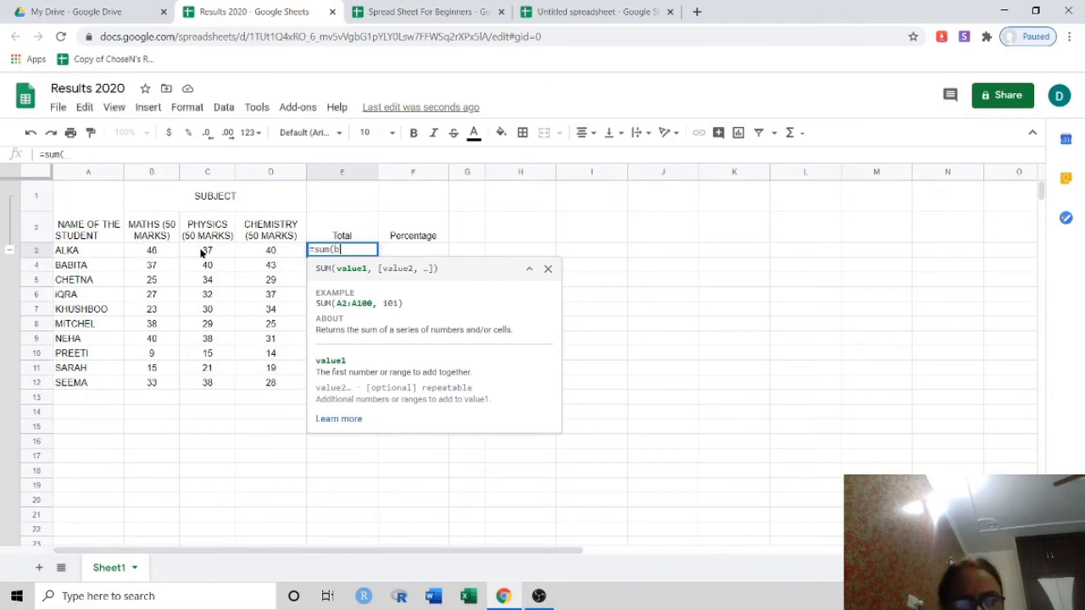
type("b3")
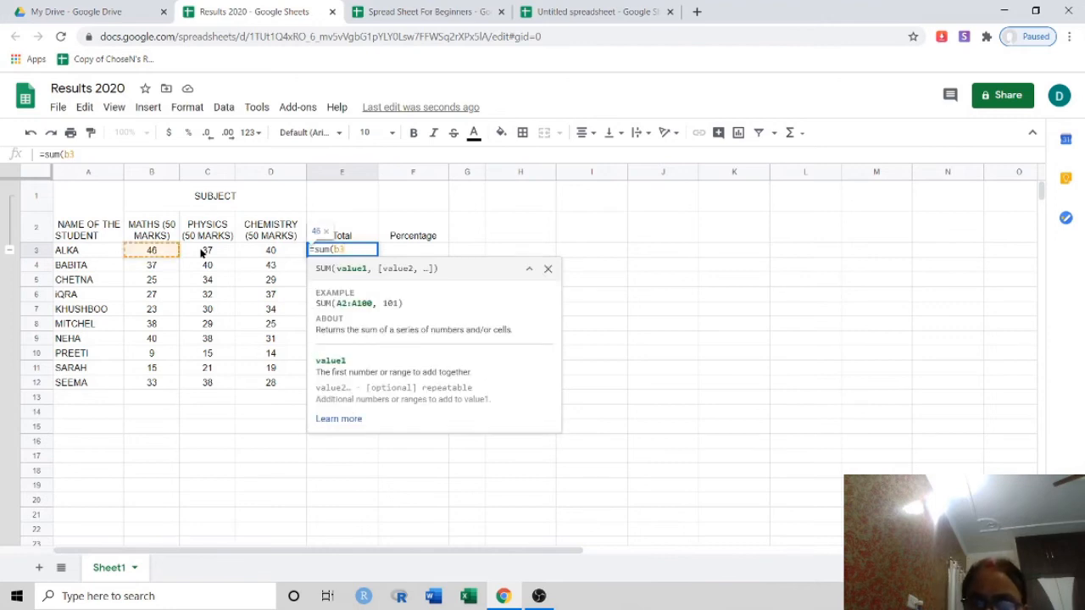
type(":")
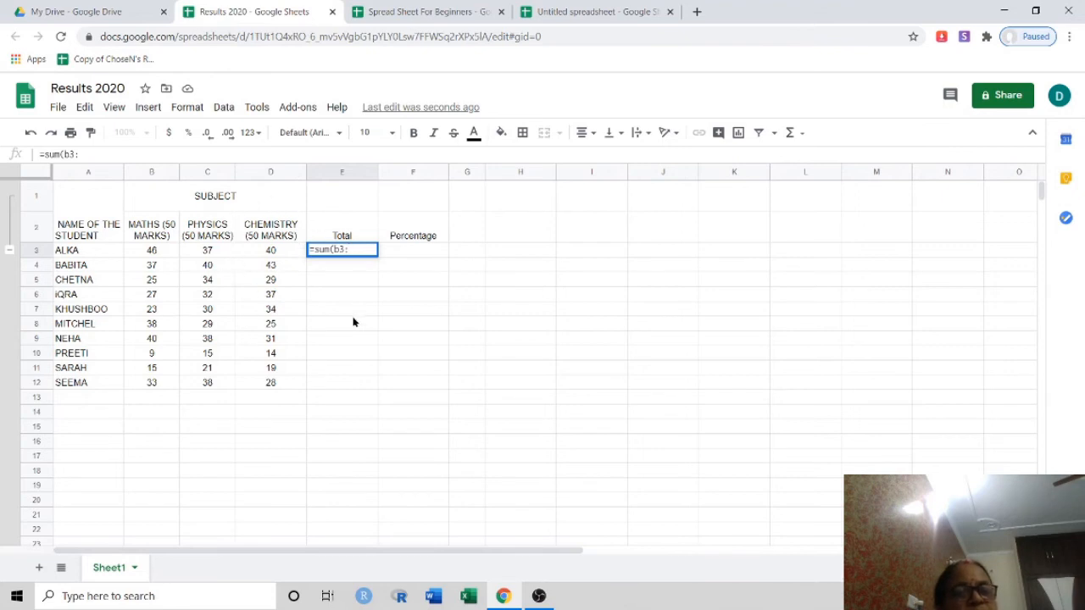
type("d")
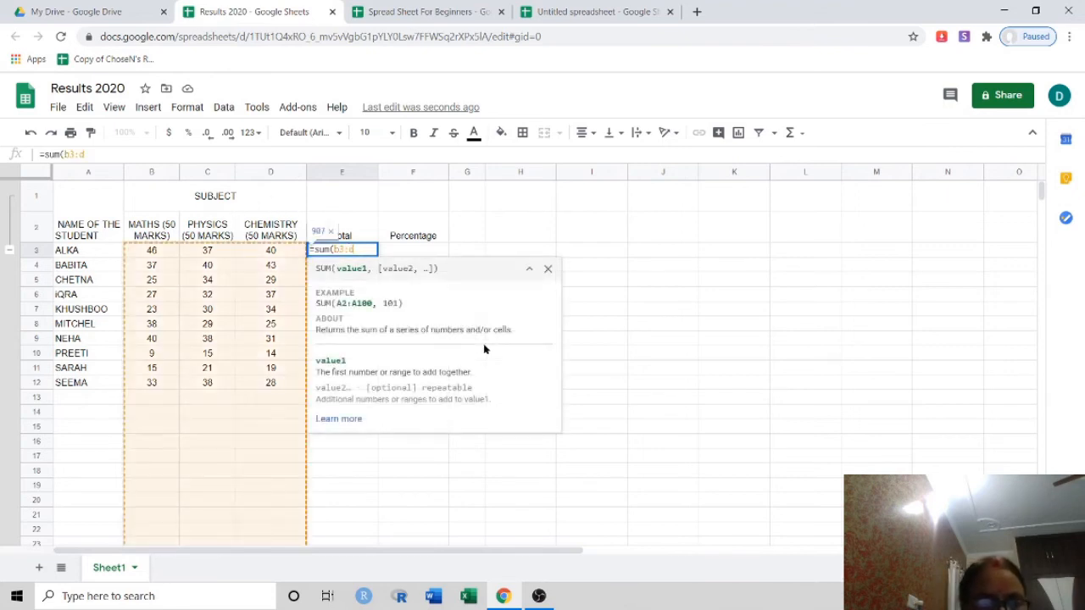
type("3")
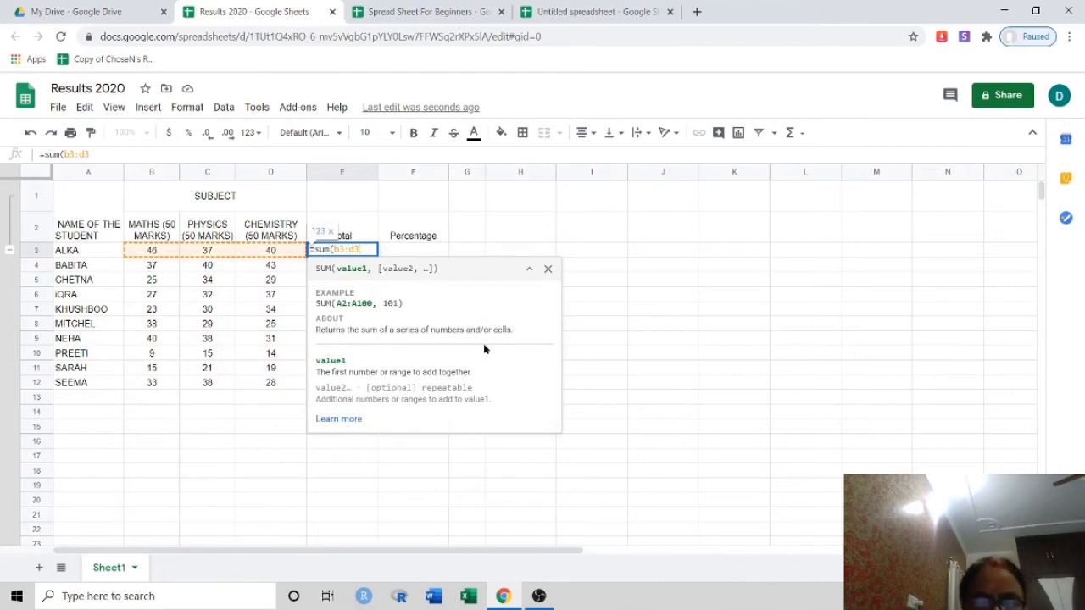
type(")")
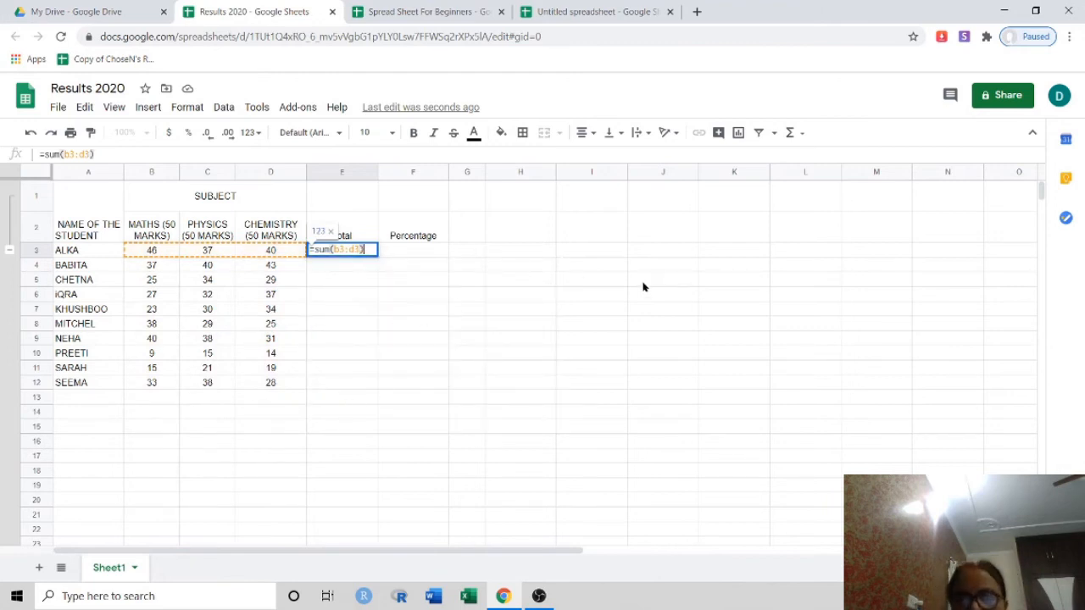
key("Return")
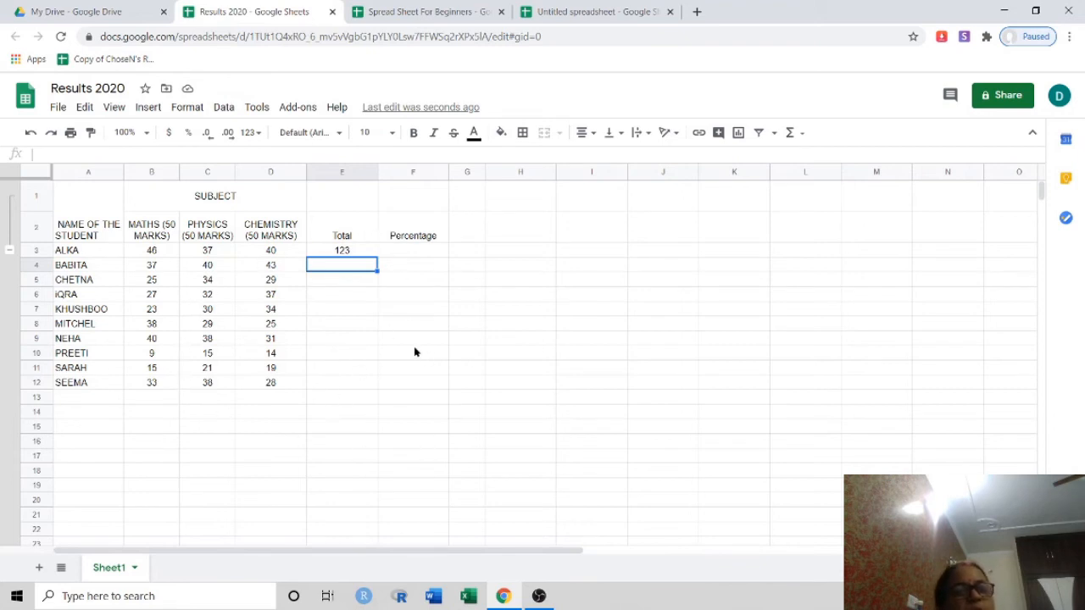
Fill the E3 sum formula down to E12 for all ten students
left_click(362, 251)
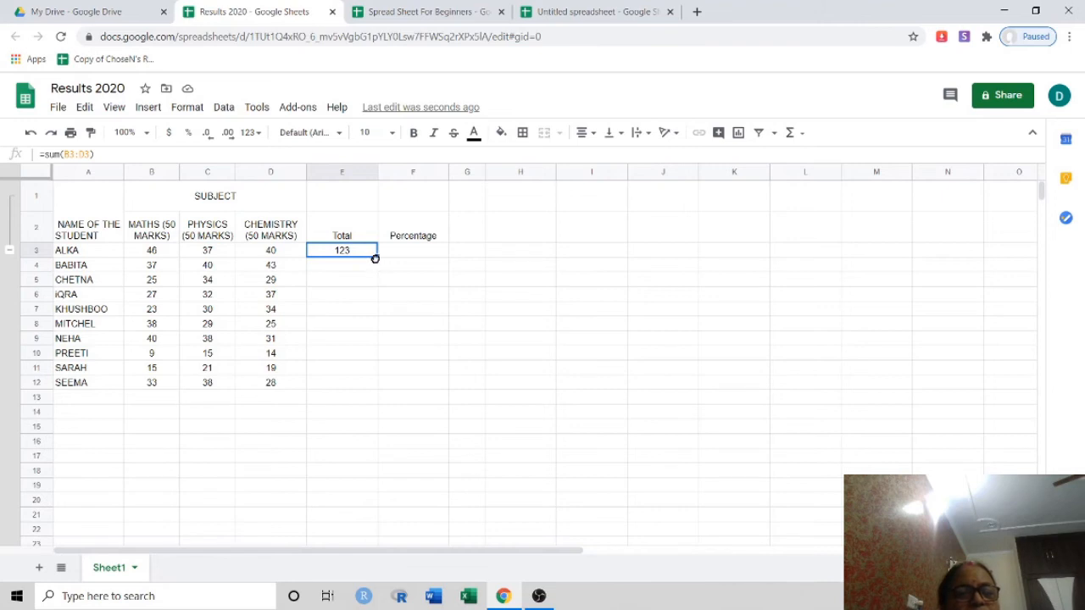
double_click(375, 259)
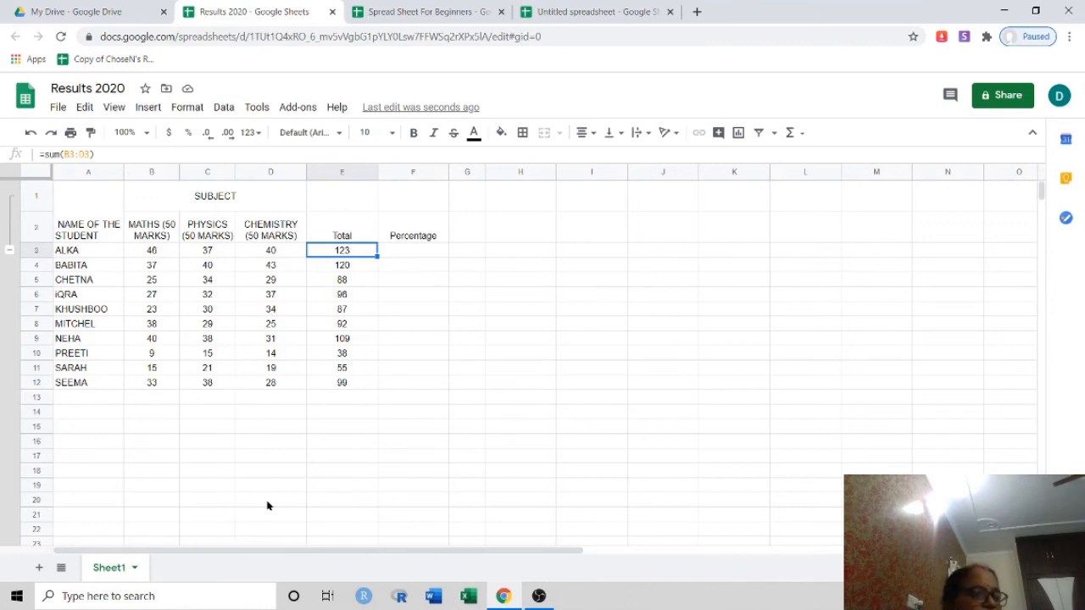
left_click(398, 251)
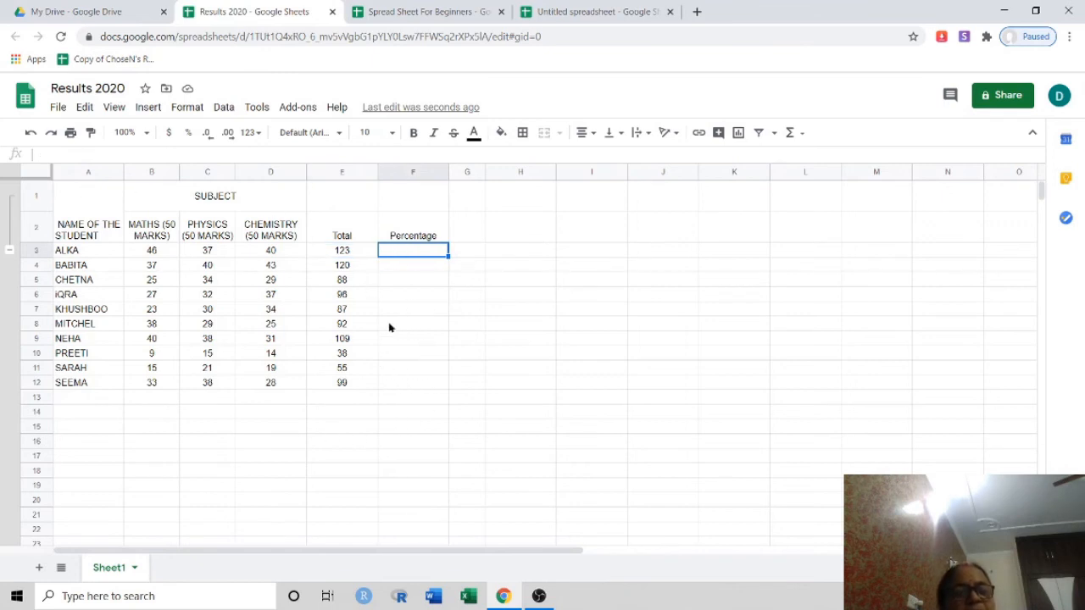
Tidy the Percentage header text in F2
left_click(398, 242)
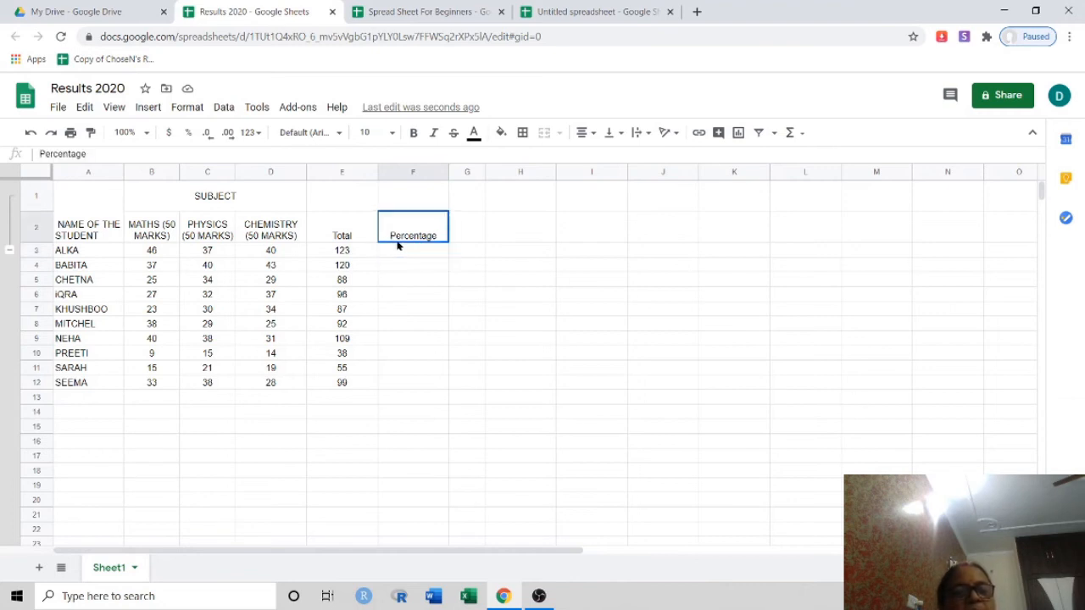
double_click(398, 242)
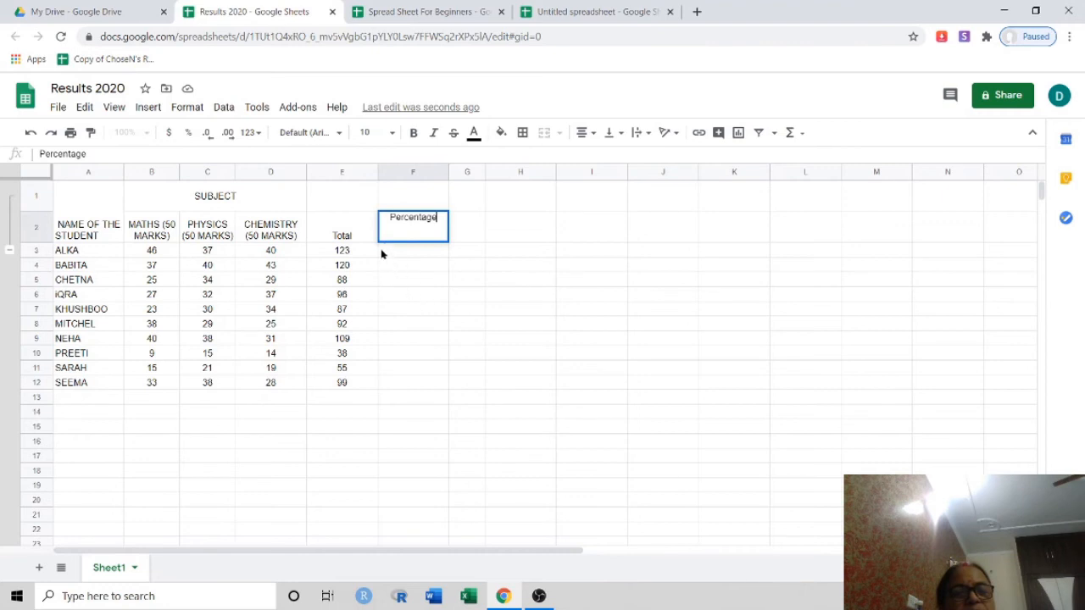
left_click(610, 311)
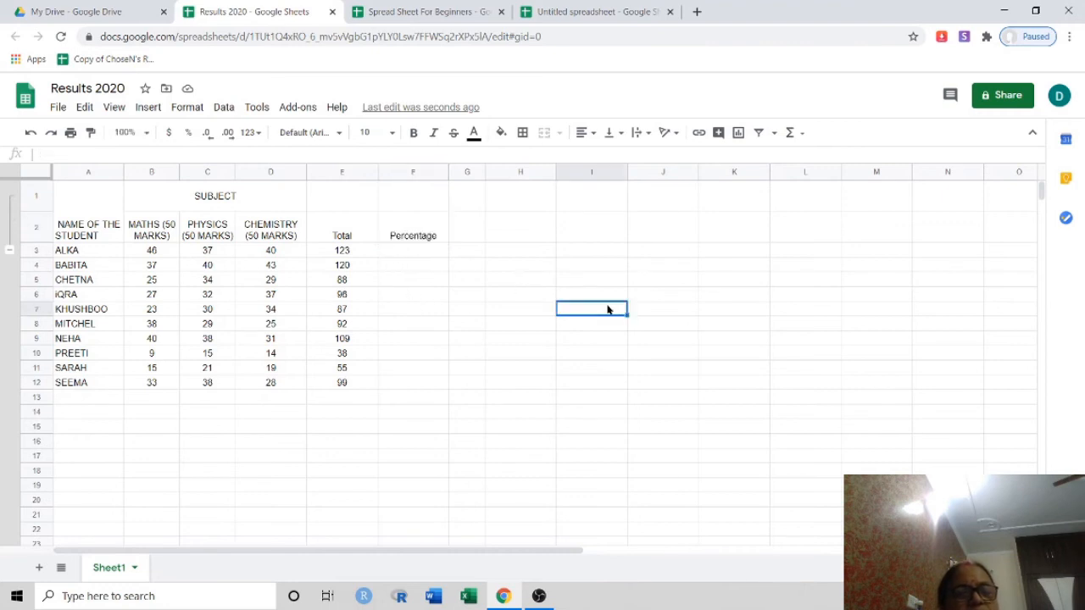
Enter =E3*100/150 in F3 to compute ALKA's percentage of 82
left_click(390, 251)
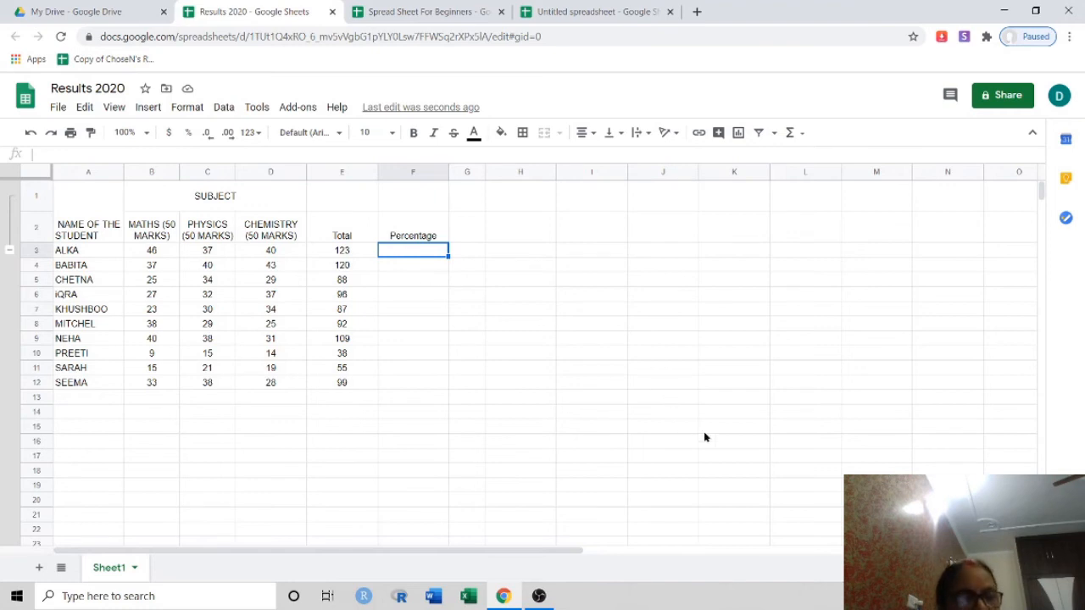
type("=")
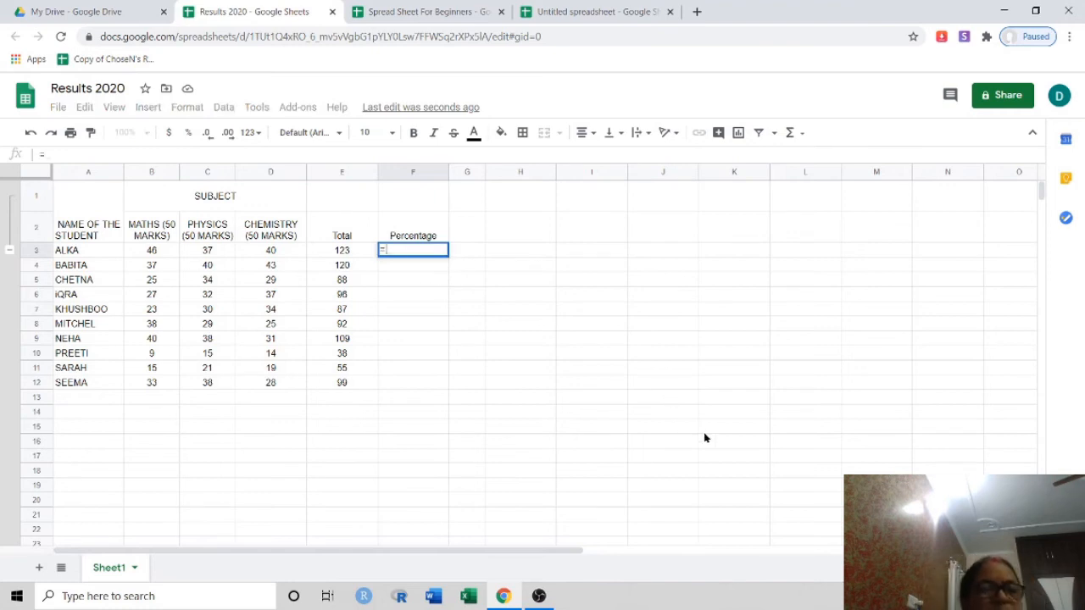
left_click(349, 251)
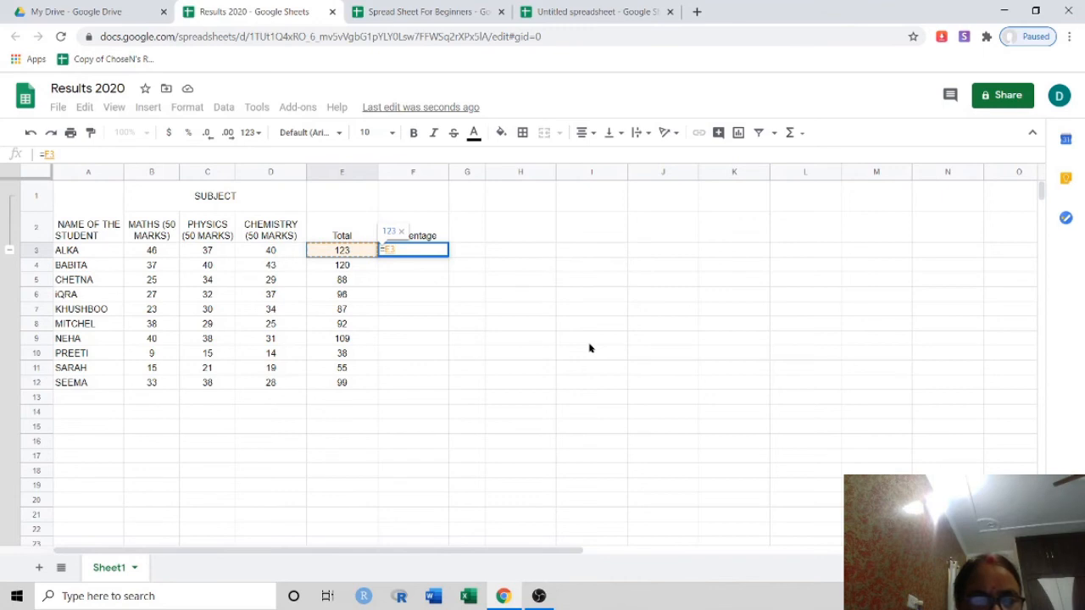
type("8")
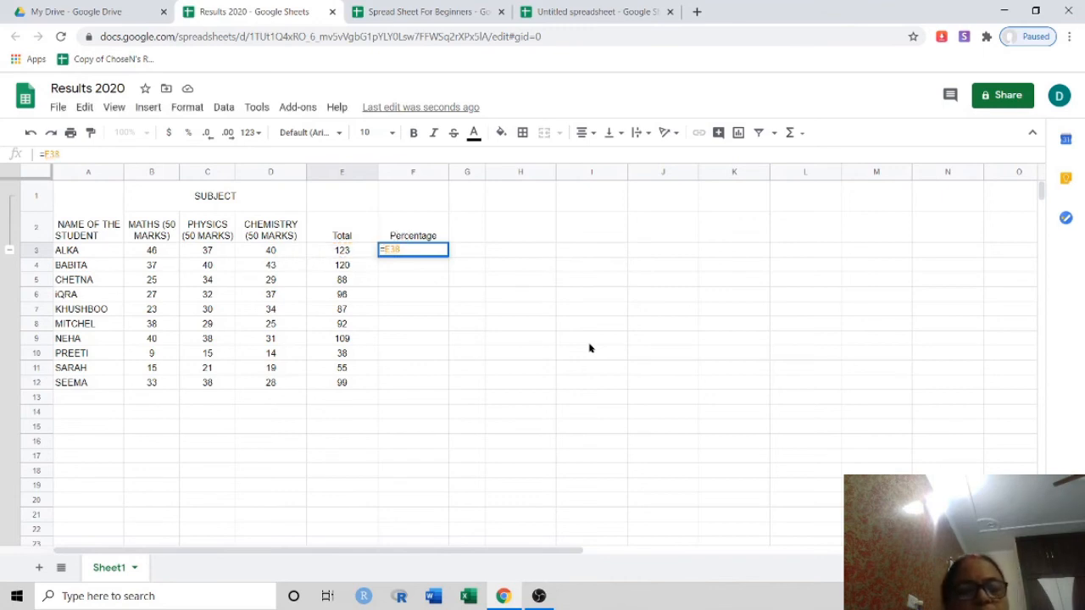
key("BackSpace")
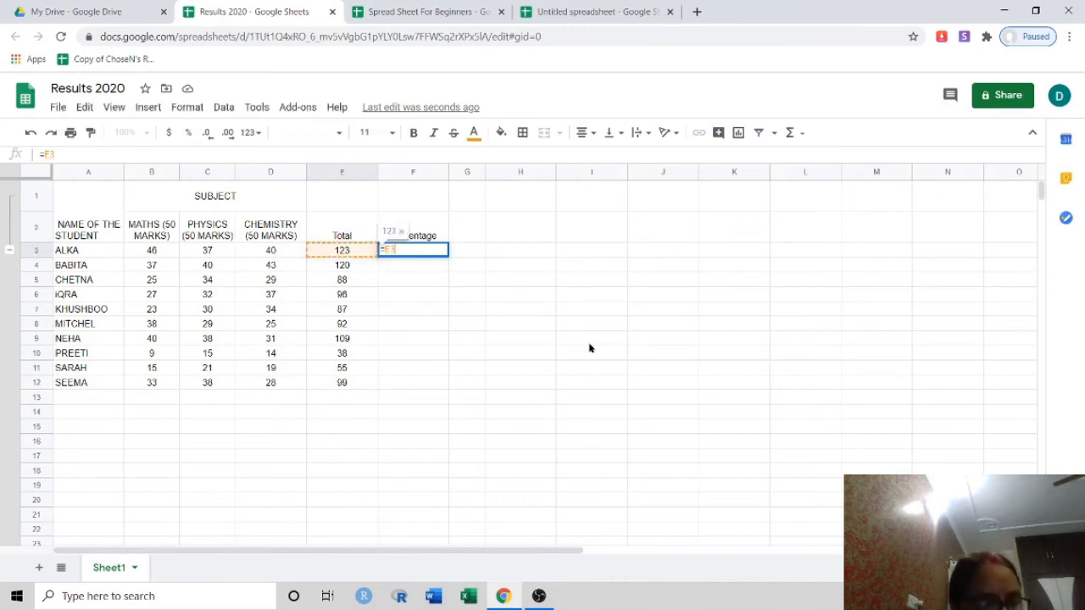
type("*")
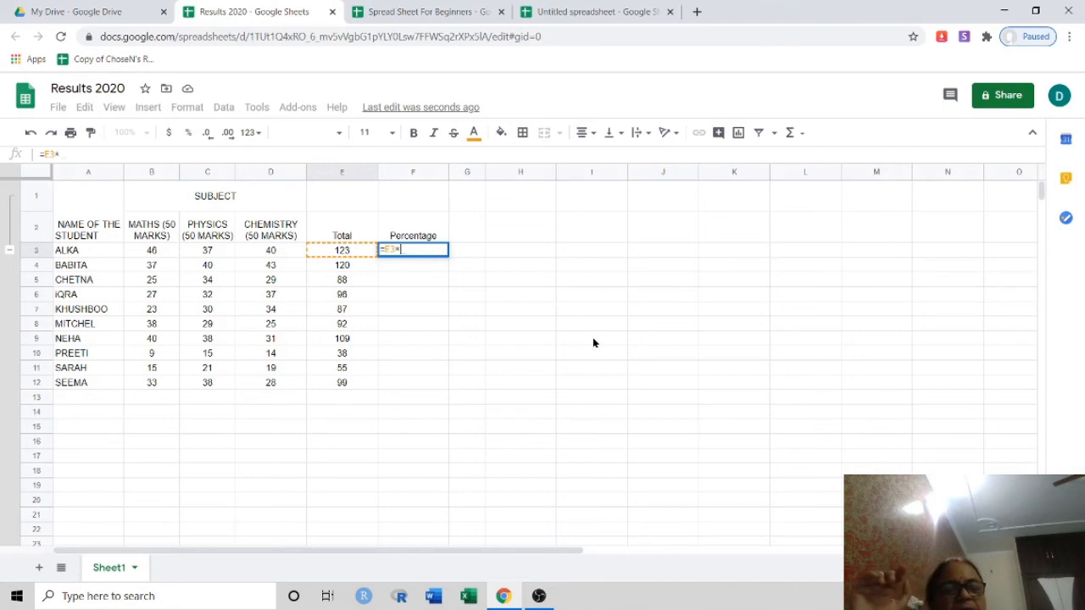
type("1")
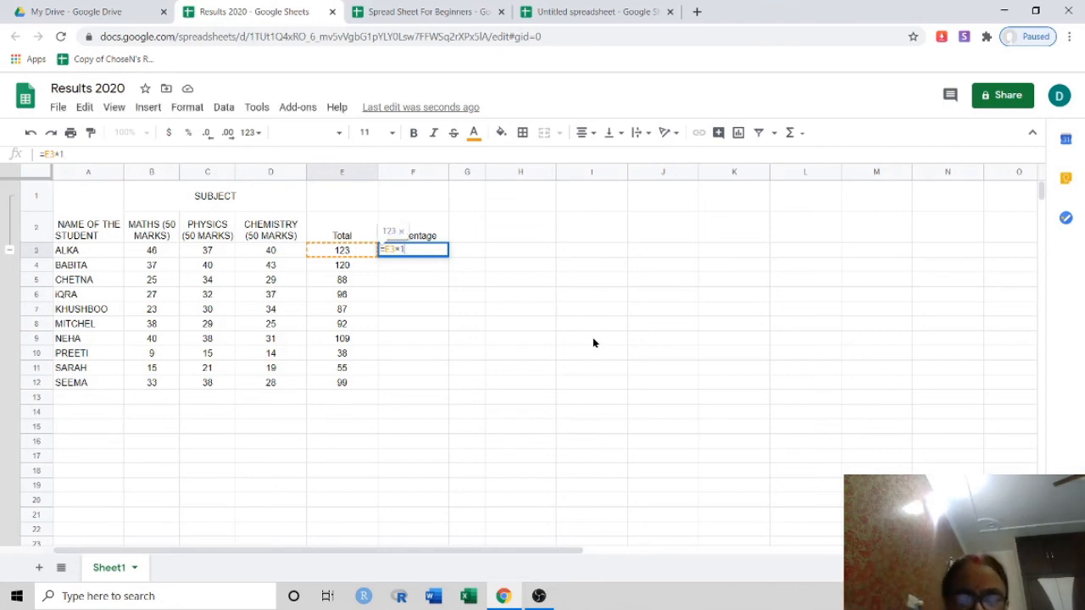
type("00/")
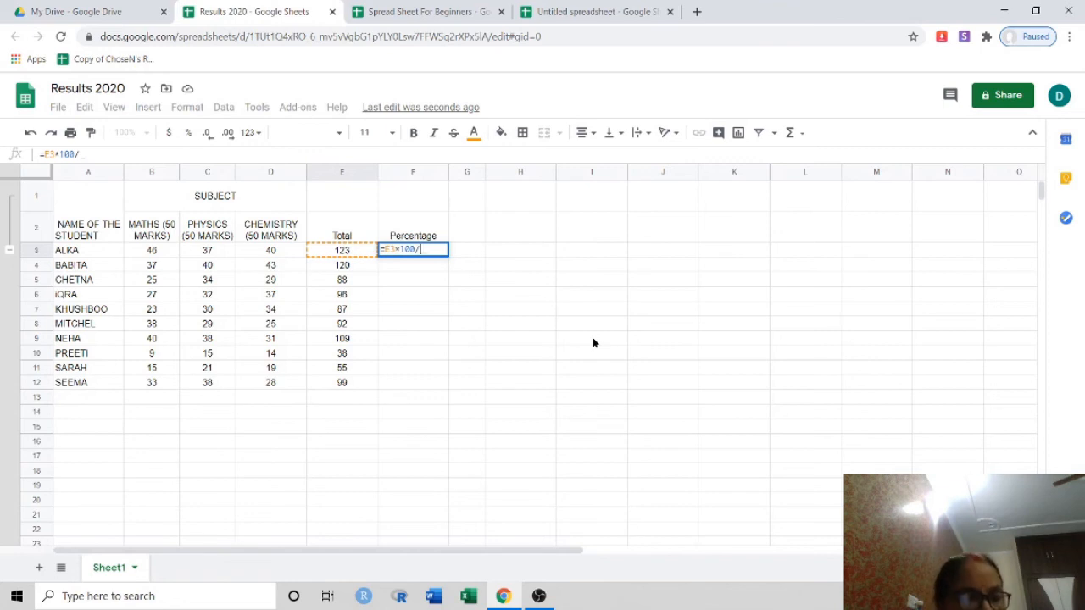
type("15")
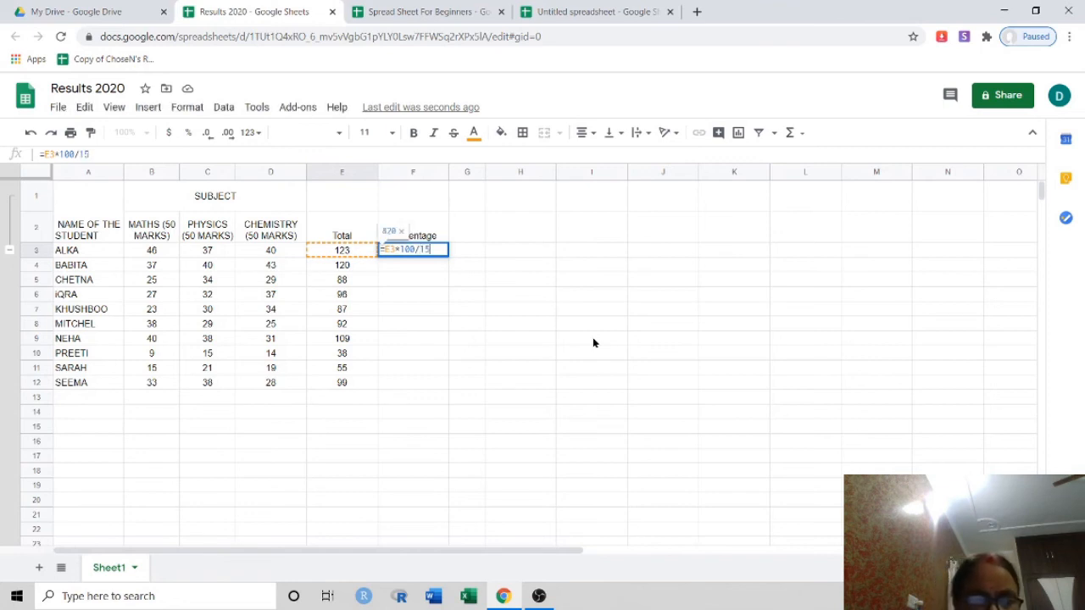
type("0")
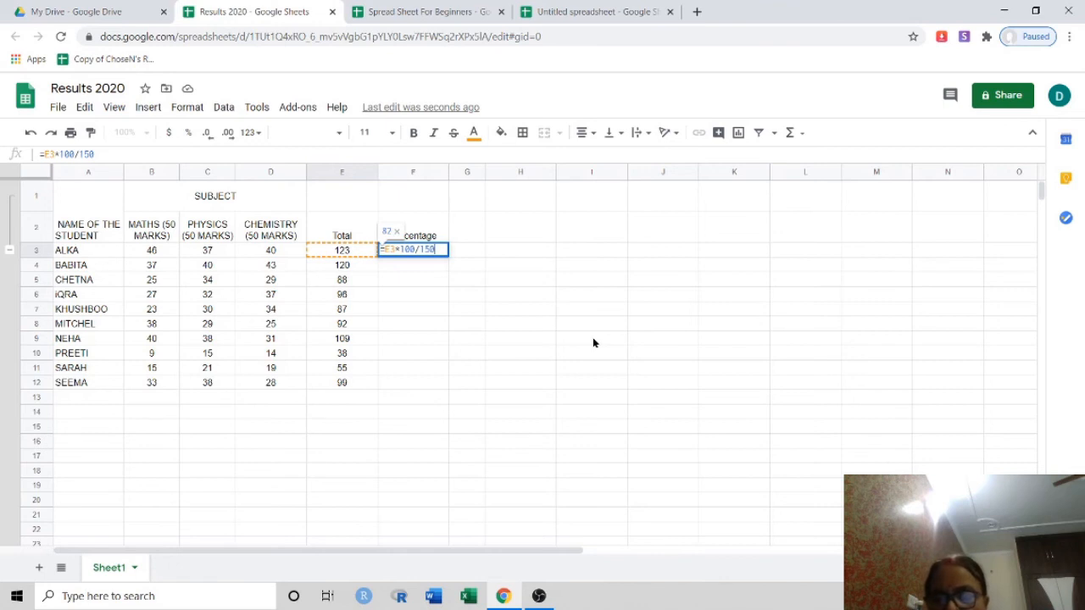
key("Return")
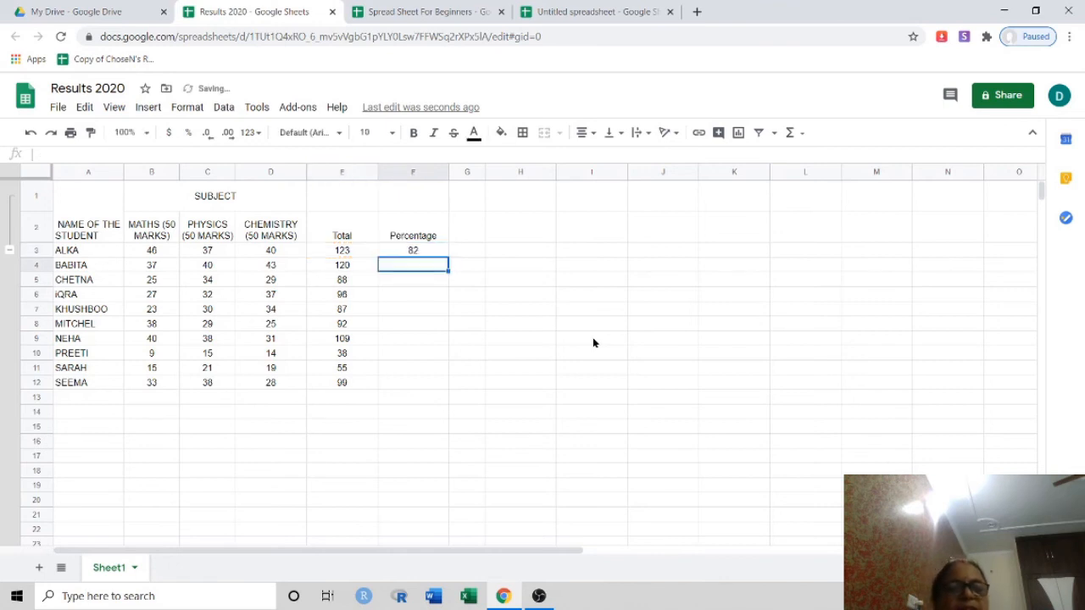
Copy the F3 percentage formula down to F12 for all ten students
left_click(434, 249)
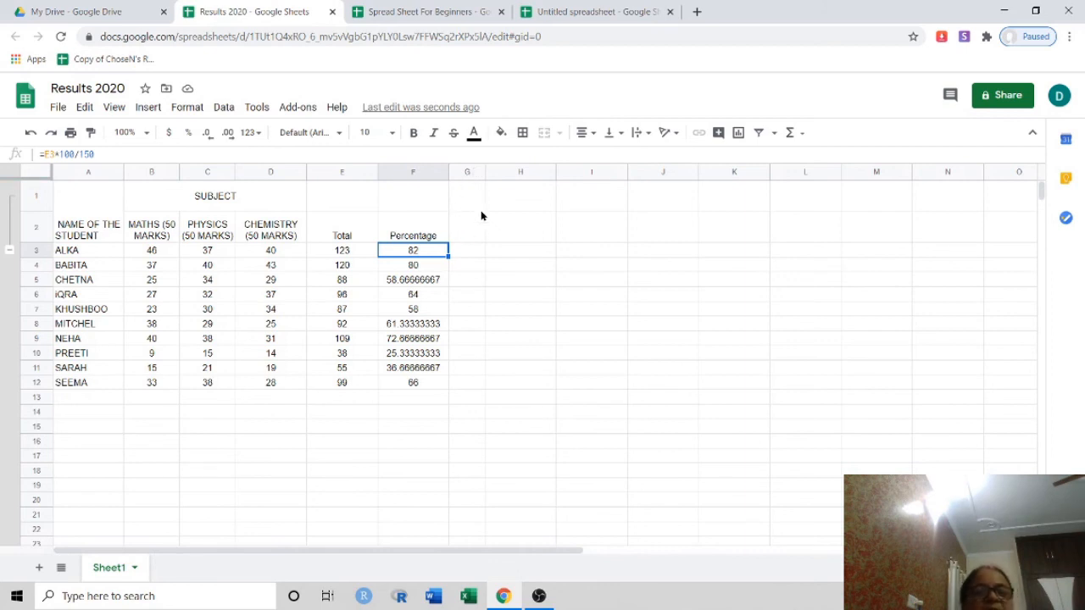
left_click(459, 205)
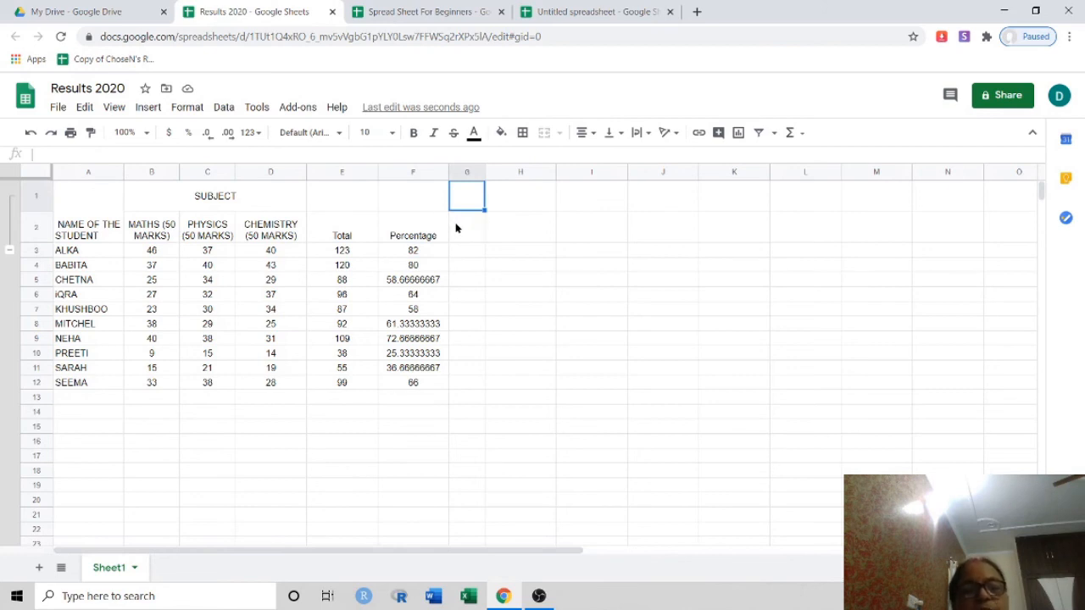
Type the header 'Presentation ( 10 Marks)' into G2
left_click(455, 227)
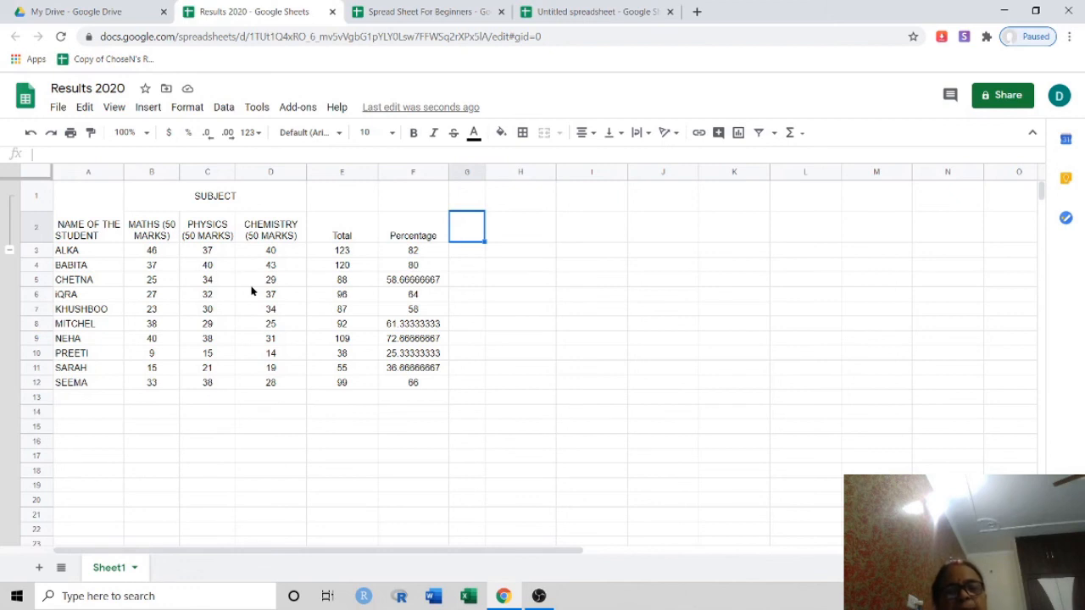
double_click(455, 218)
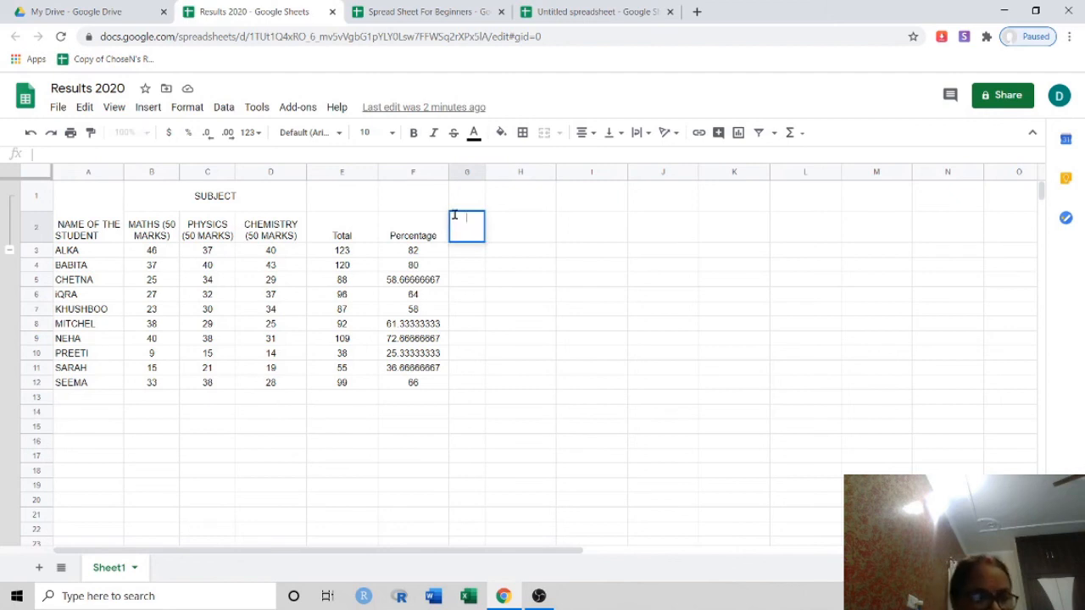
type("Pre")
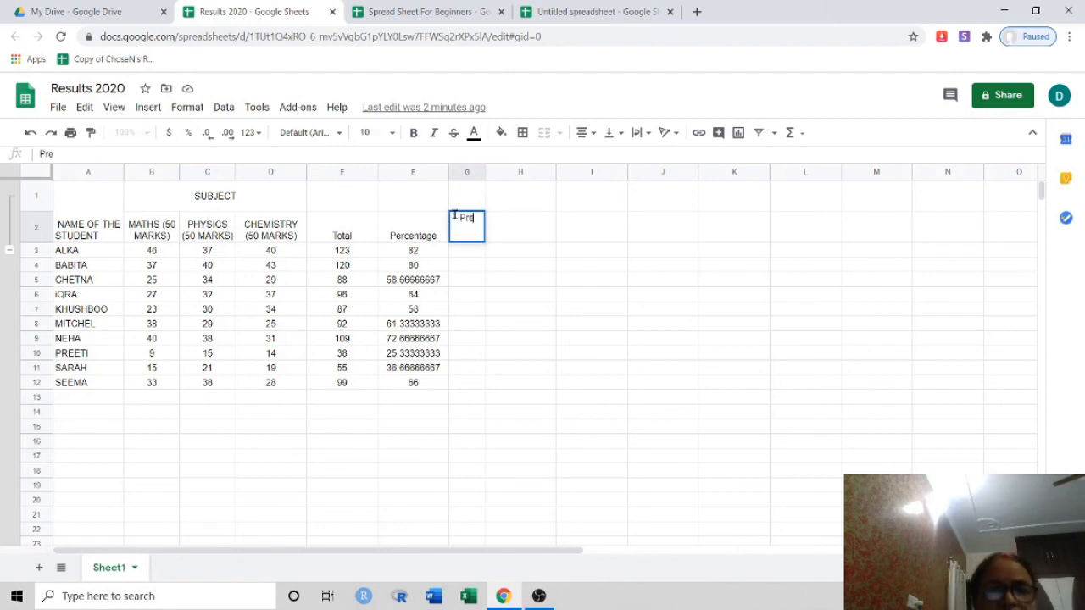
type("se")
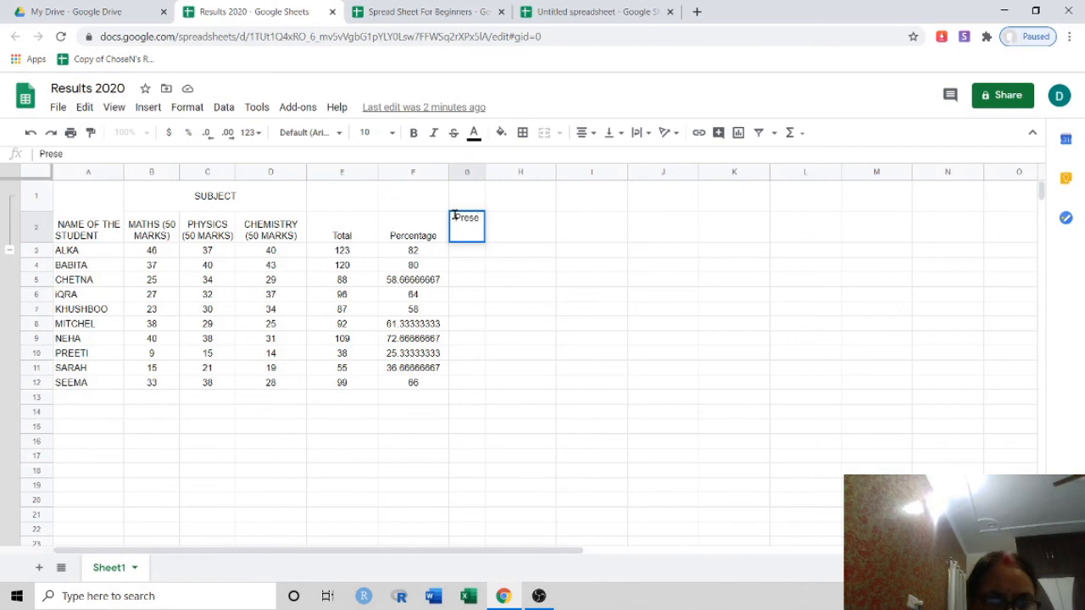
type("ntatio")
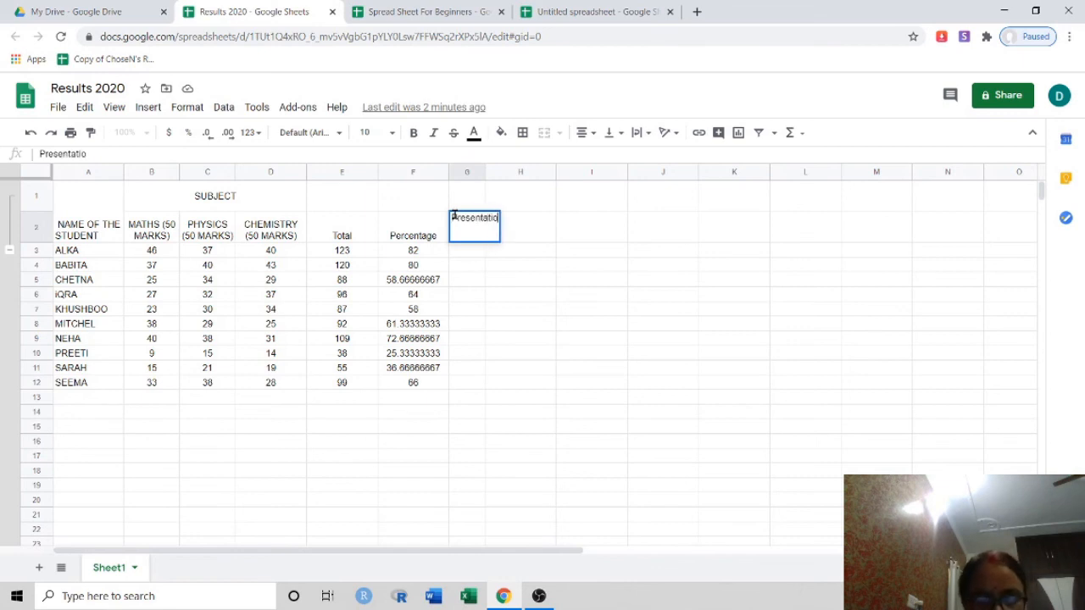
type("n ")
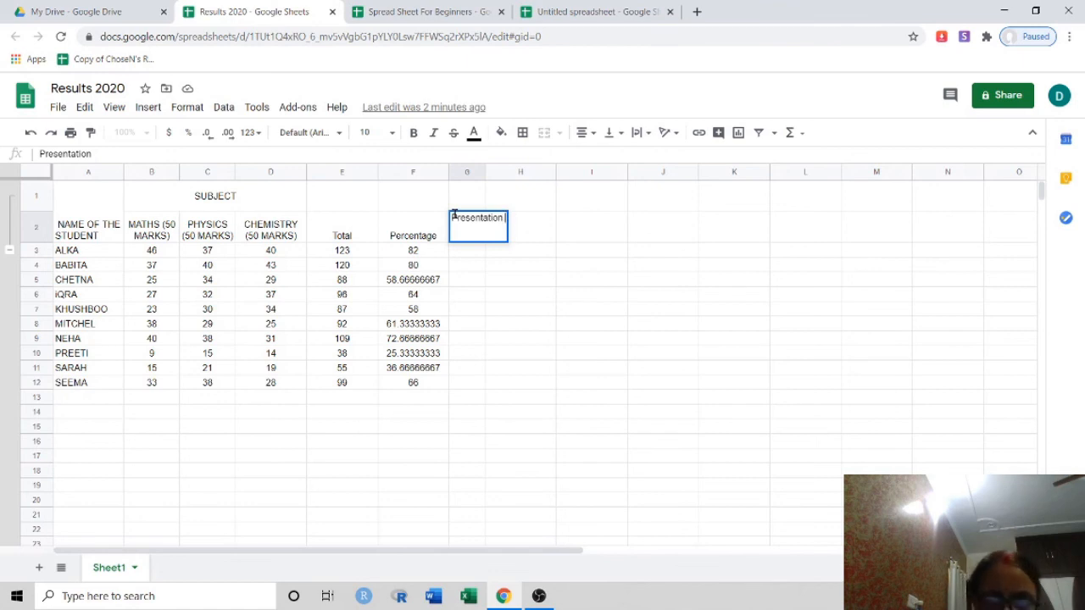
type("( 1")
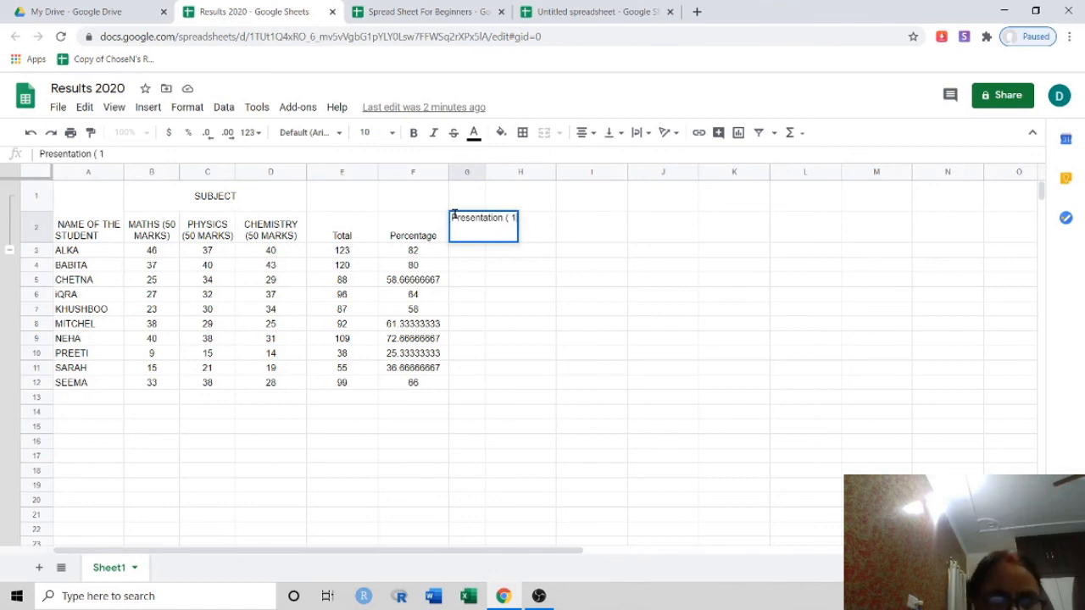
type("0 M")
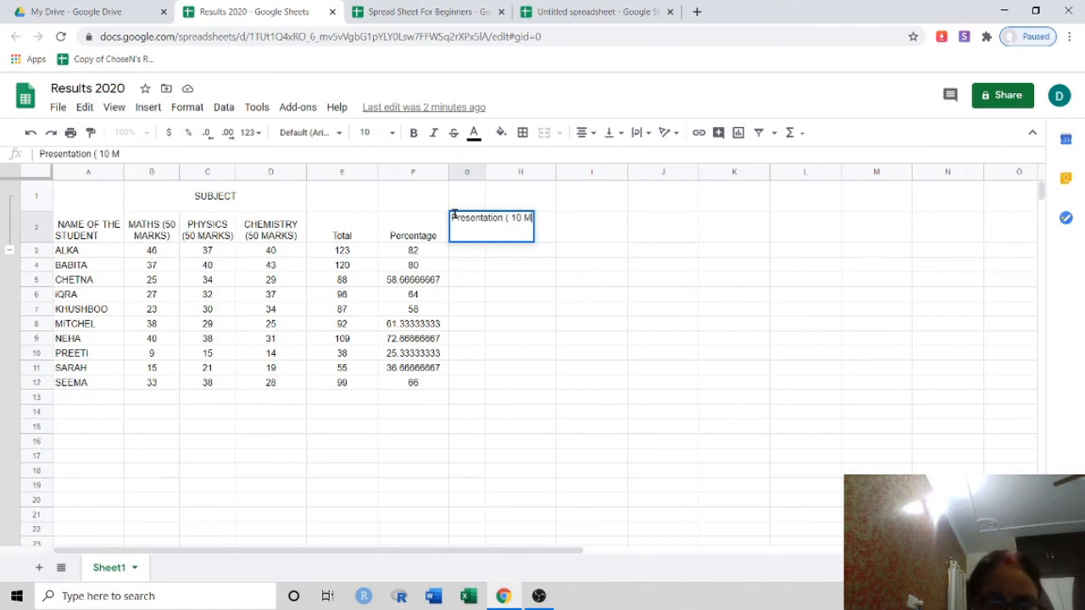
type("ark")
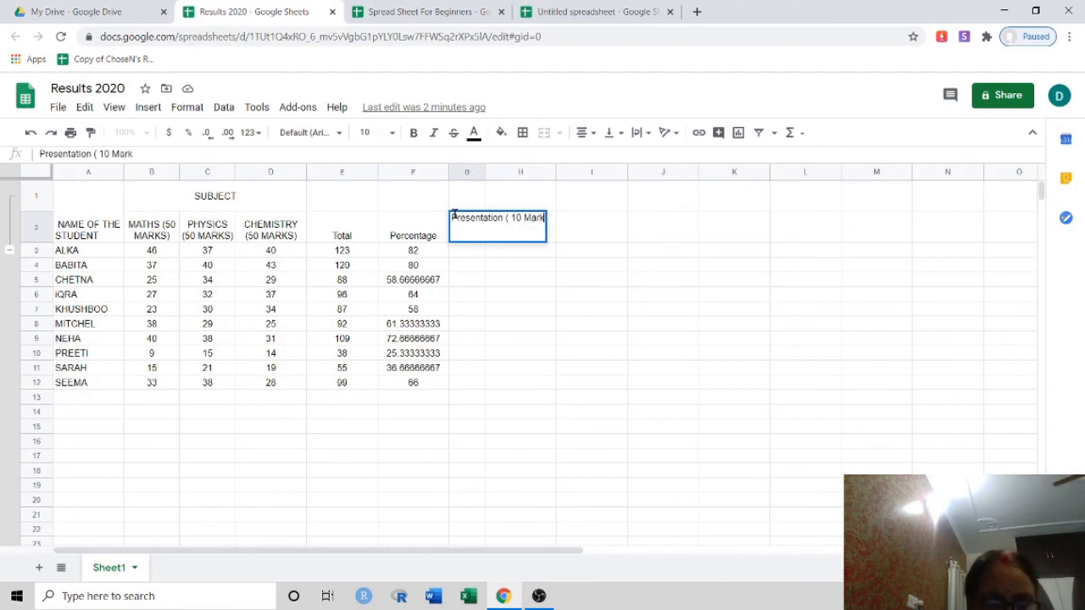
type("s)")
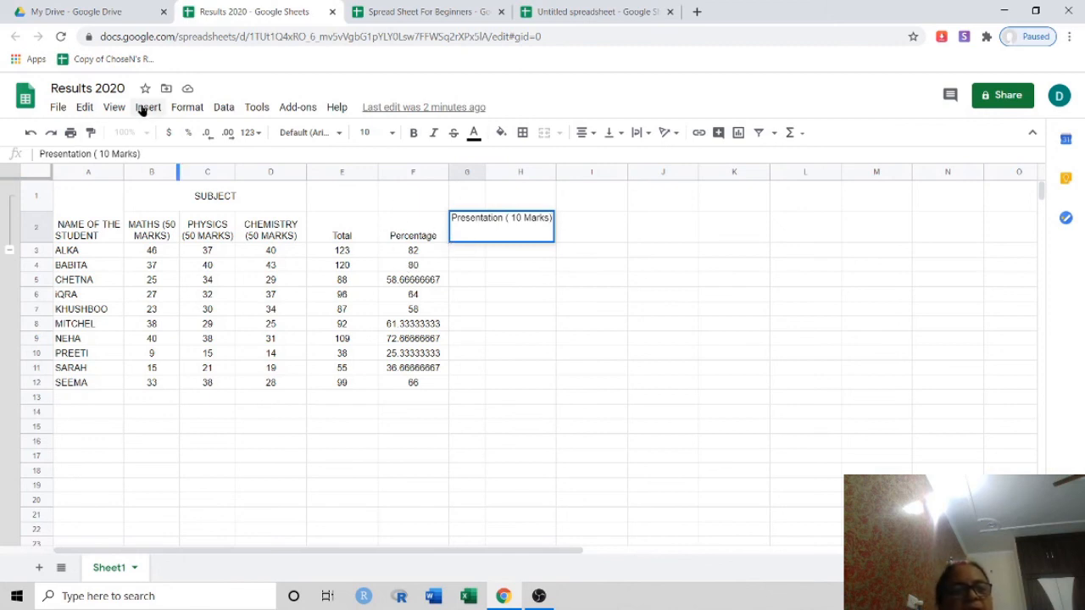
Rotate the G2 header text up to vertical and drag row 2 taller to fit it
left_click(185, 108)
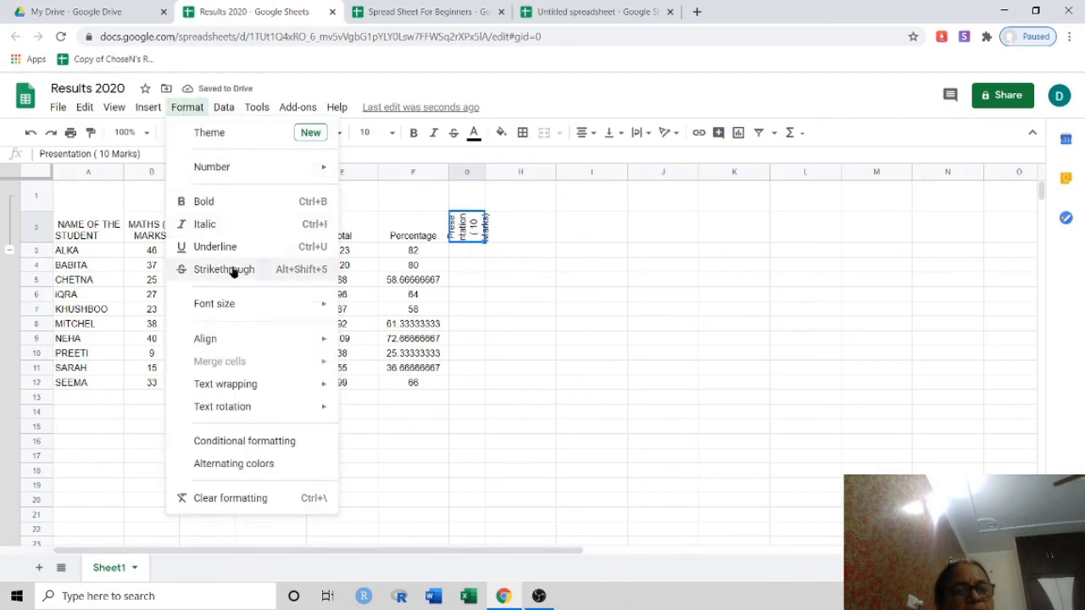
mouse_move(323, 408)
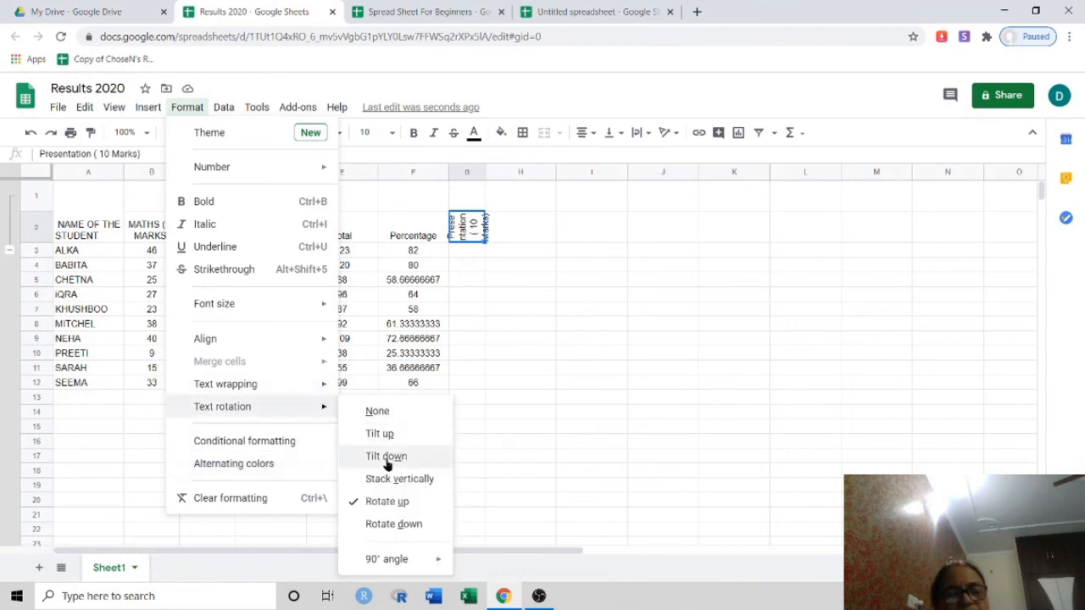
mouse_move(423, 561)
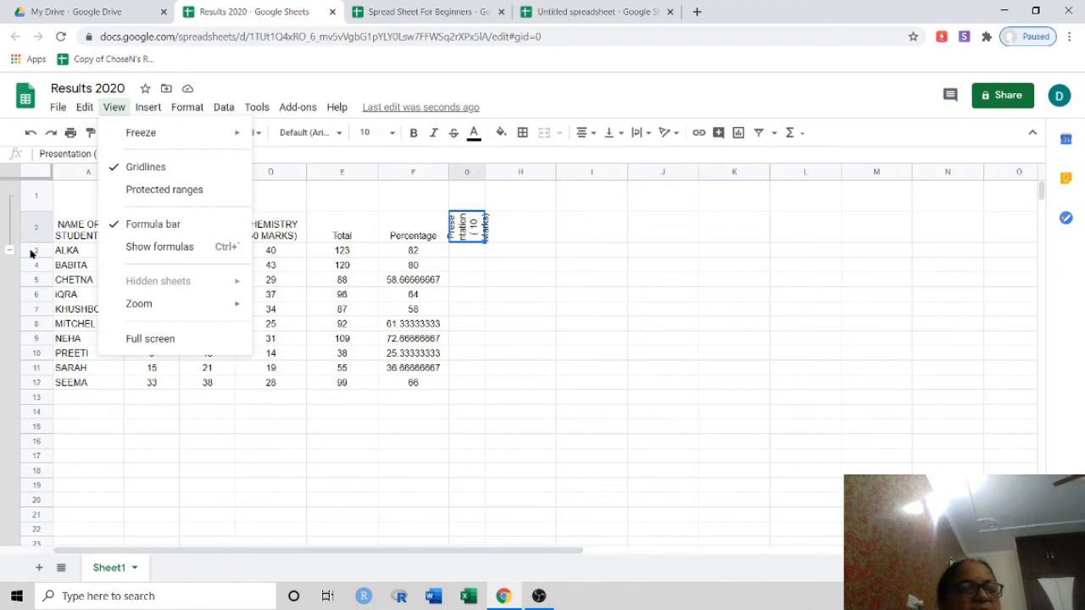
left_click_drag(36, 243, 24, 267)
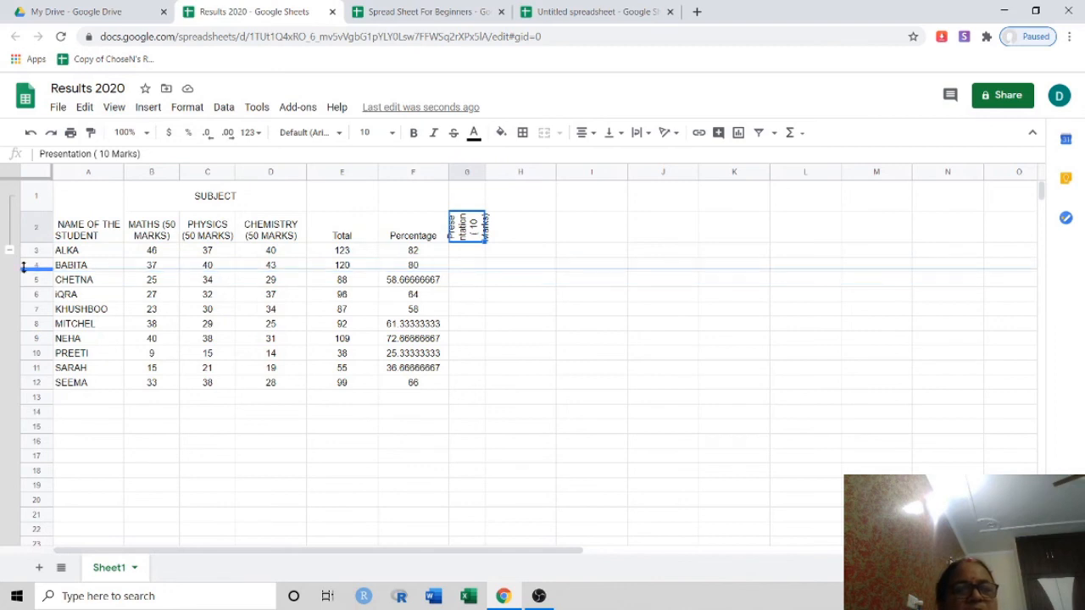